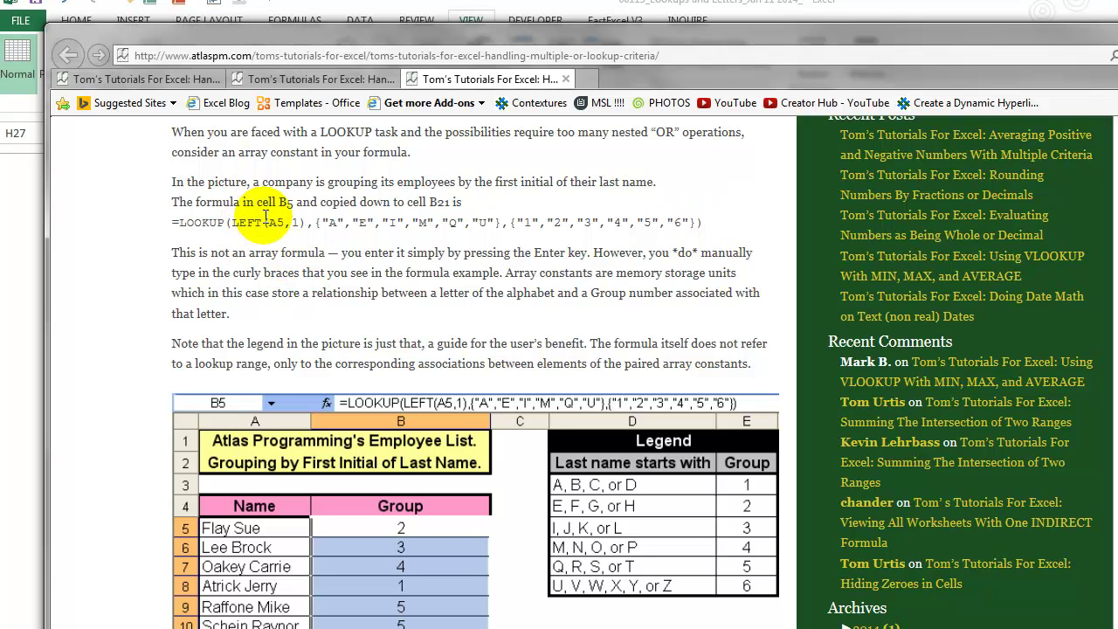
Step: Examine the LEFT(A5,1) argument and the letter array constant in the article's LOOKUP formula
drag(234, 222, 303, 222)
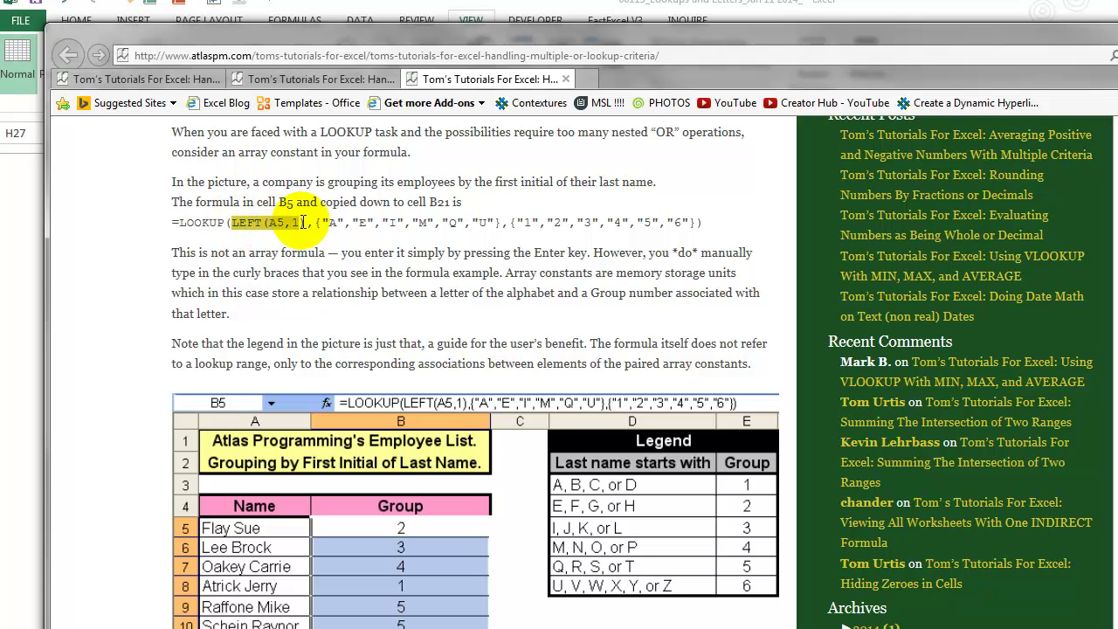
click(267, 212)
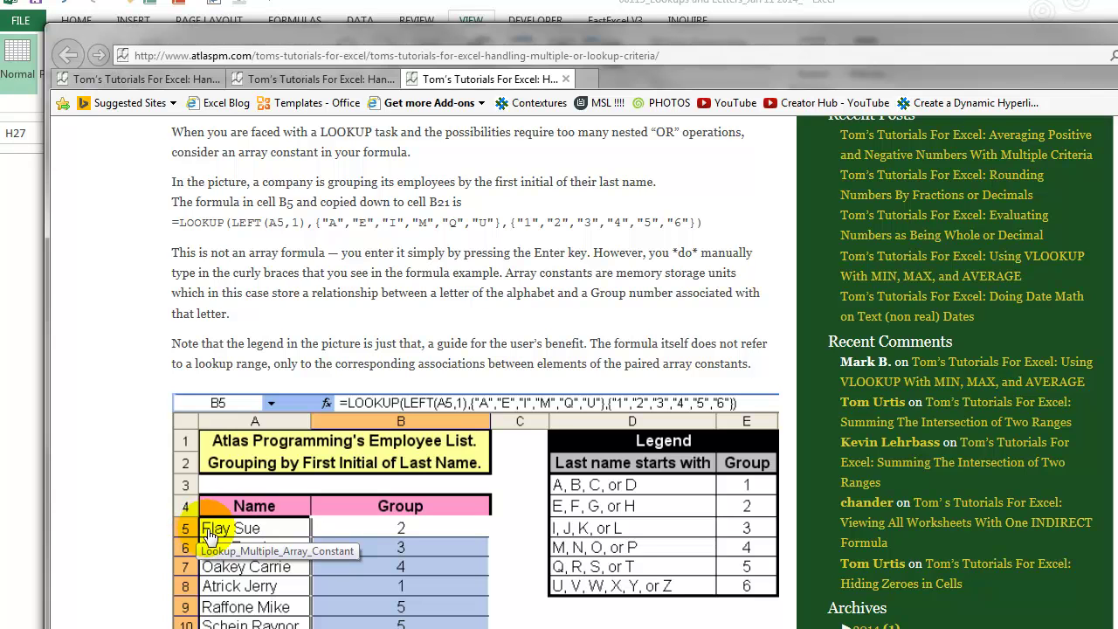
drag(323, 221, 370, 221)
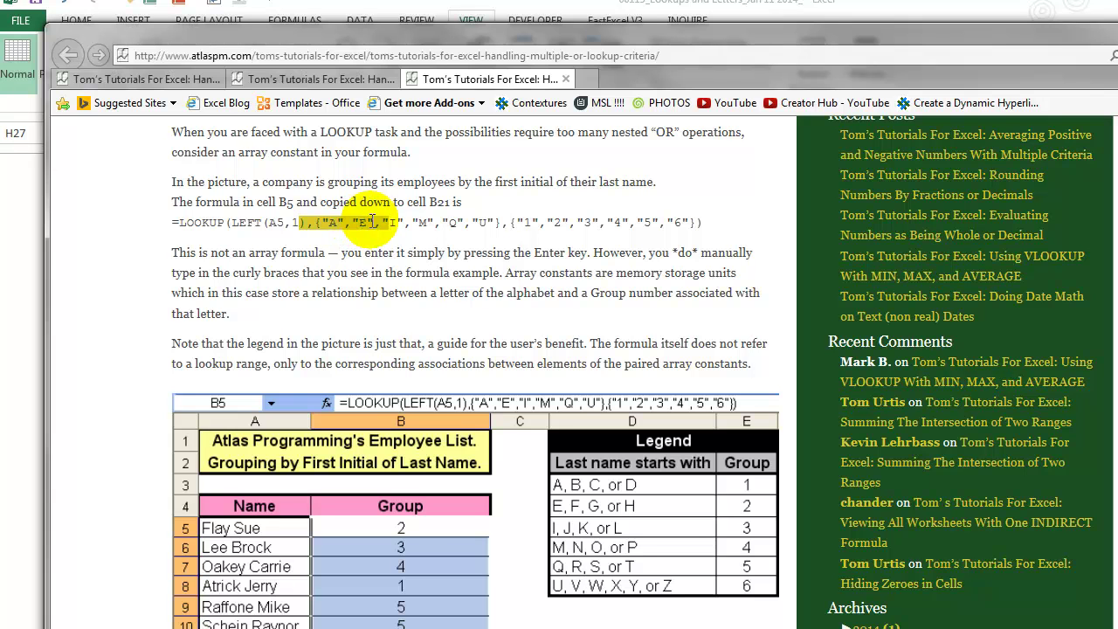
click(374, 238)
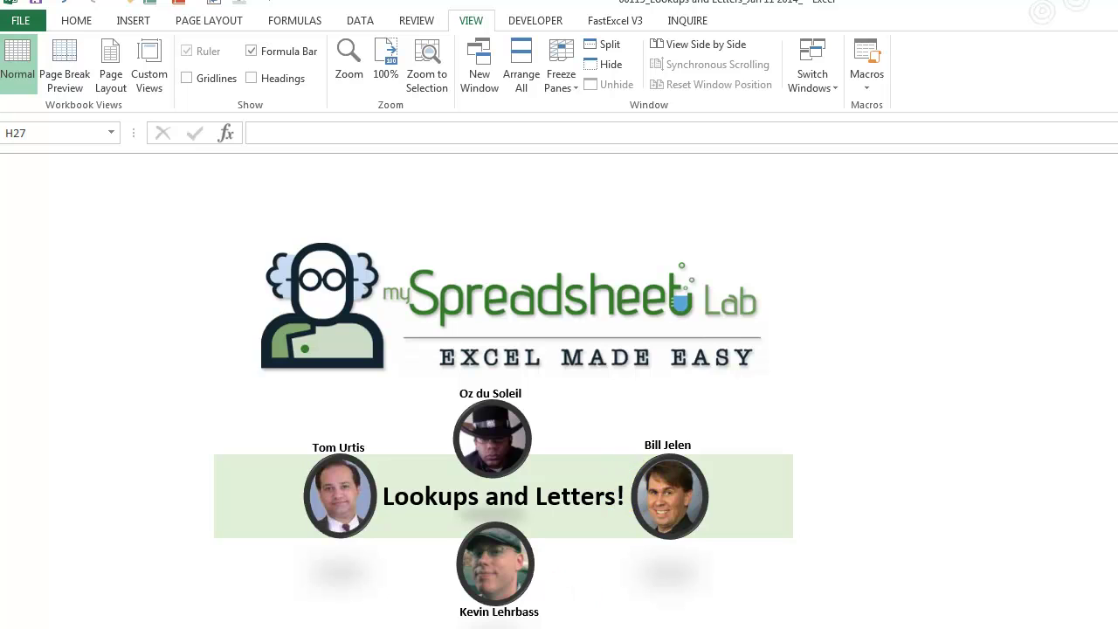
Step: Revisit the article on handling multiple OR lookup criteria from its author's portrait on the cover sheet, and return to the workbook
key(ctrl+Page_Down)
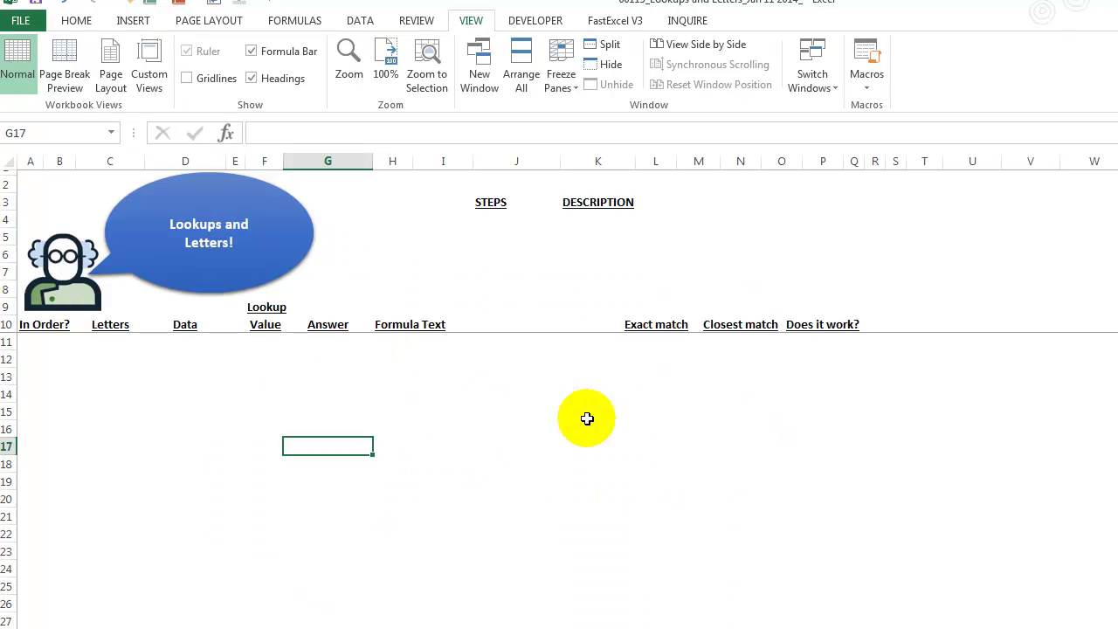
key(ctrl+m)
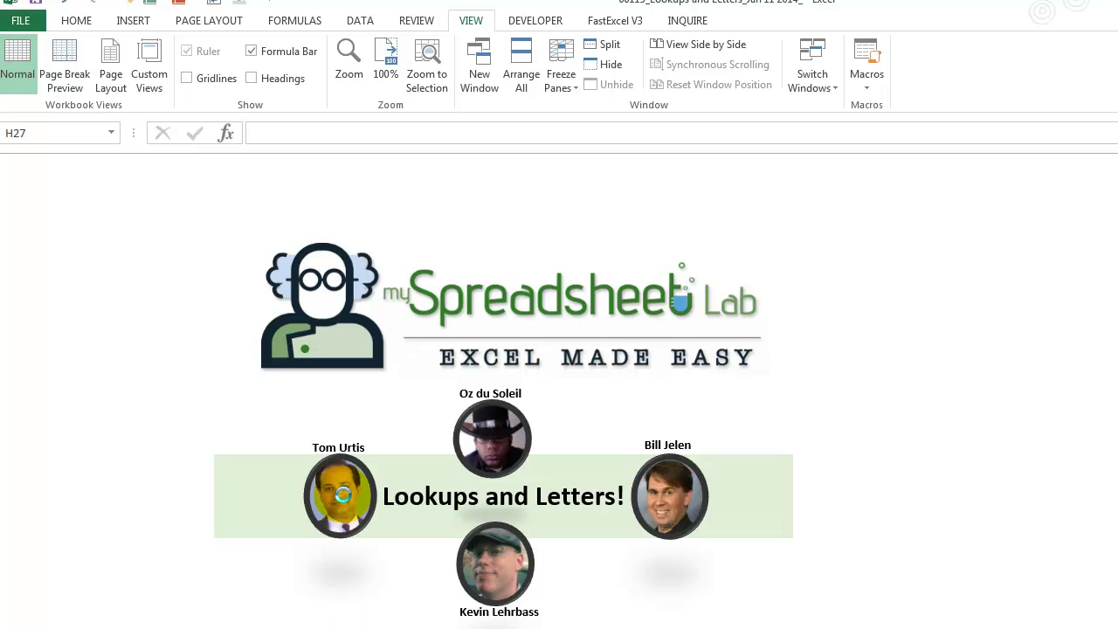
click(343, 495)
scroll(433, 500, down, 2)
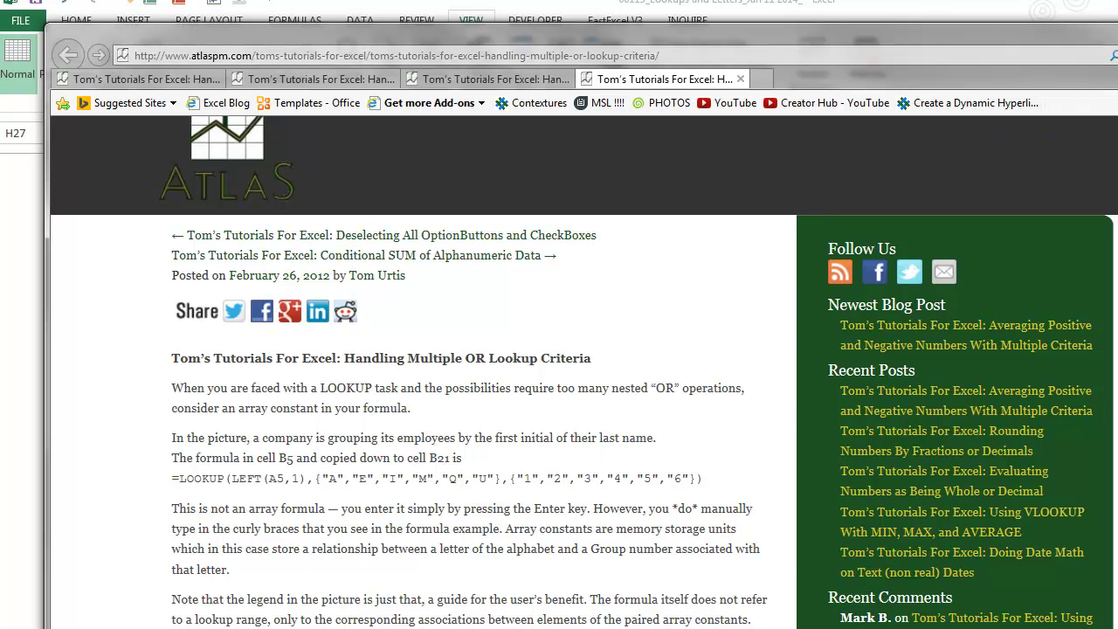
click(1117, 32)
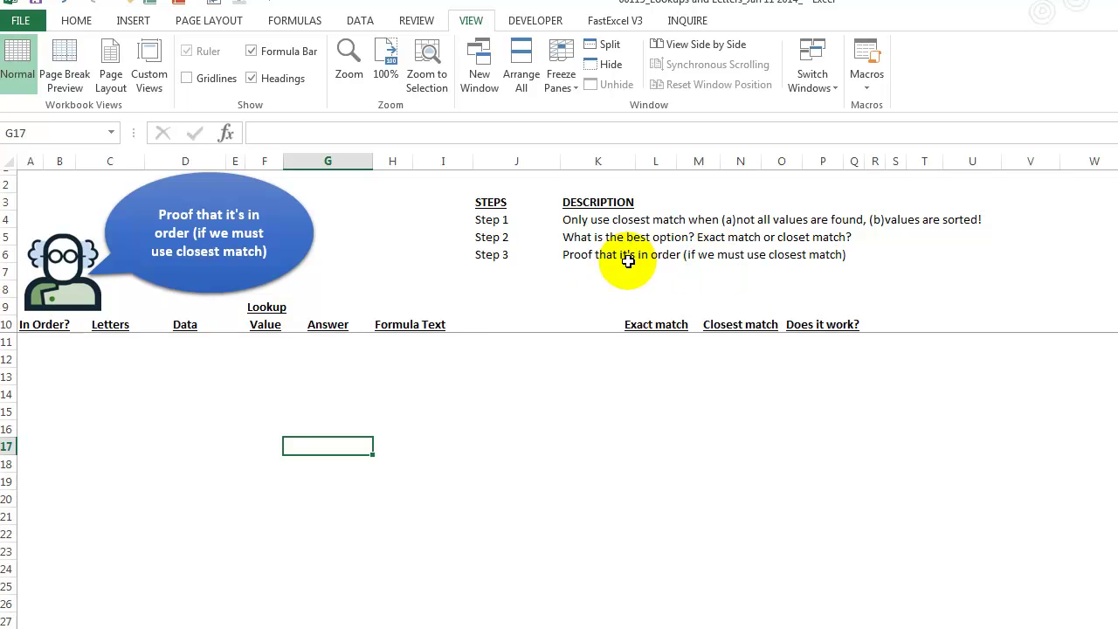
Step: Inspect the sorted example's lookup choices in F30, its letters in C31:C37 and the order-check formula in A29
scroll(457, 390, down, 5)
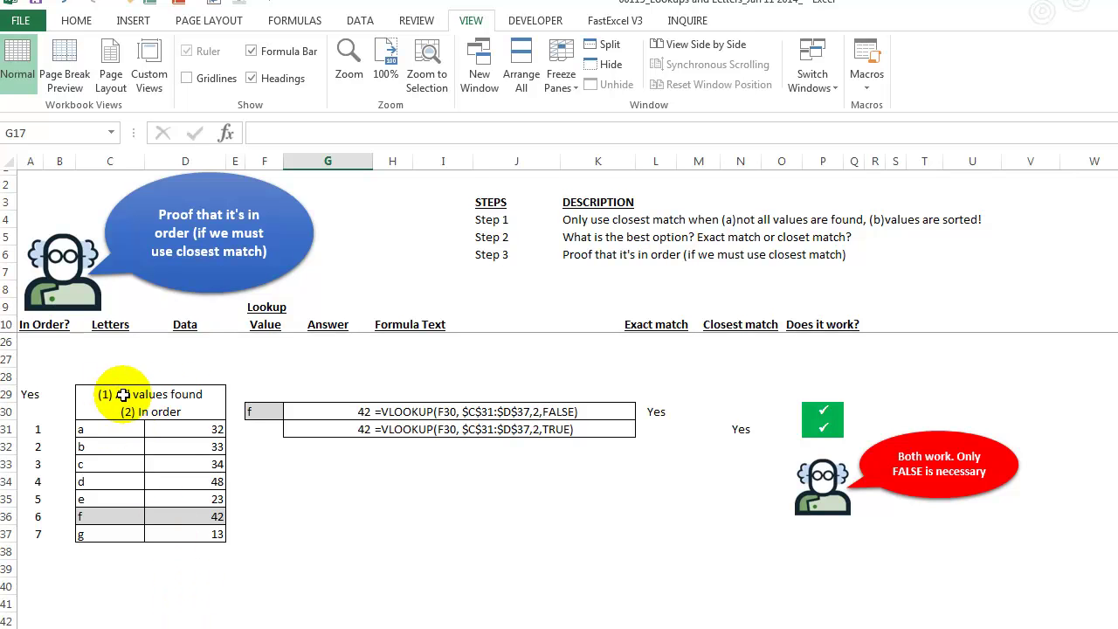
click(273, 408)
click(291, 412)
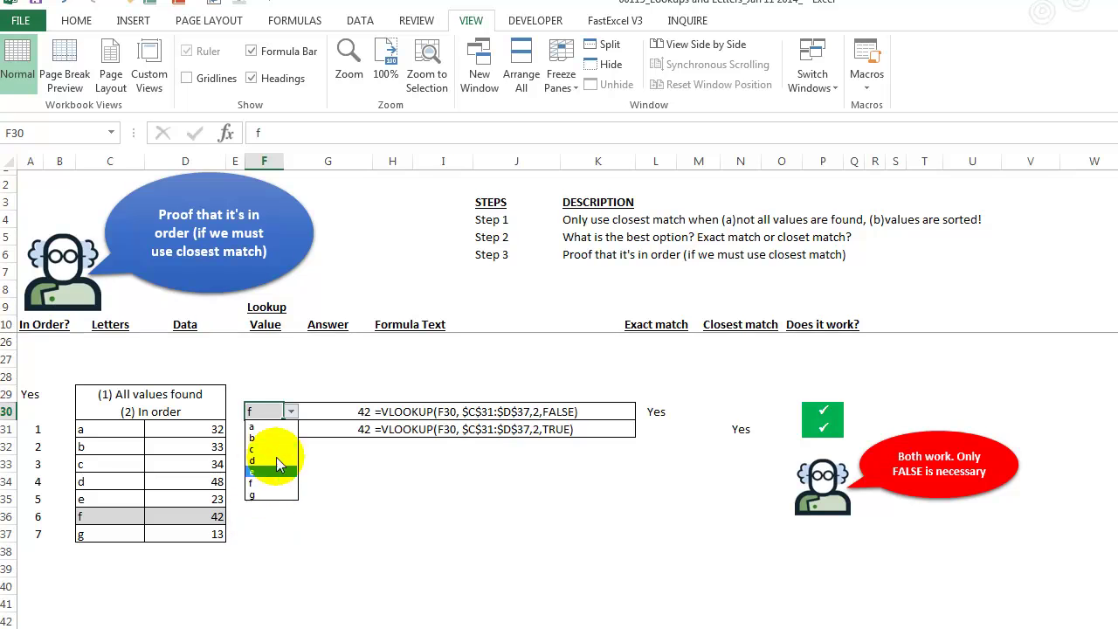
click(281, 570)
drag(113, 429, 104, 528)
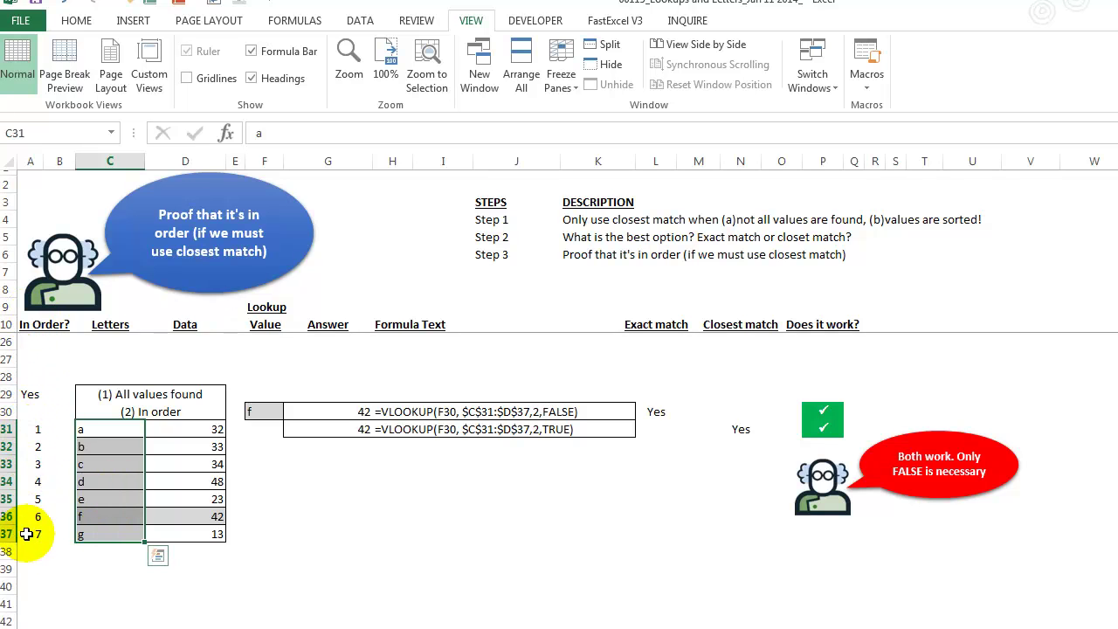
click(29, 393)
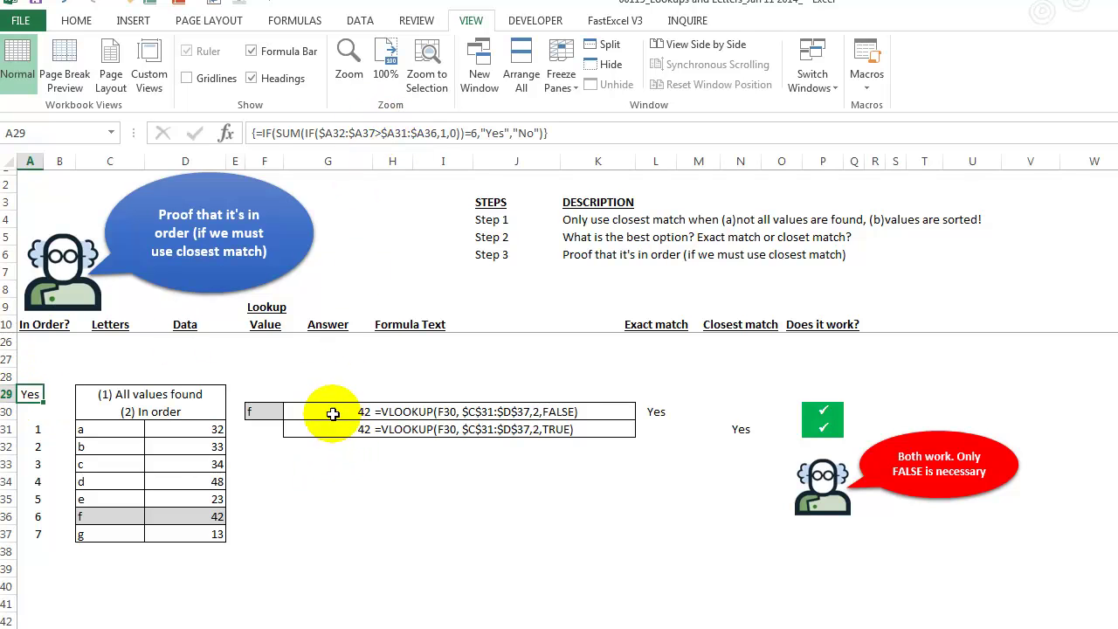
click(350, 483)
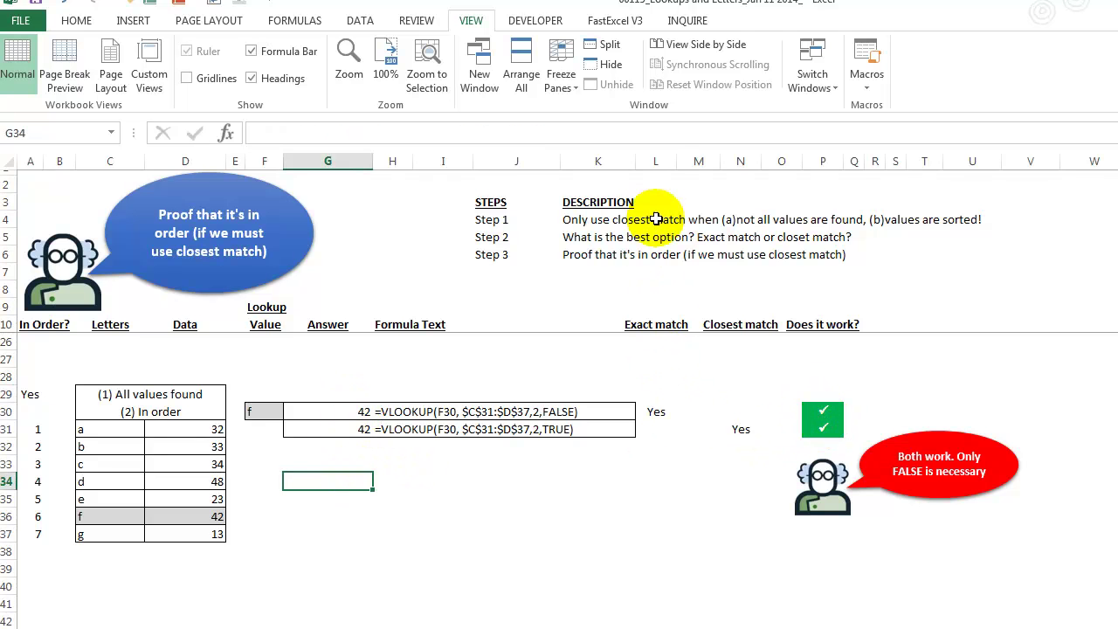
Step: Review the exact and closest match columns, the check formula in P30 and the VLOOKUP formulas in G30 and G31
click(657, 161)
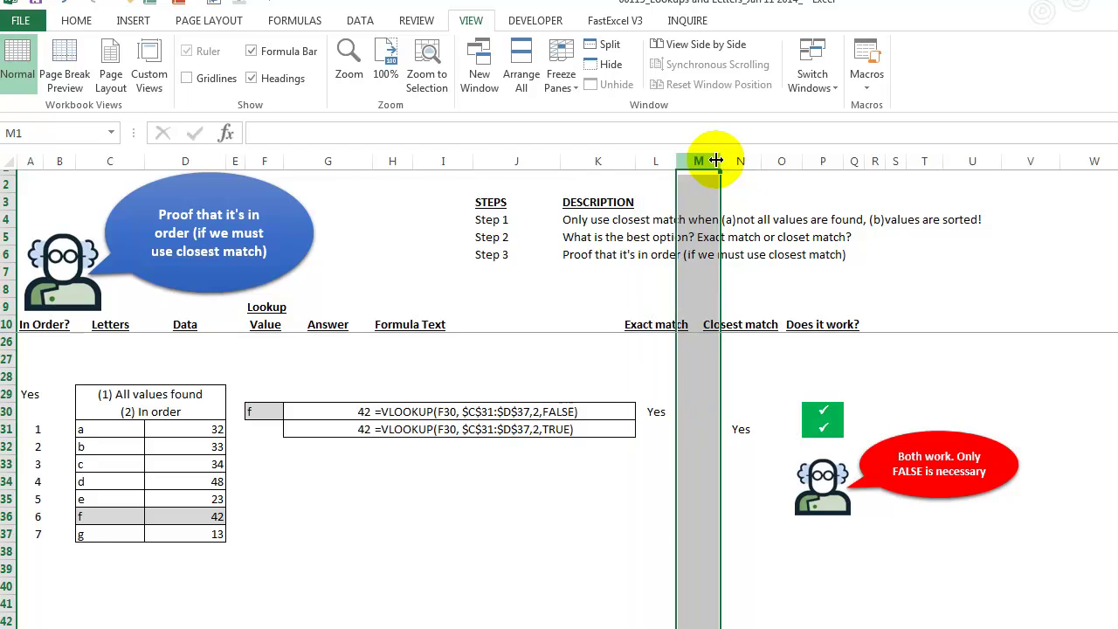
click(740, 160)
click(823, 410)
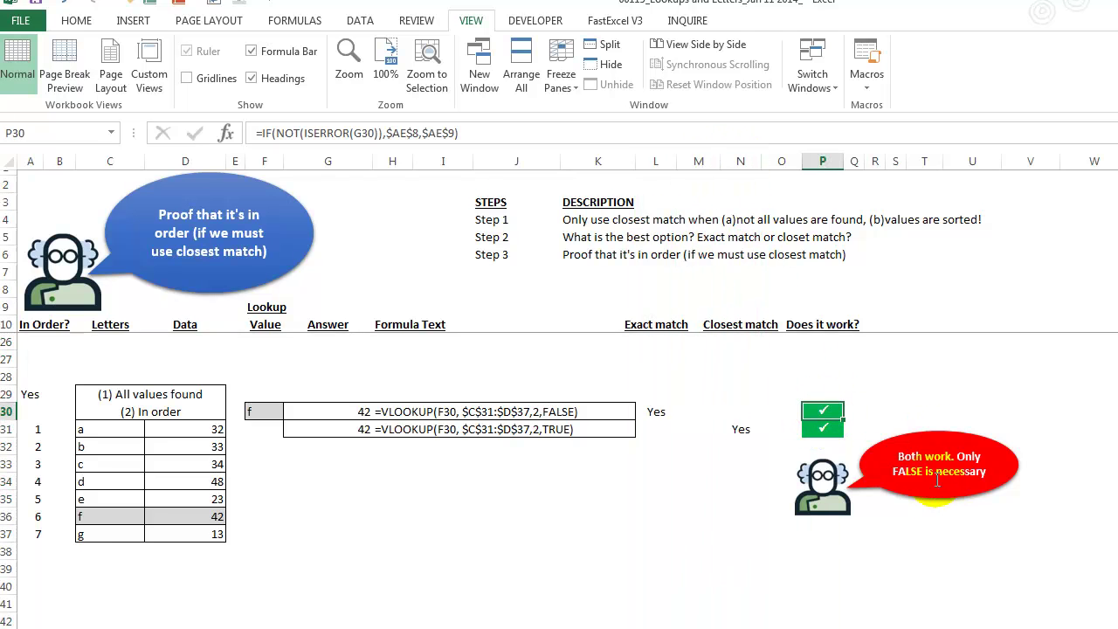
click(320, 412)
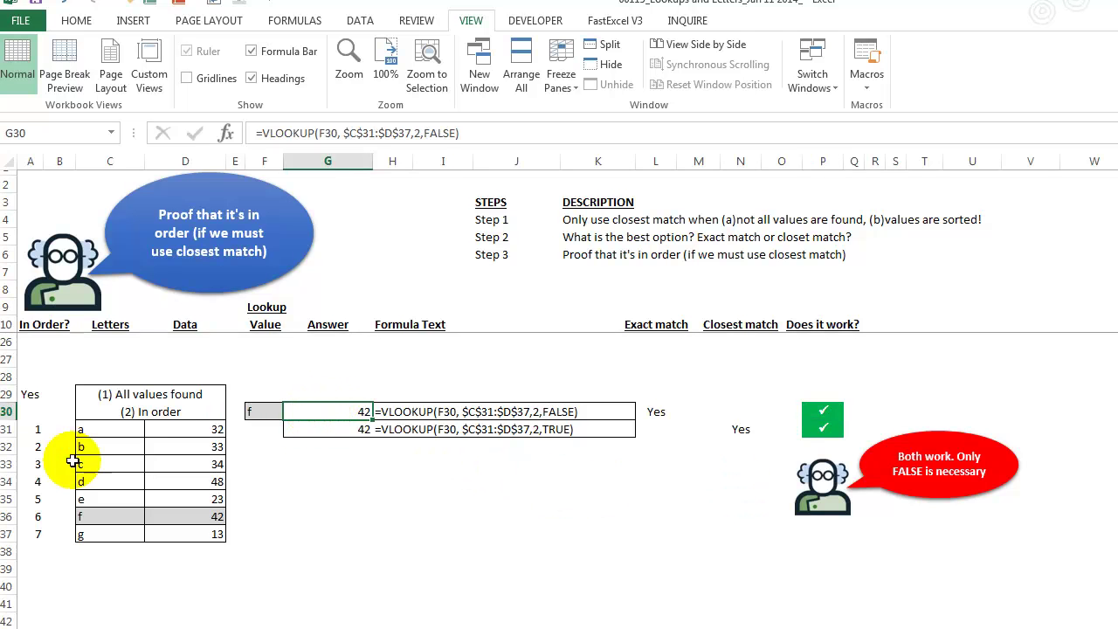
click(360, 429)
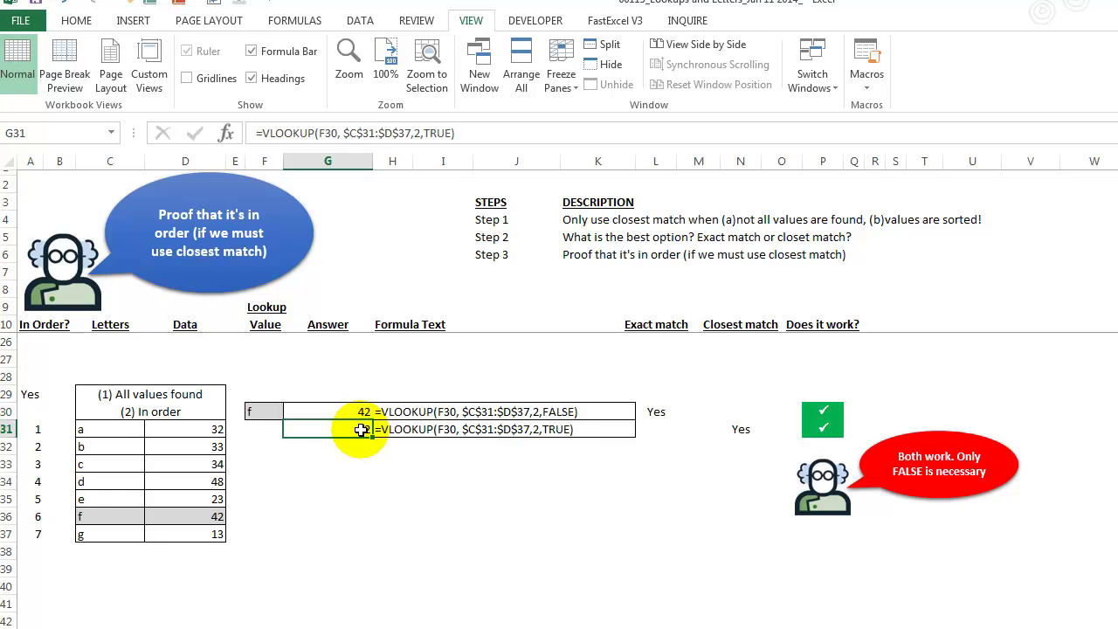
Step: Test the sorted table by setting the lookup value in F30 to a, b, c, d, e, f and g in turn
click(270, 411)
click(292, 412)
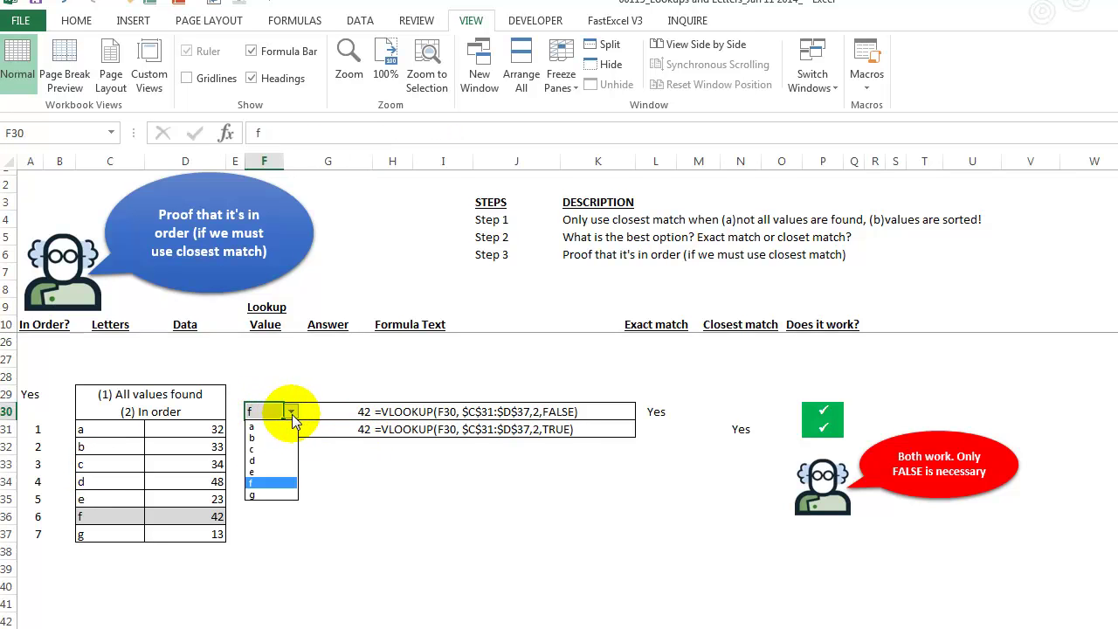
click(278, 427)
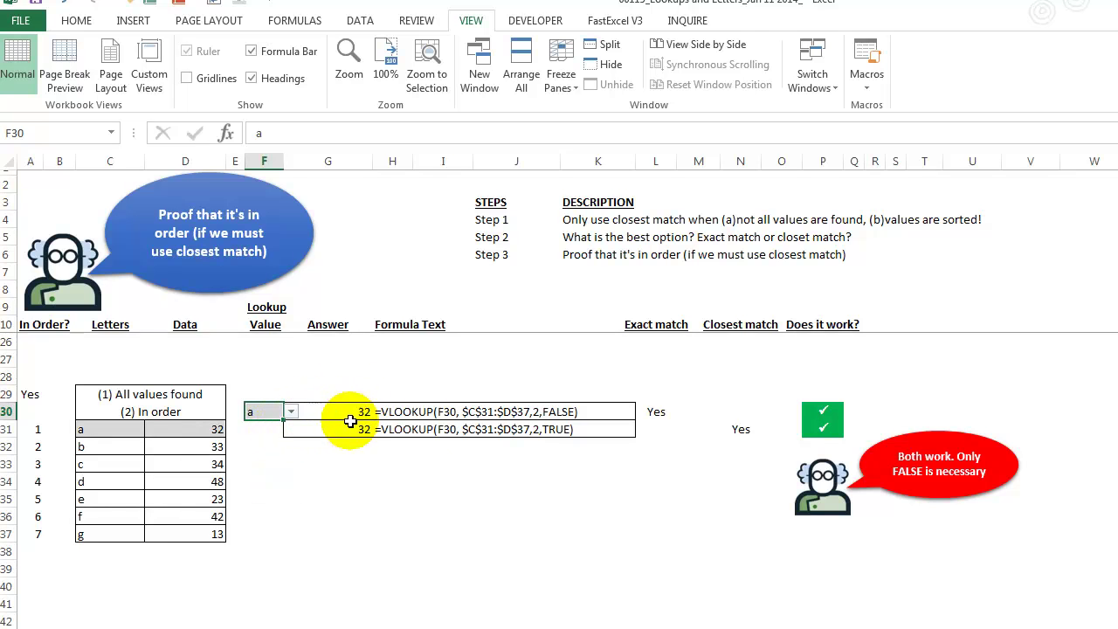
click(291, 412)
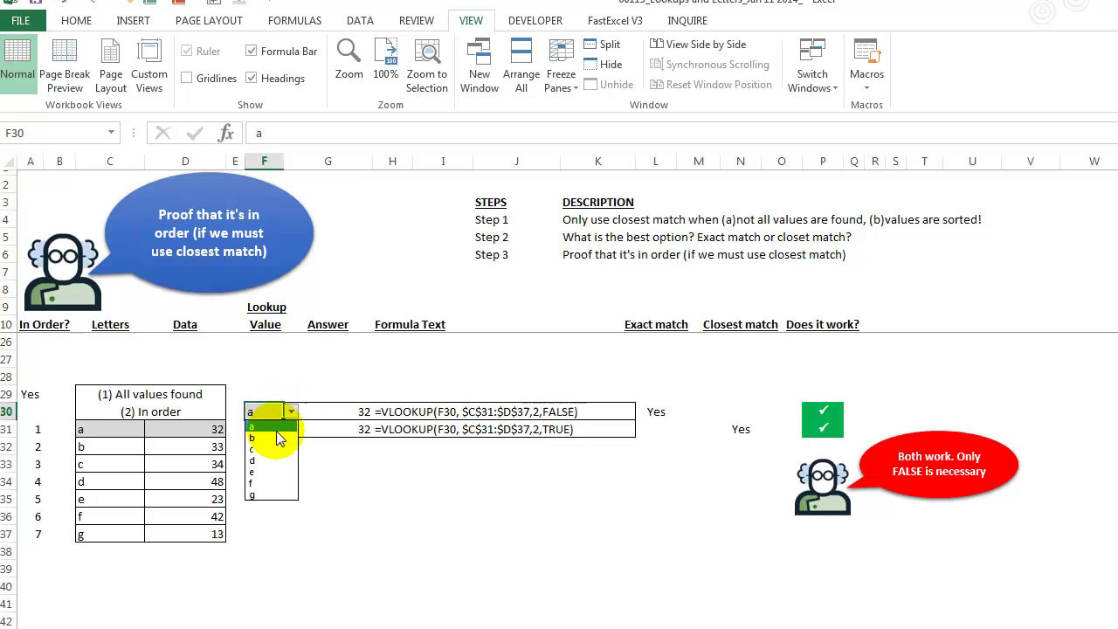
click(274, 440)
click(292, 412)
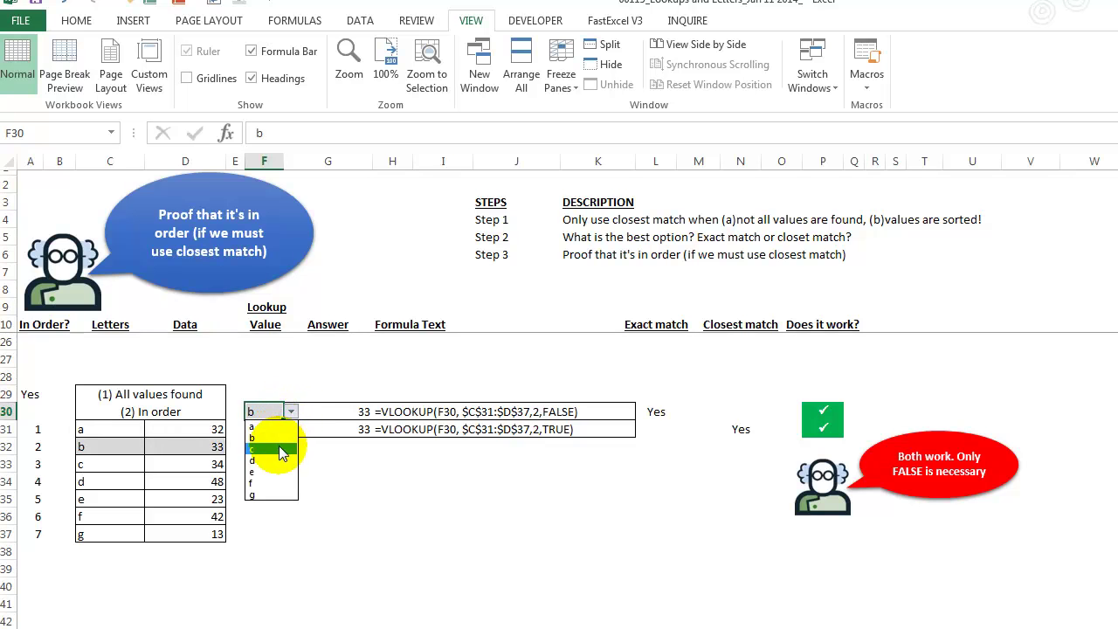
click(279, 449)
click(292, 412)
click(276, 460)
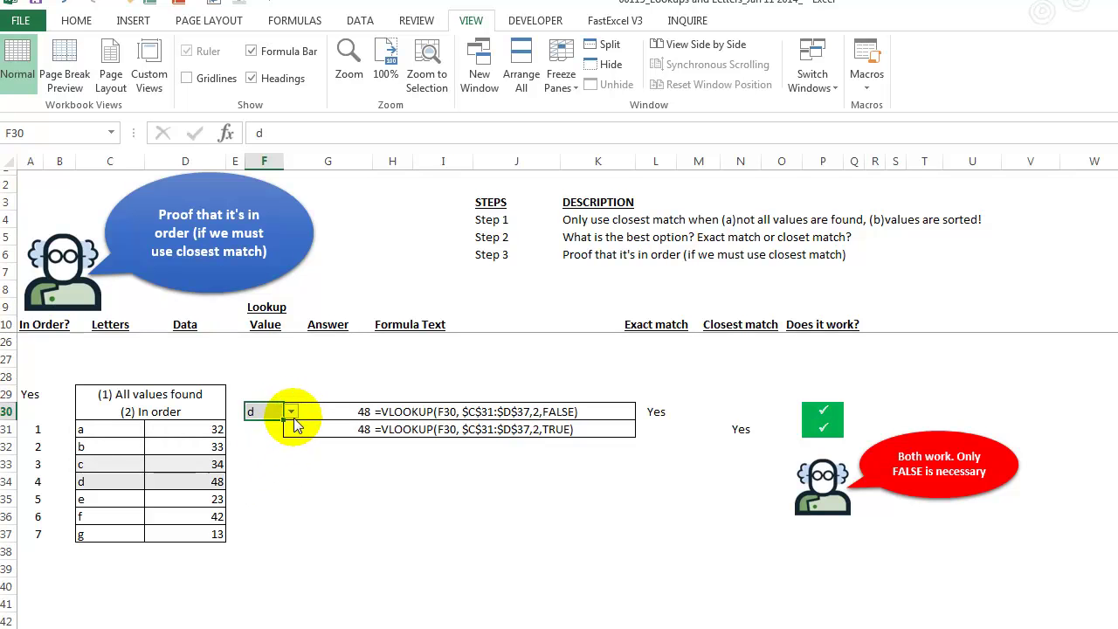
click(292, 411)
click(276, 472)
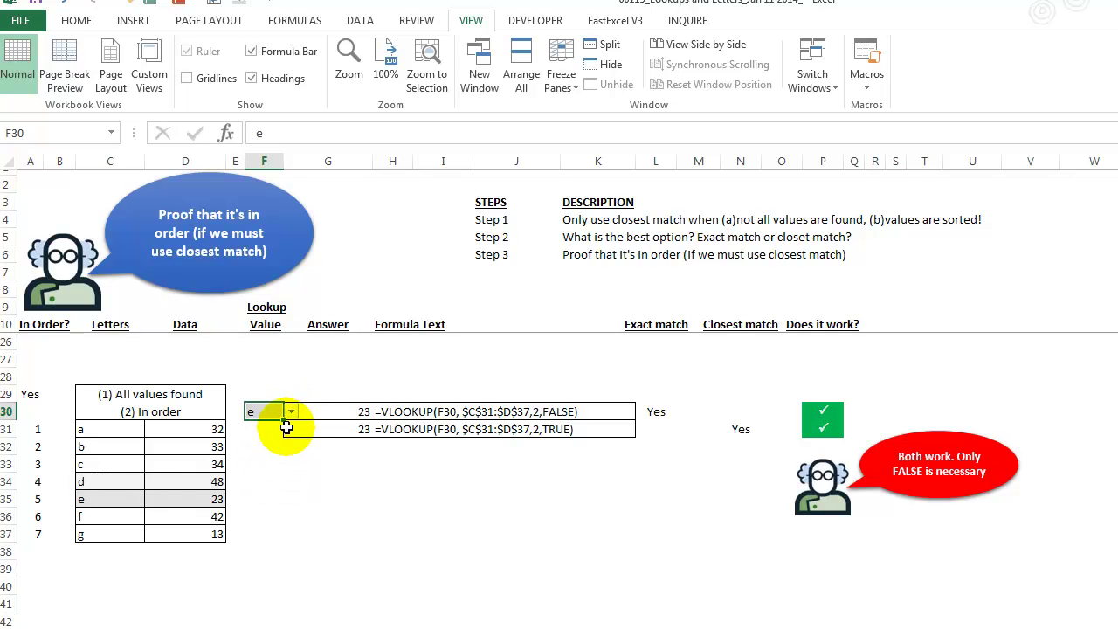
click(275, 484)
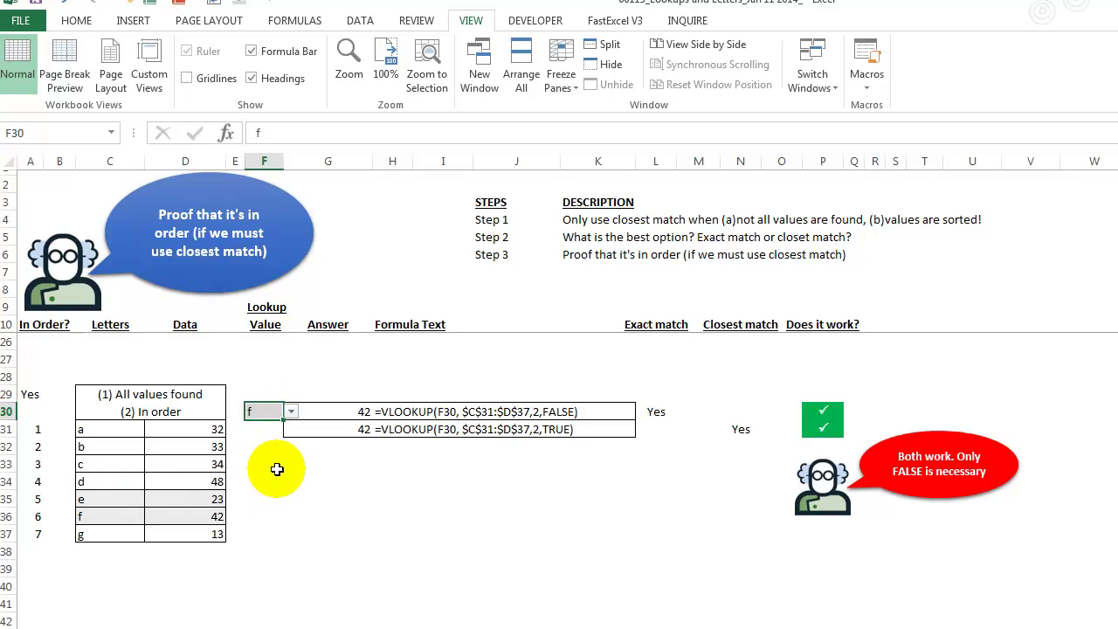
click(288, 413)
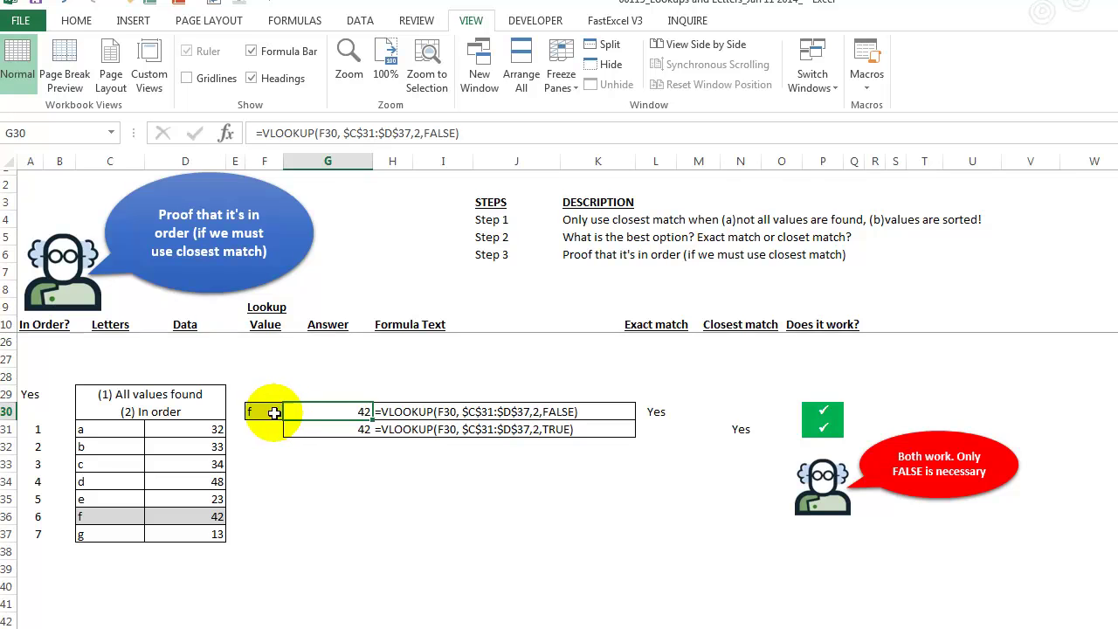
click(275, 412)
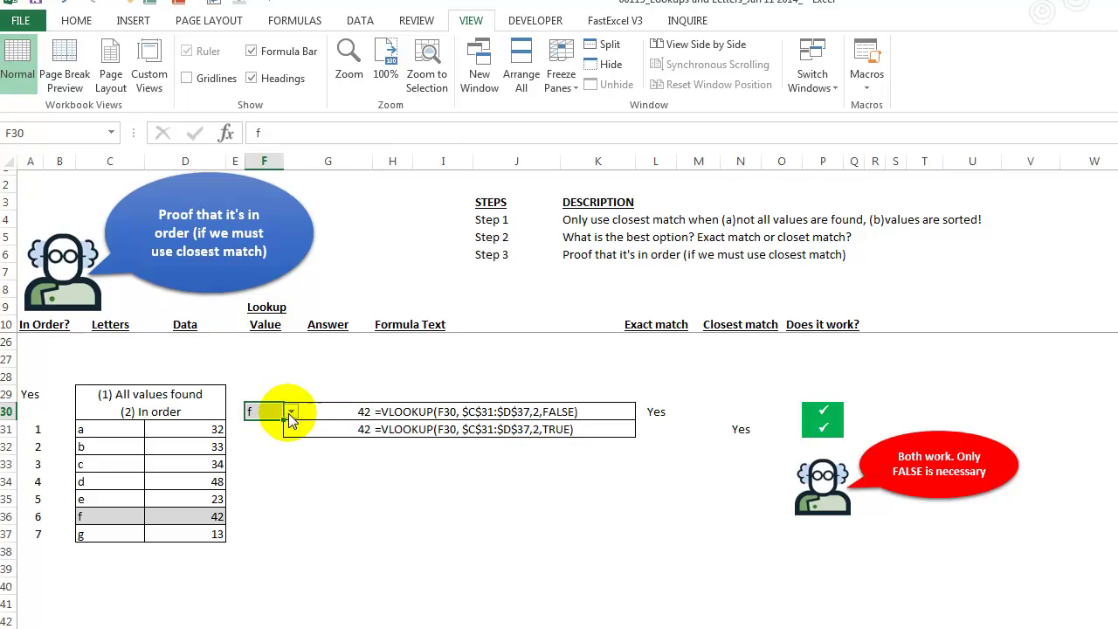
click(273, 483)
Step: Inspect the unsorted example's lookup choices in F56, the rank formula in A57 and the order-check formula in A55
scroll(410, 513, down, 3)
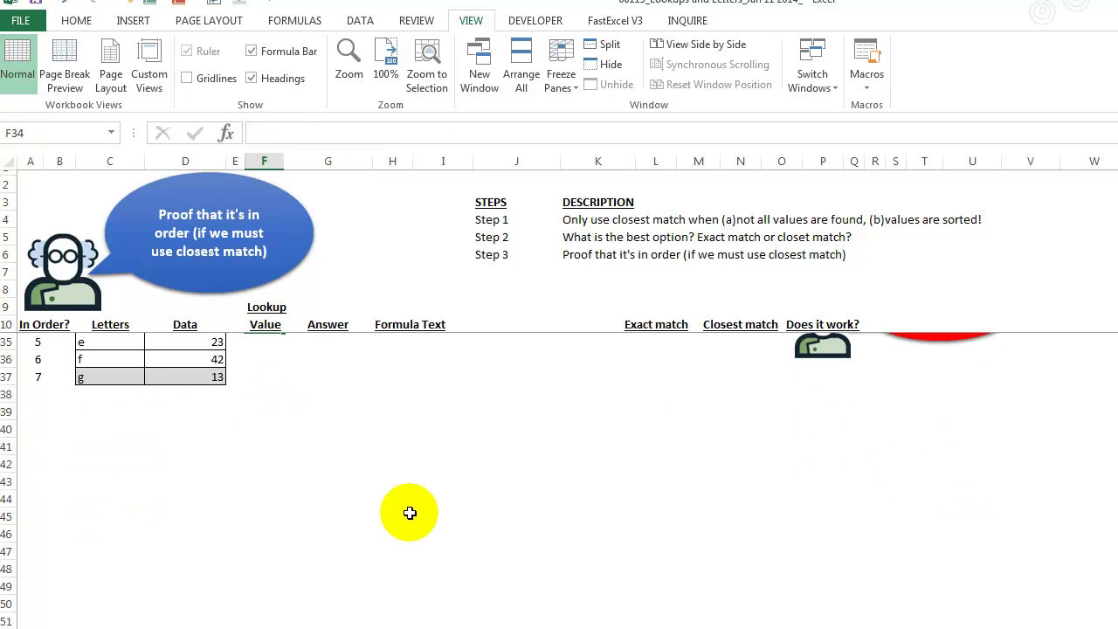
scroll(410, 513, down, 5)
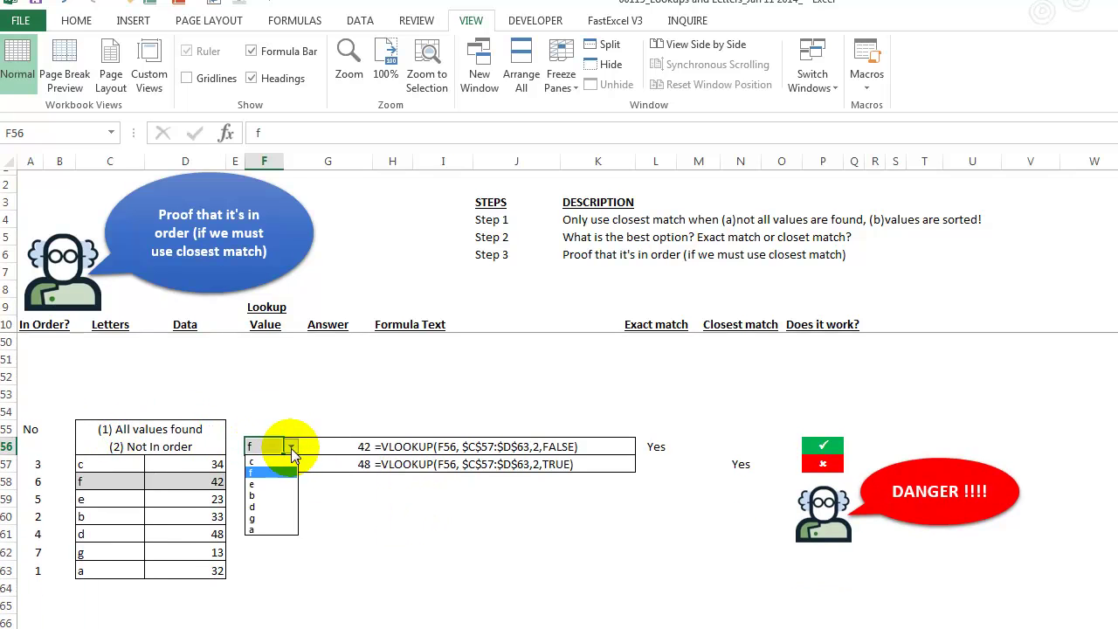
click(292, 449)
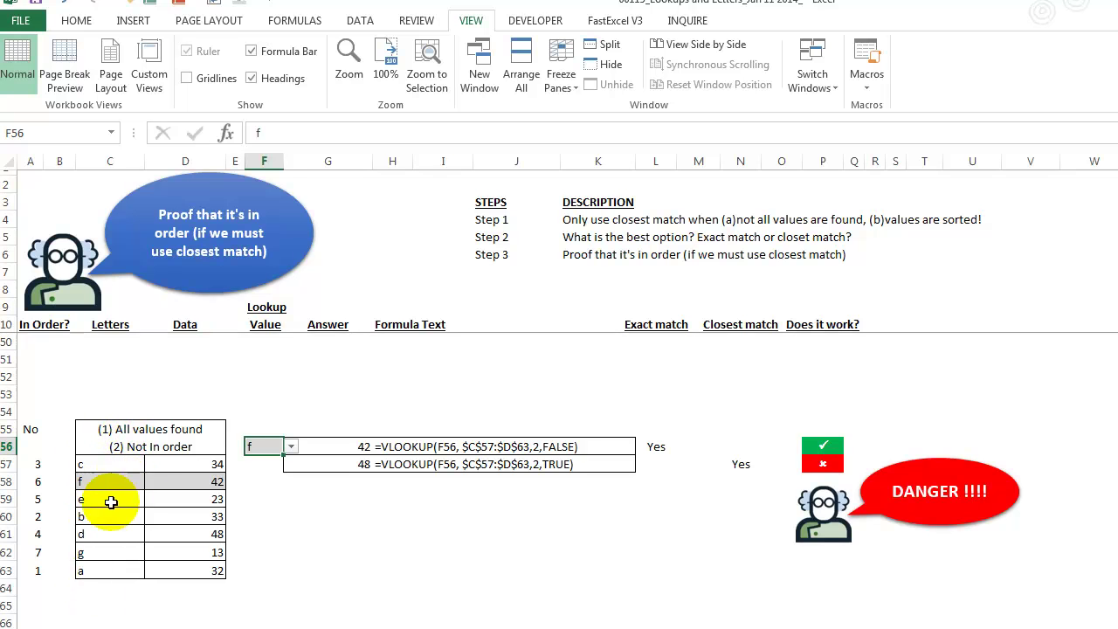
click(29, 464)
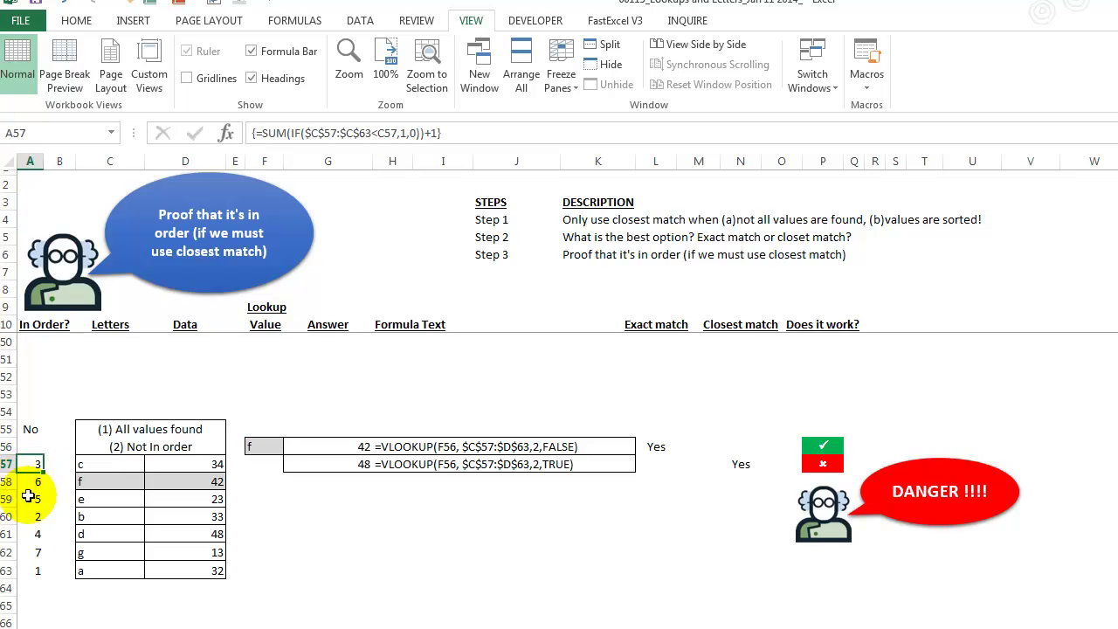
click(27, 429)
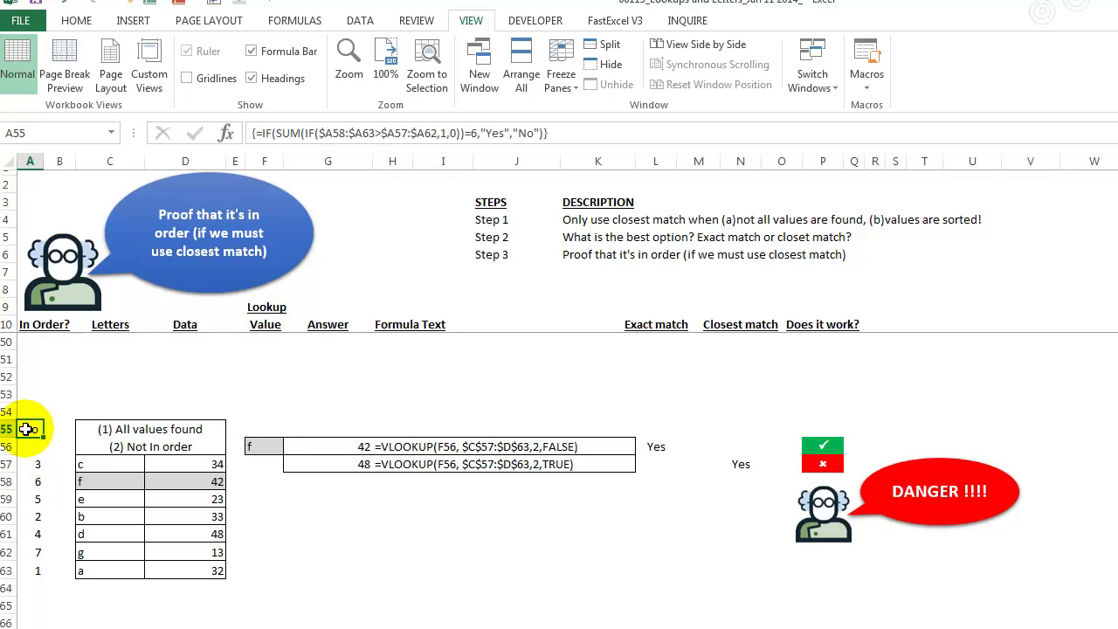
Step: Compare the FALSE and TRUE VLOOKUP formulas in G56 and G57 with the unsorted table's row for f
click(272, 445)
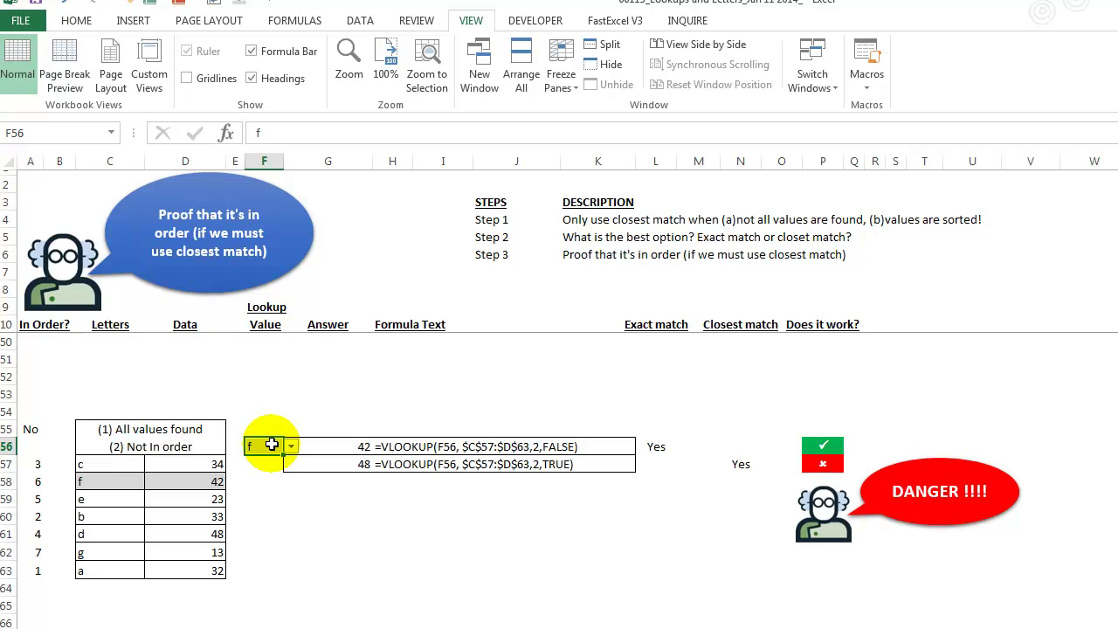
click(335, 447)
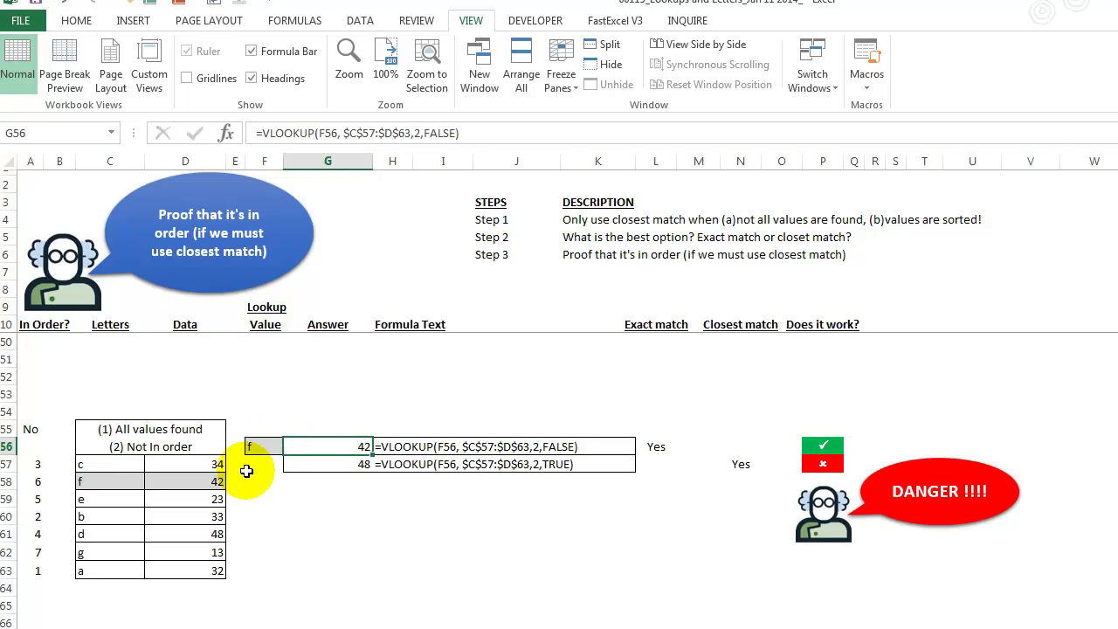
click(259, 447)
click(92, 482)
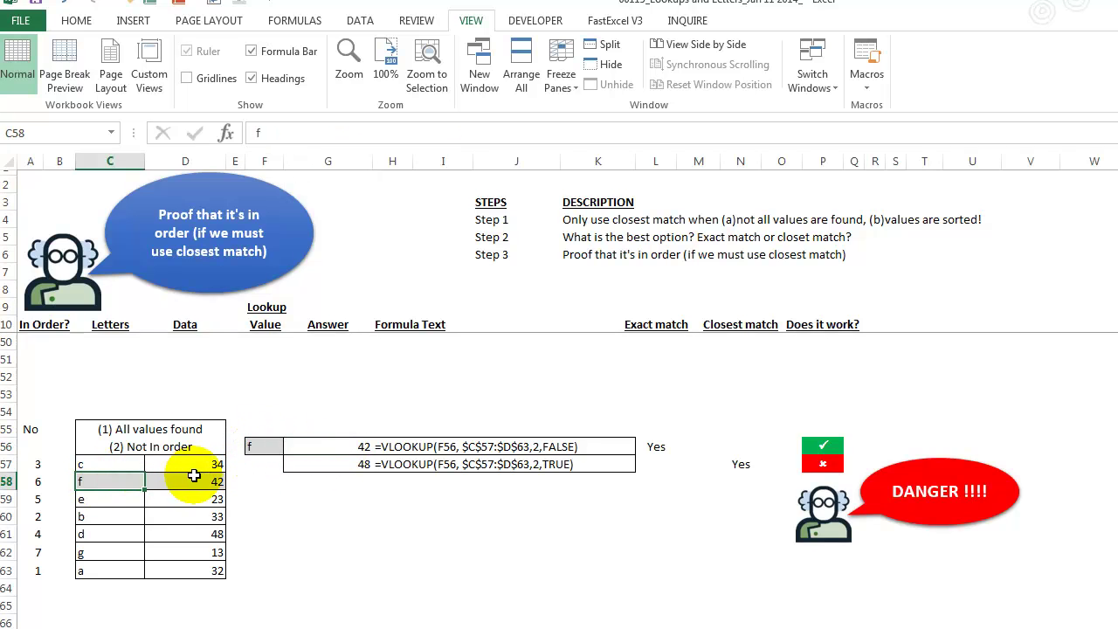
click(194, 475)
click(343, 464)
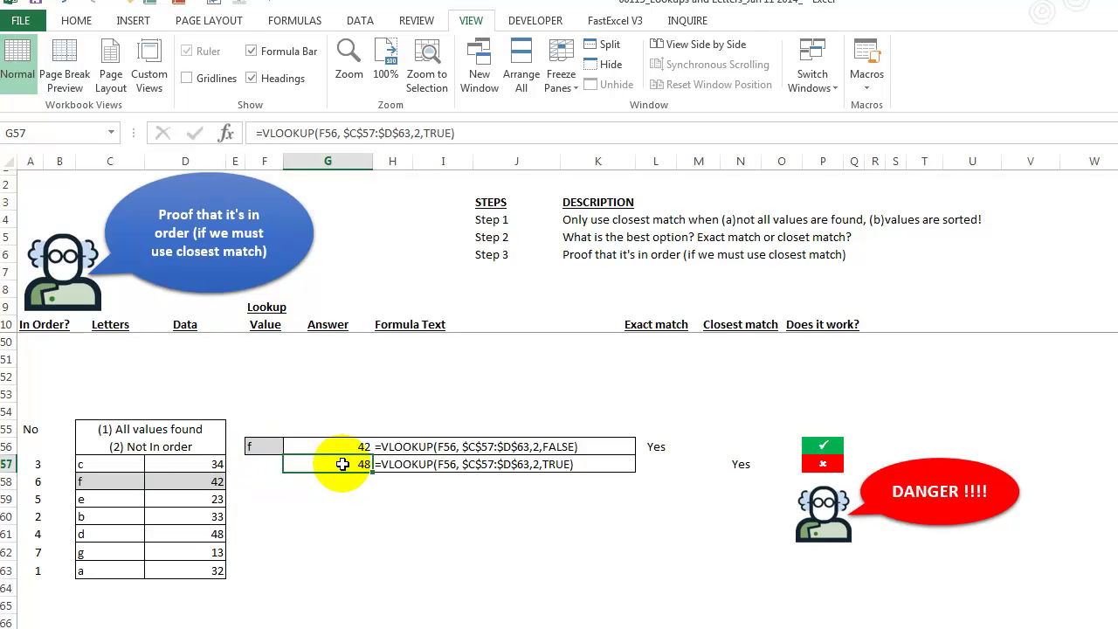
Step: Inspect the check formula in P57 and test the unsorted table by setting the lookup value in F56 to c, f, e, b, d, g and a in turn
click(821, 464)
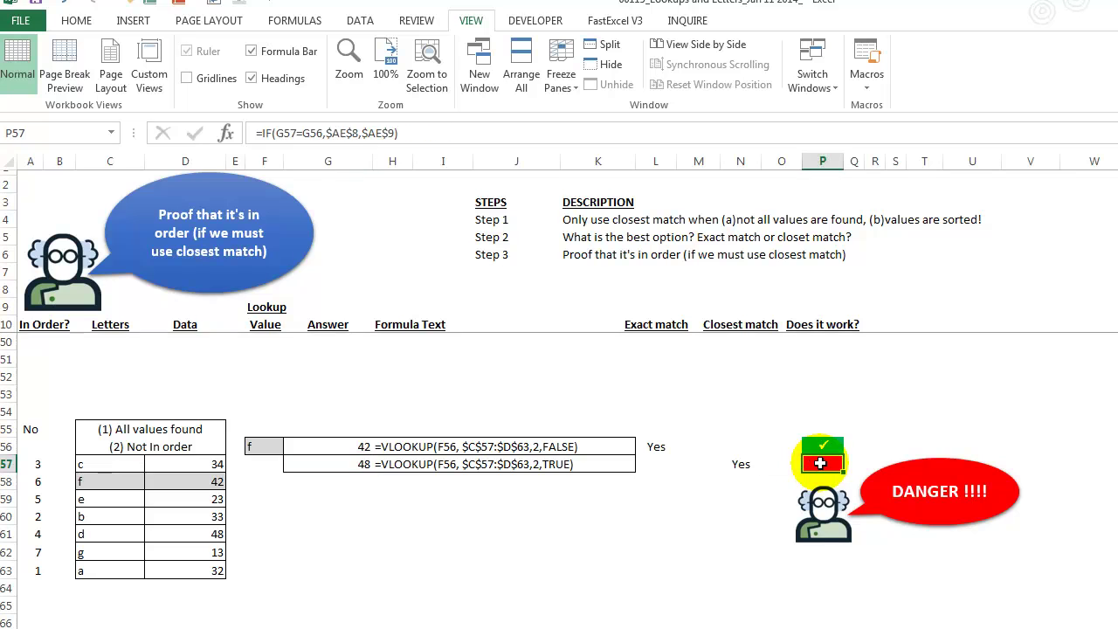
click(278, 446)
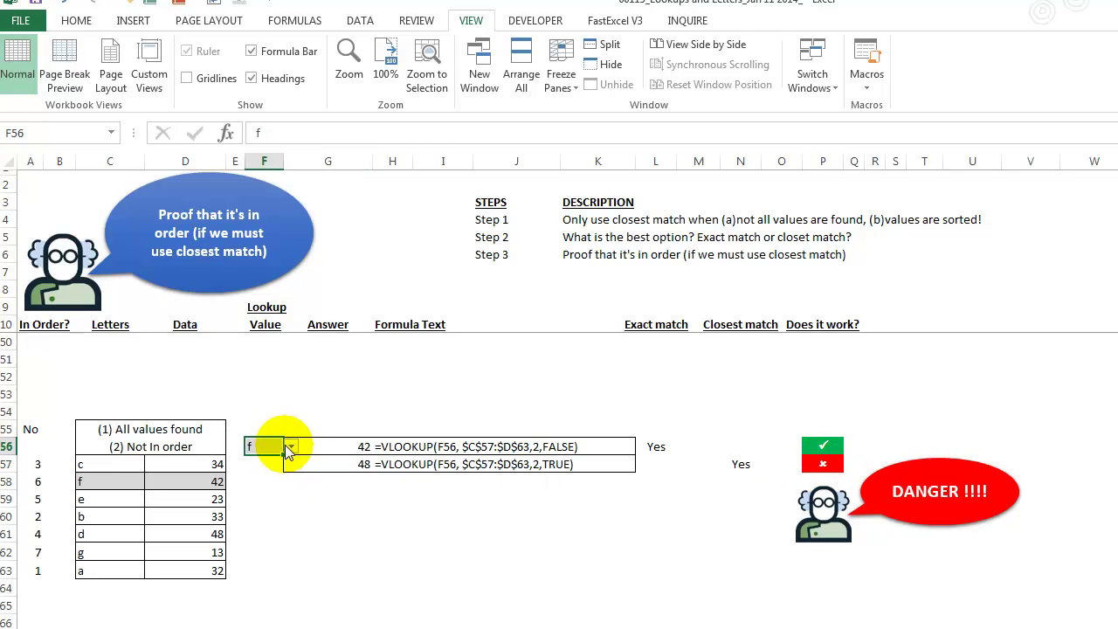
click(290, 446)
click(278, 463)
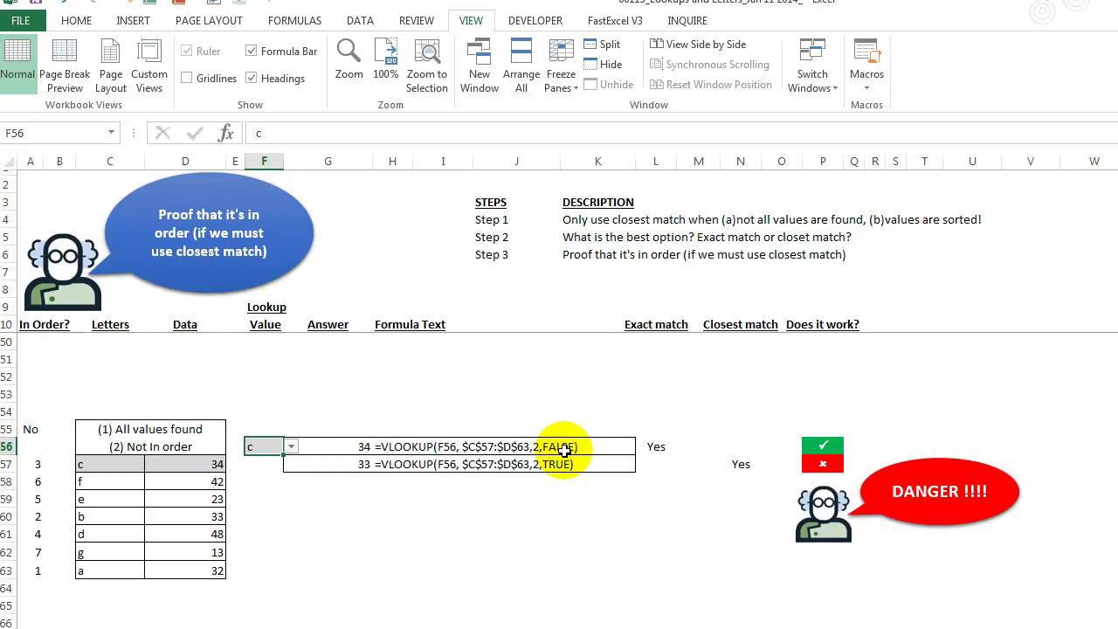
click(291, 447)
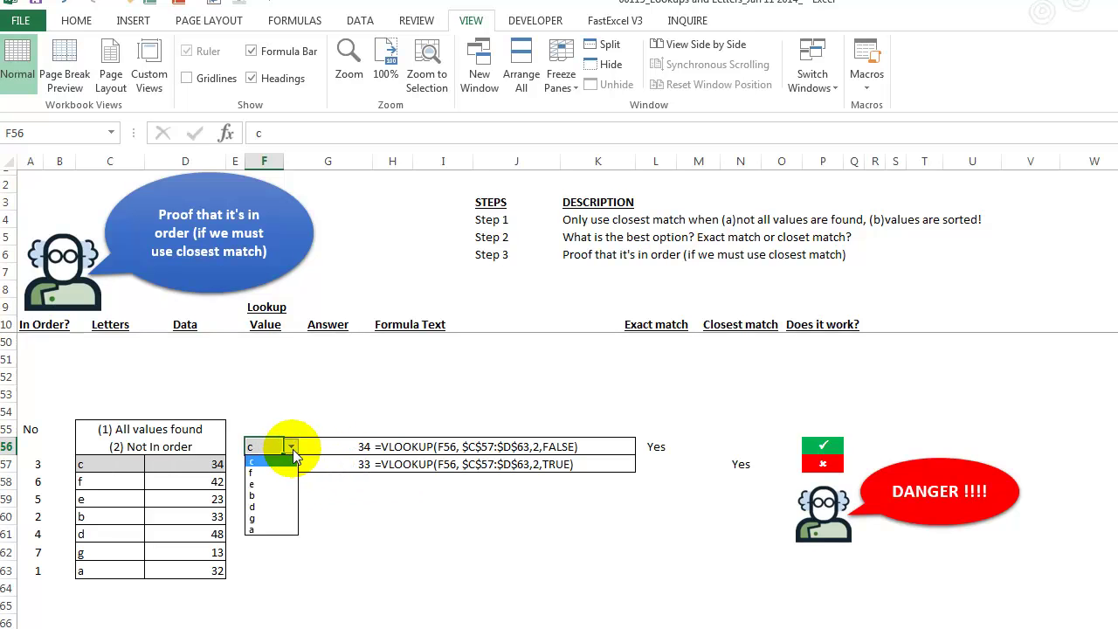
click(275, 474)
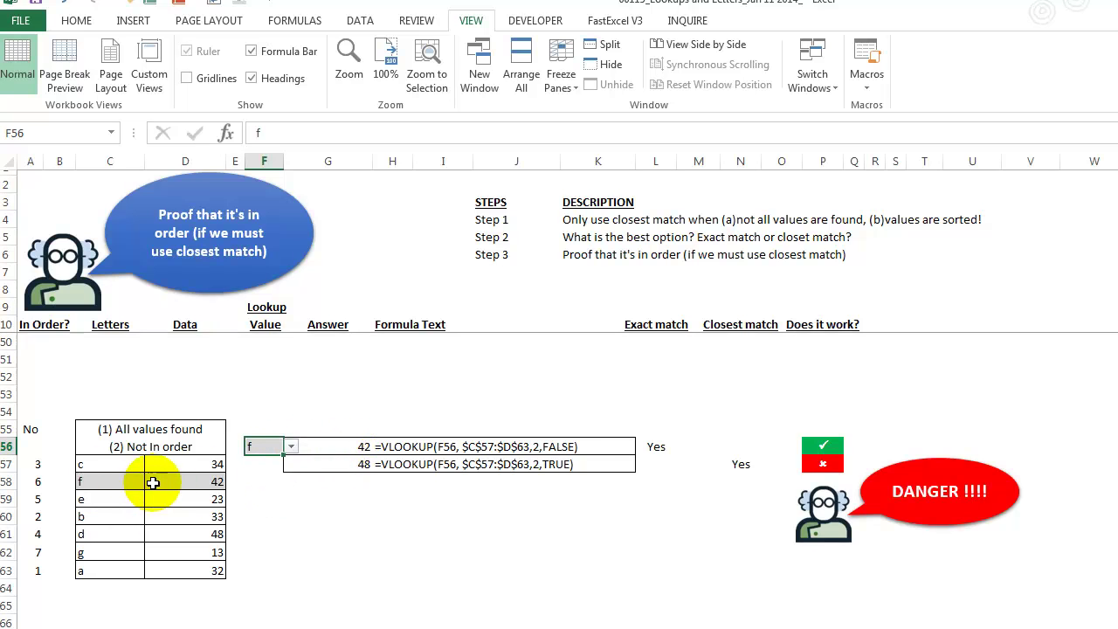
click(291, 447)
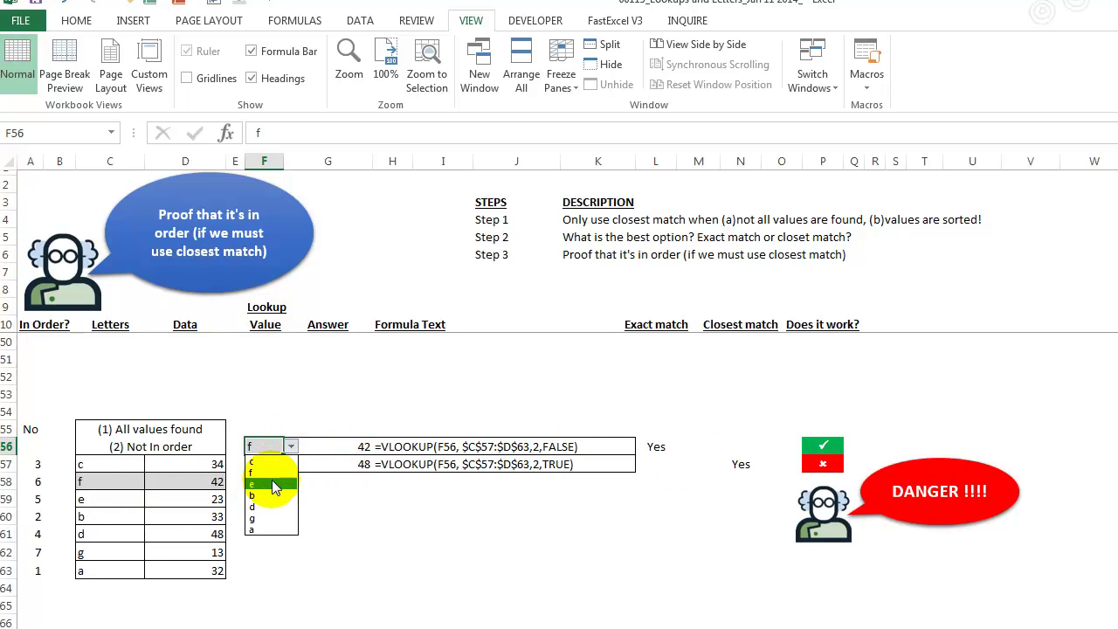
click(278, 485)
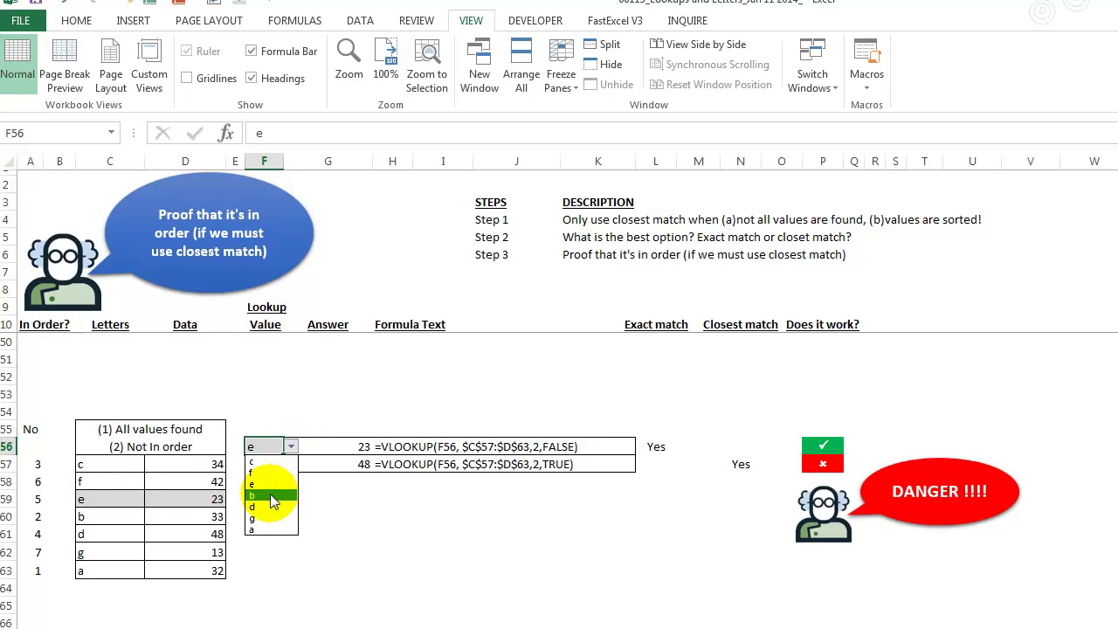
click(271, 495)
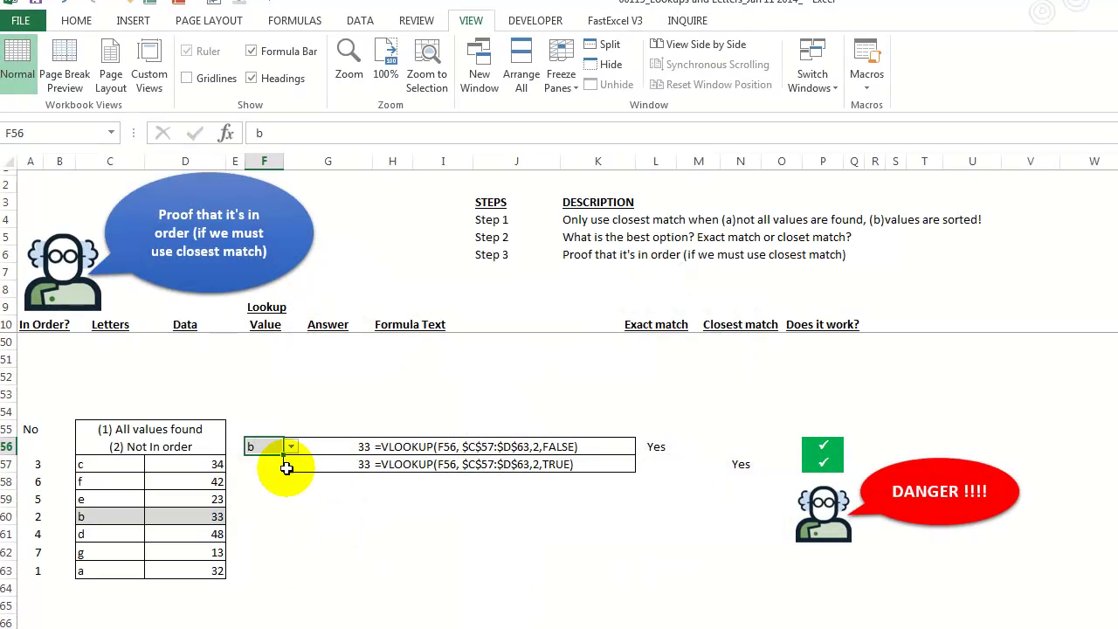
click(293, 447)
click(294, 446)
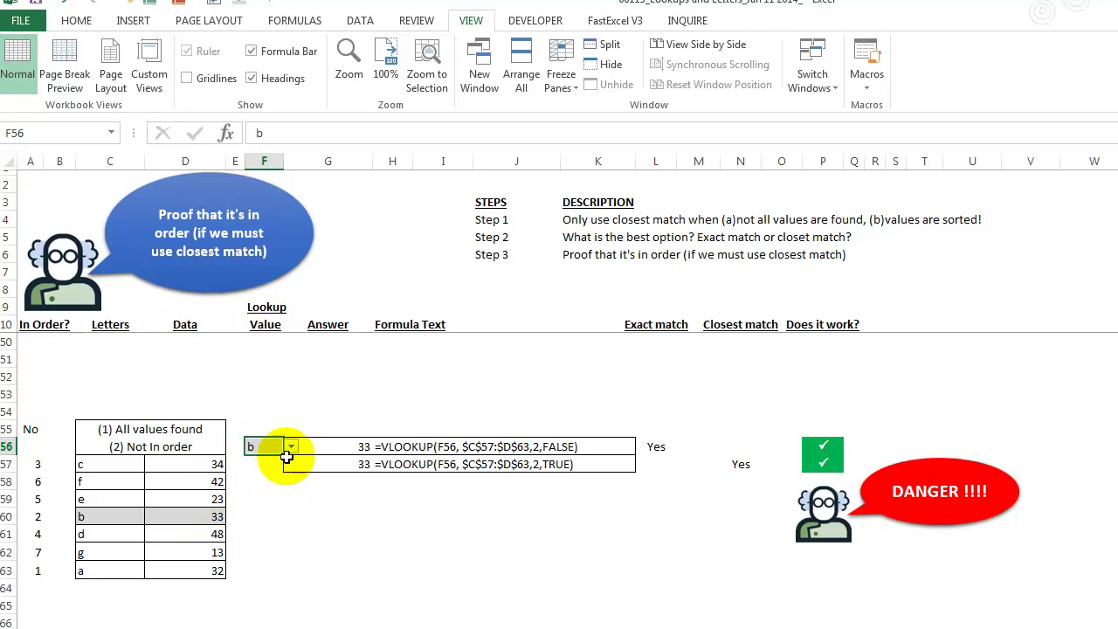
click(292, 447)
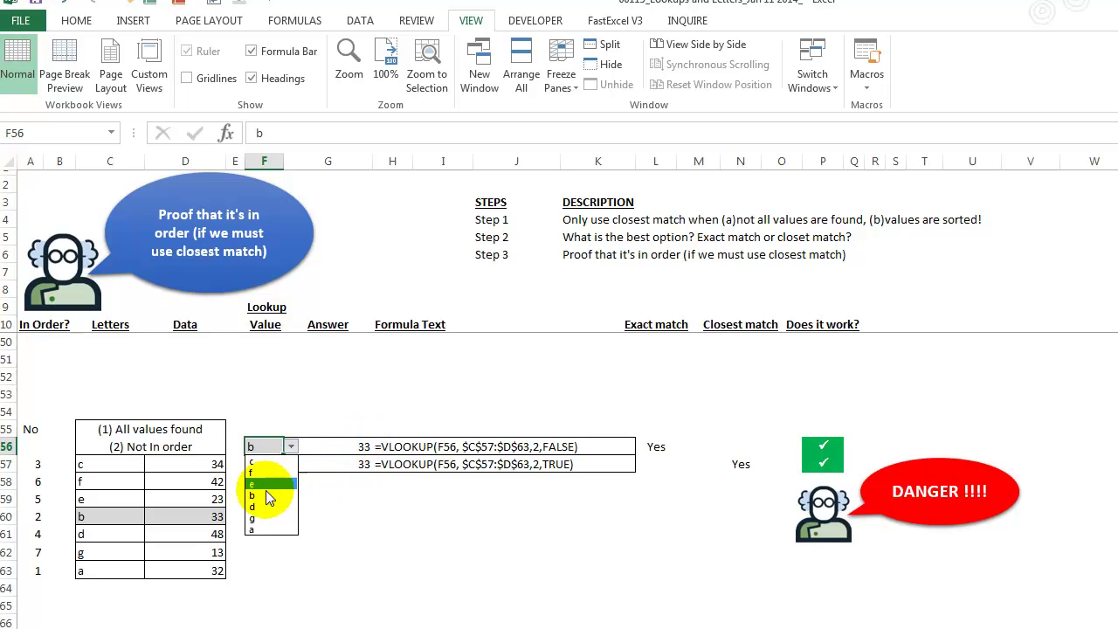
click(261, 506)
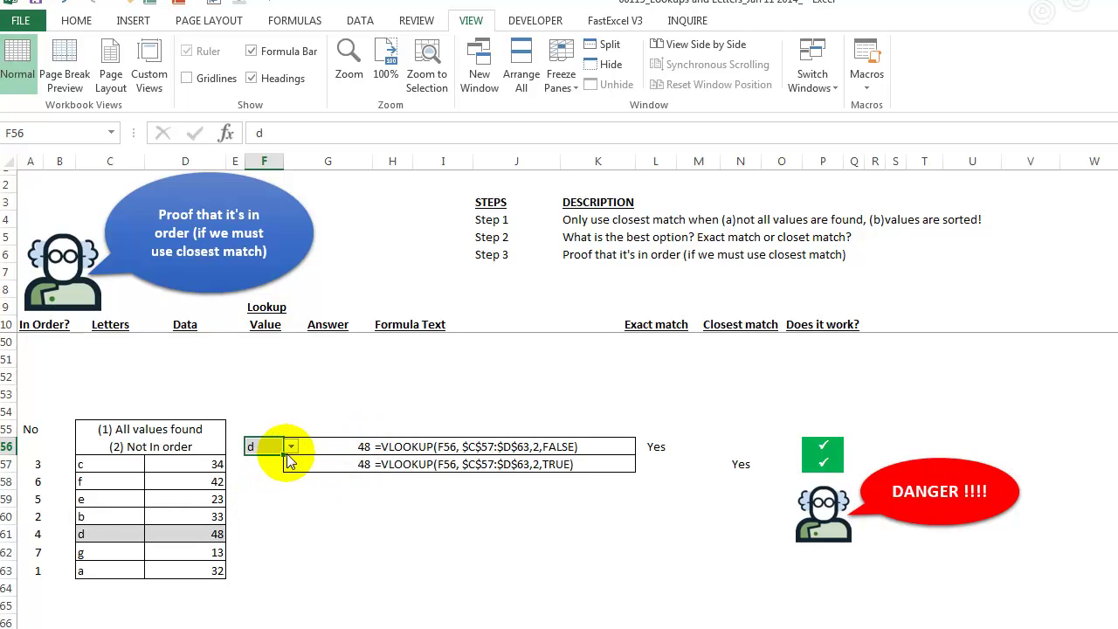
click(269, 520)
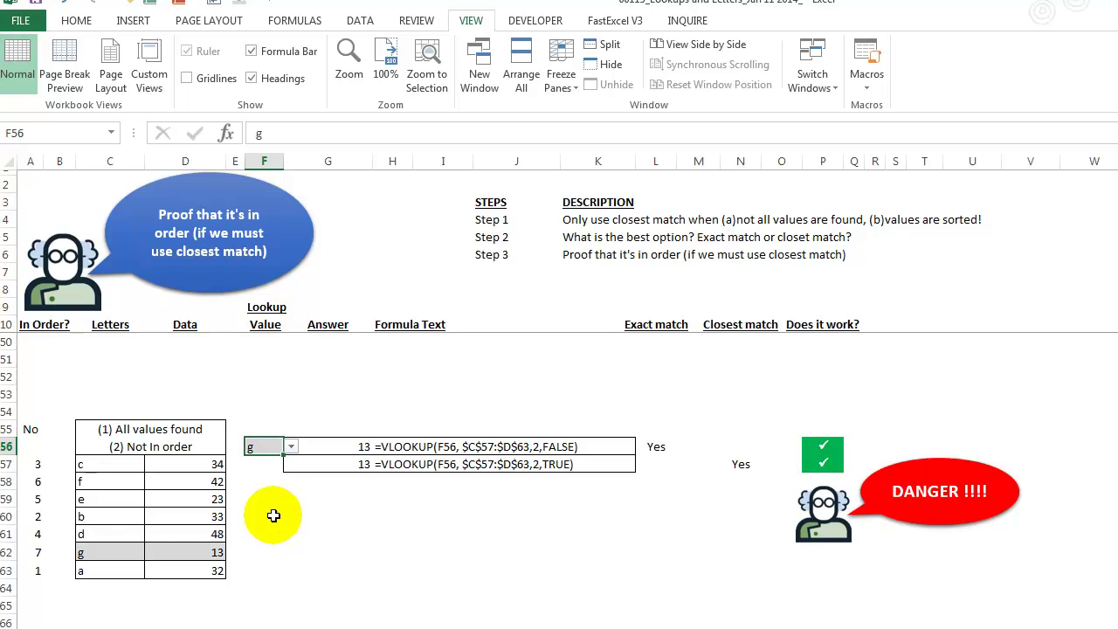
click(291, 447)
click(268, 525)
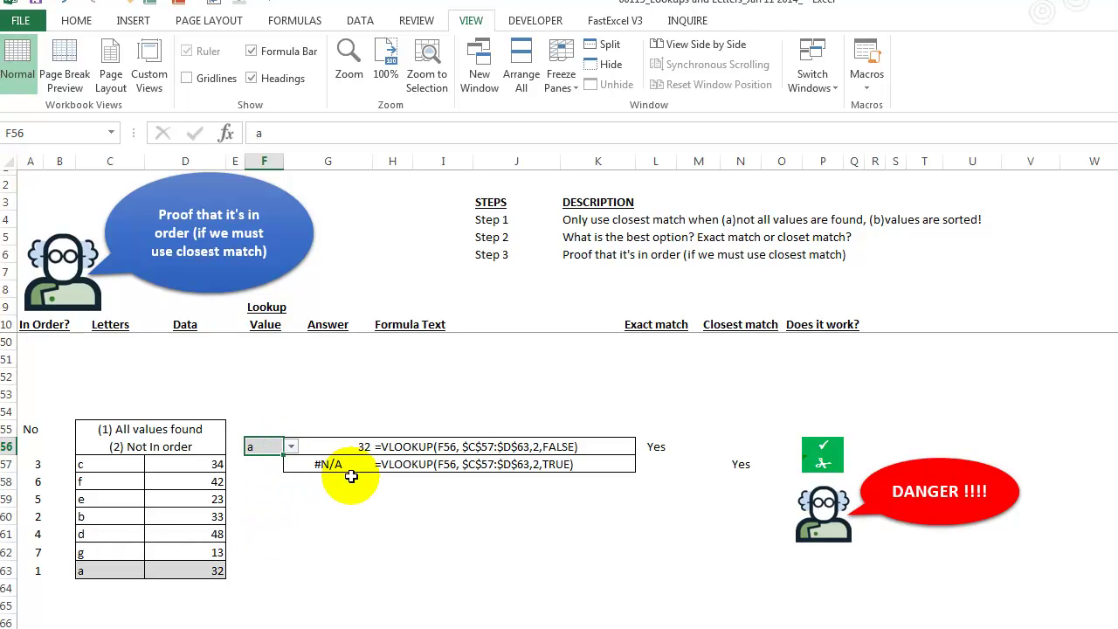
Step: Set the lookup value in F56 to c, examine the TRUE VLOOKUP in row 57, and set F56 to f
click(291, 449)
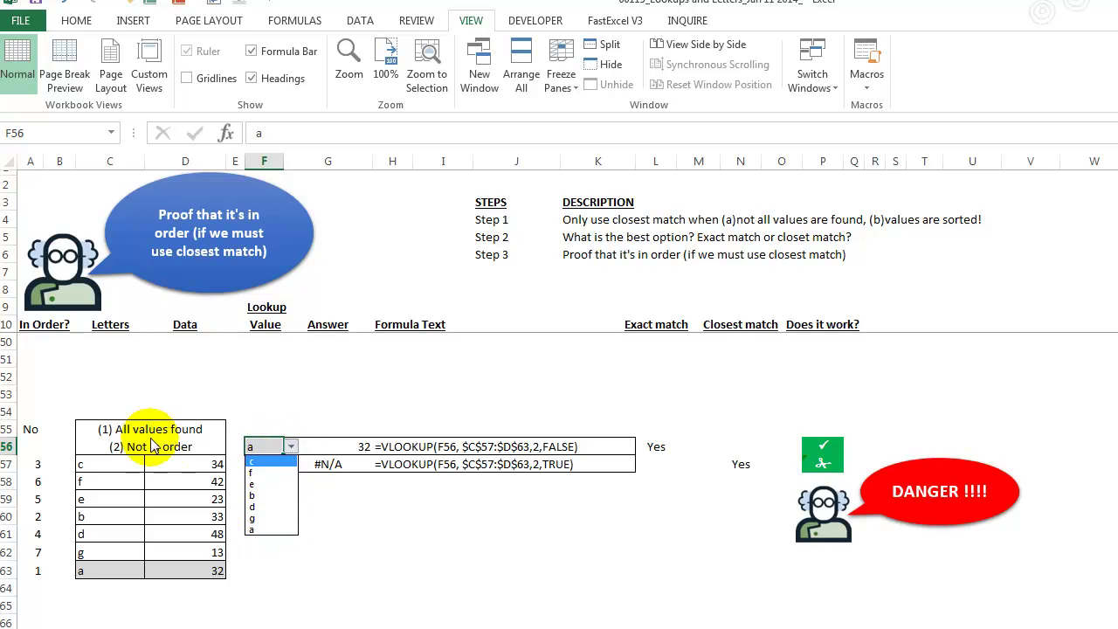
click(266, 464)
drag(354, 468, 528, 467)
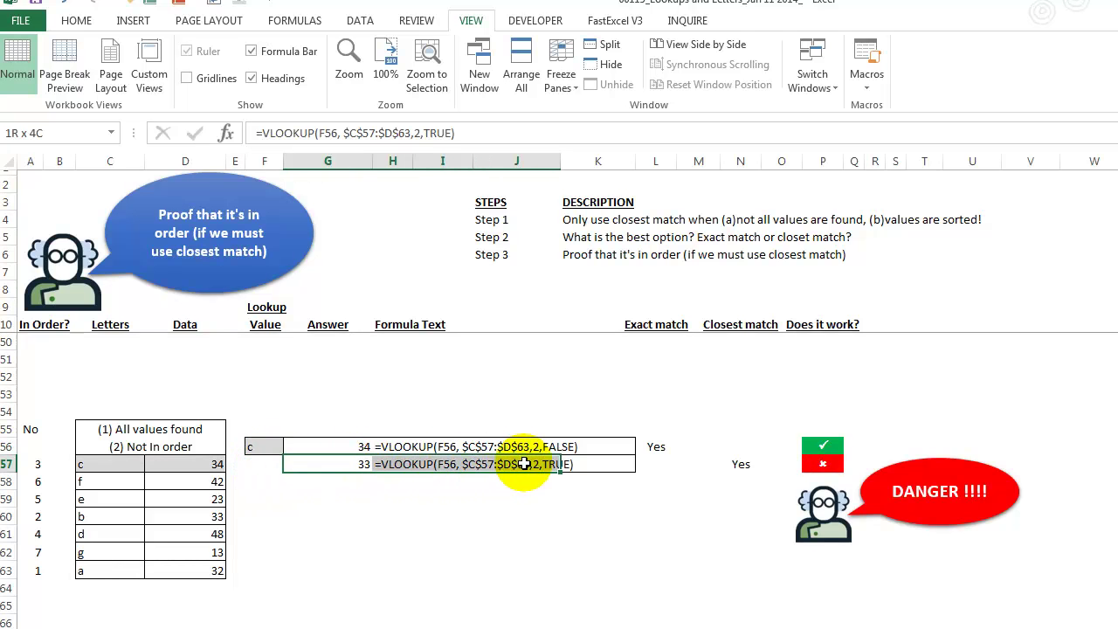
click(406, 480)
click(274, 449)
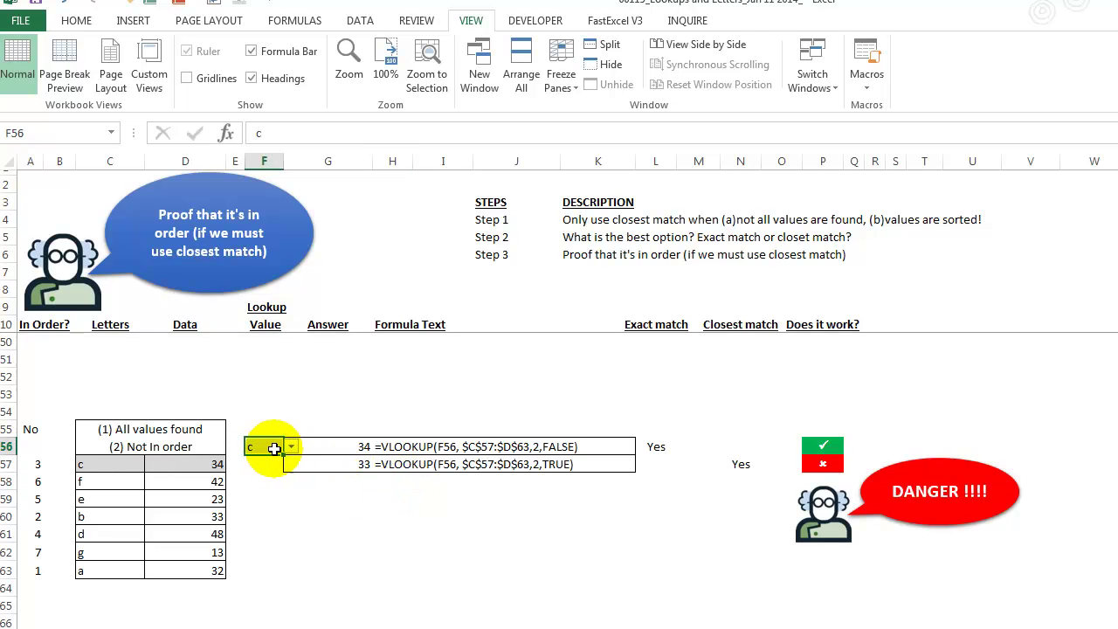
click(290, 447)
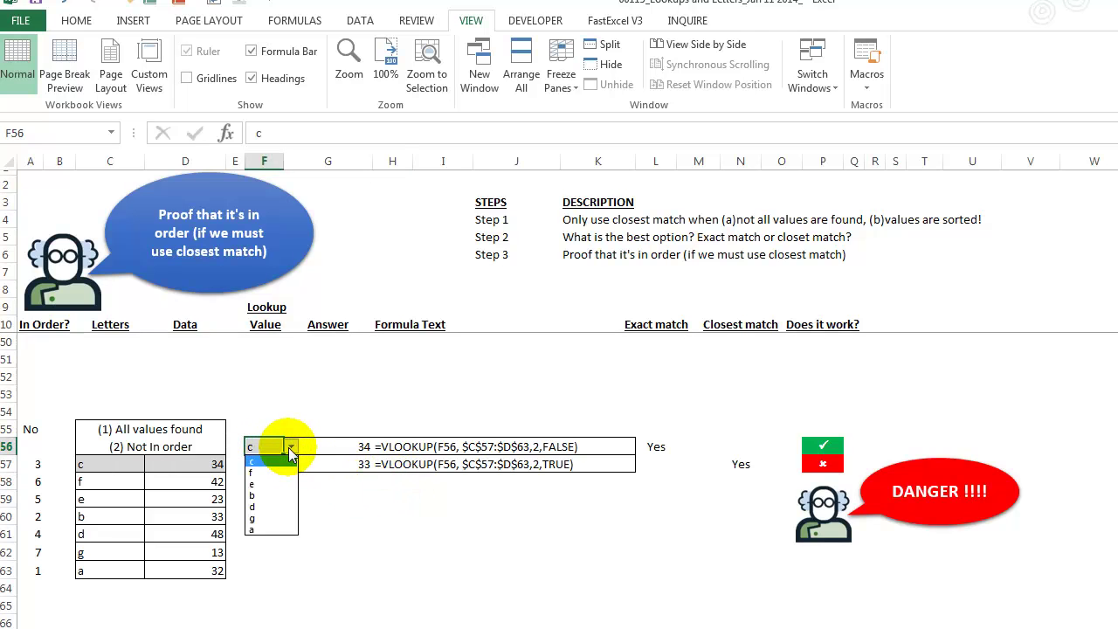
click(269, 472)
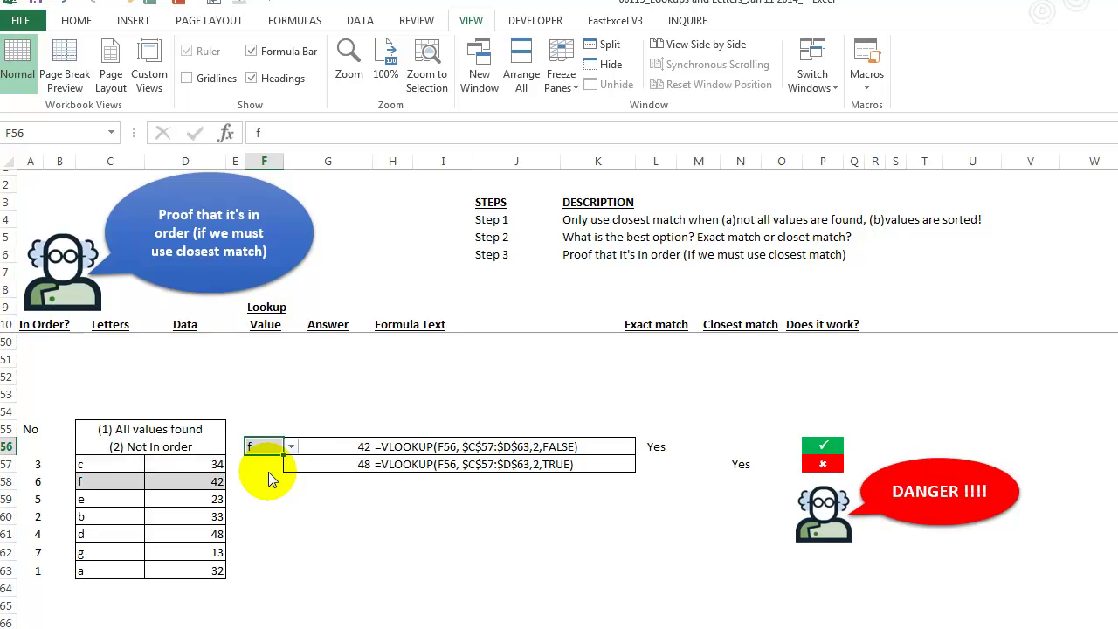
Step: Examine the academic order example's letter grades b+, b- and c- and its heading about all values being found but not in order
scroll(411, 521, down, 4)
scroll(412, 522, down, 4)
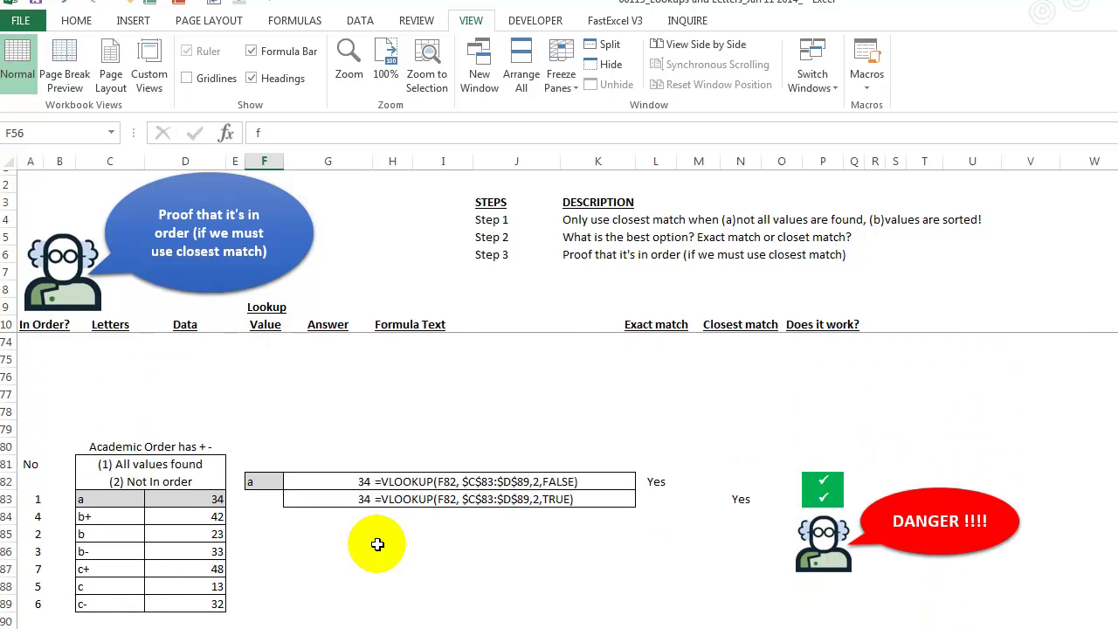
scroll(378, 542, down, 1)
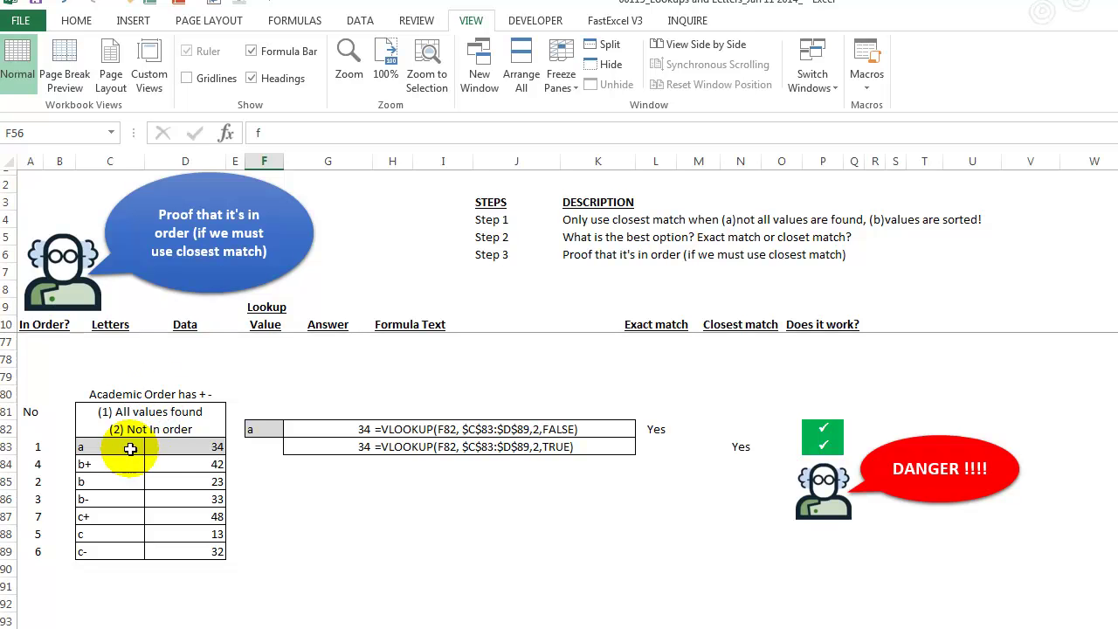
click(89, 464)
click(87, 498)
click(87, 550)
click(140, 413)
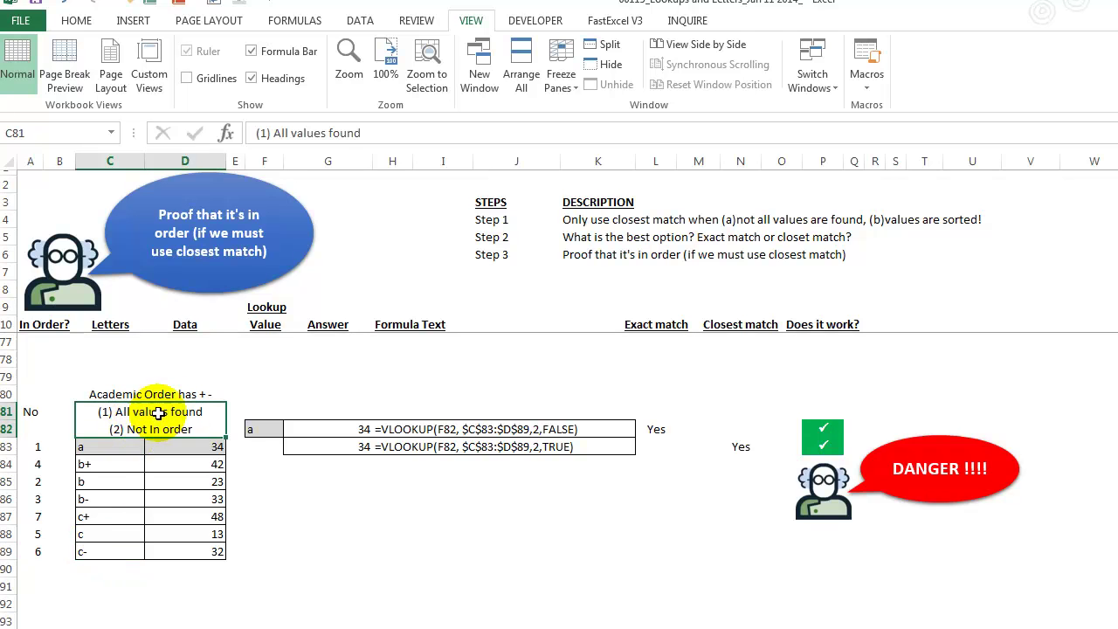
Step: Inspect the grade choices in F82, the letters in C83:C89, the order formulas in A81 and A83, and the VLOOKUP formulas in G82 and G83
click(265, 429)
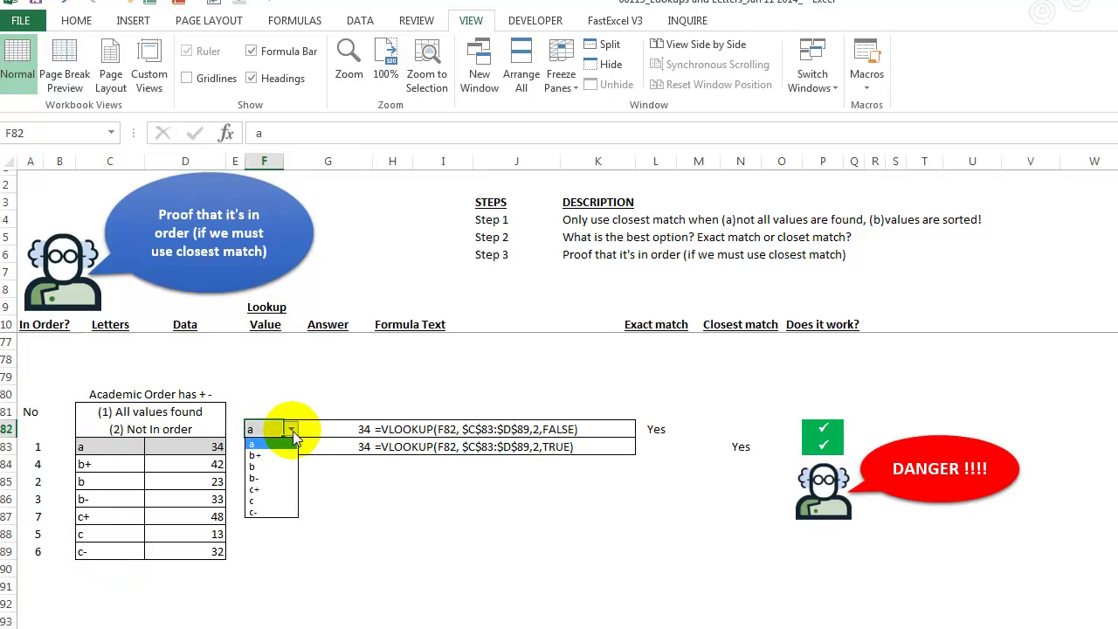
click(109, 445)
drag(108, 446, 103, 552)
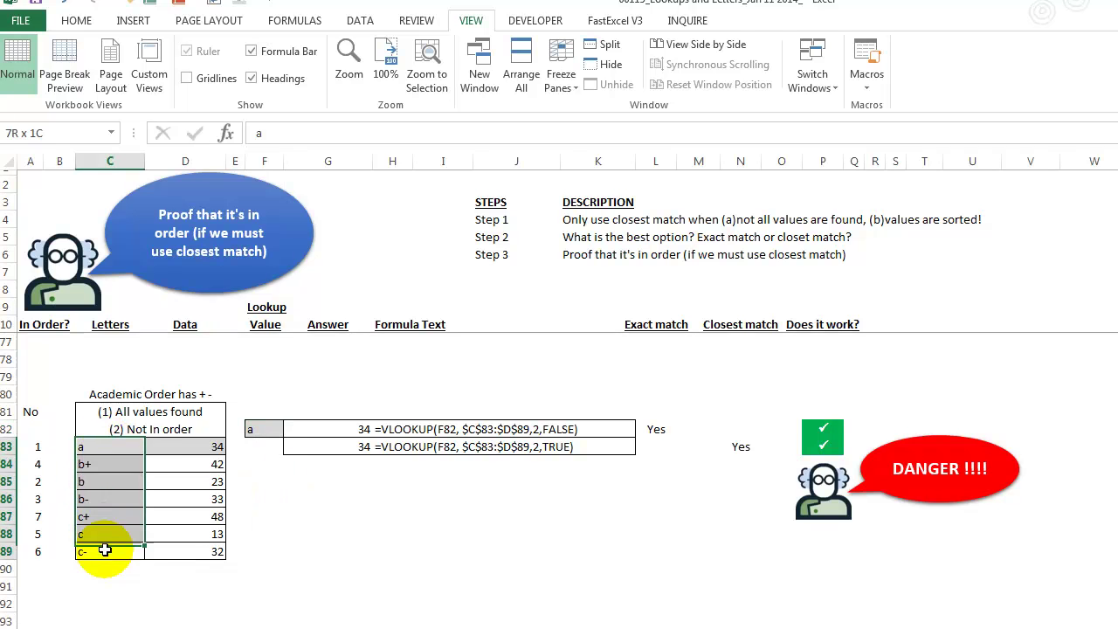
click(137, 427)
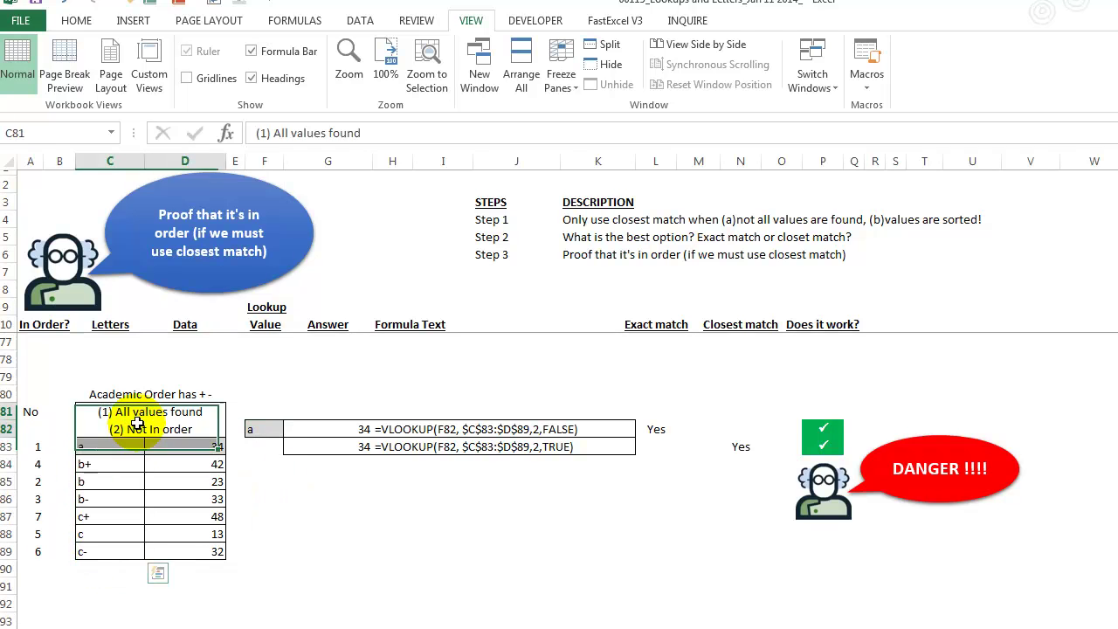
click(27, 413)
click(30, 448)
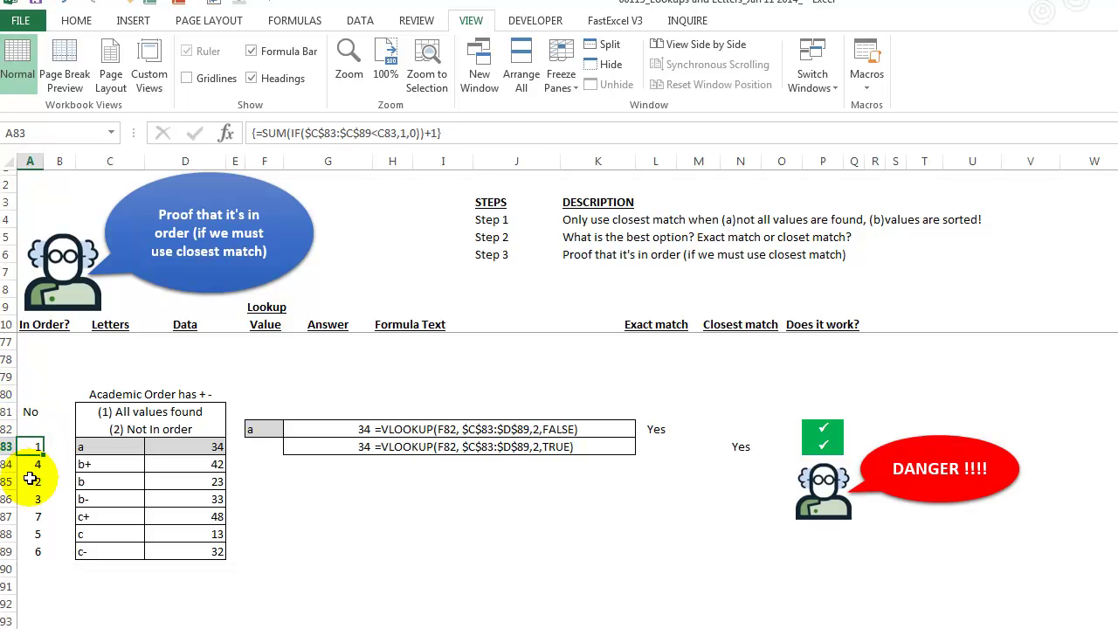
click(96, 570)
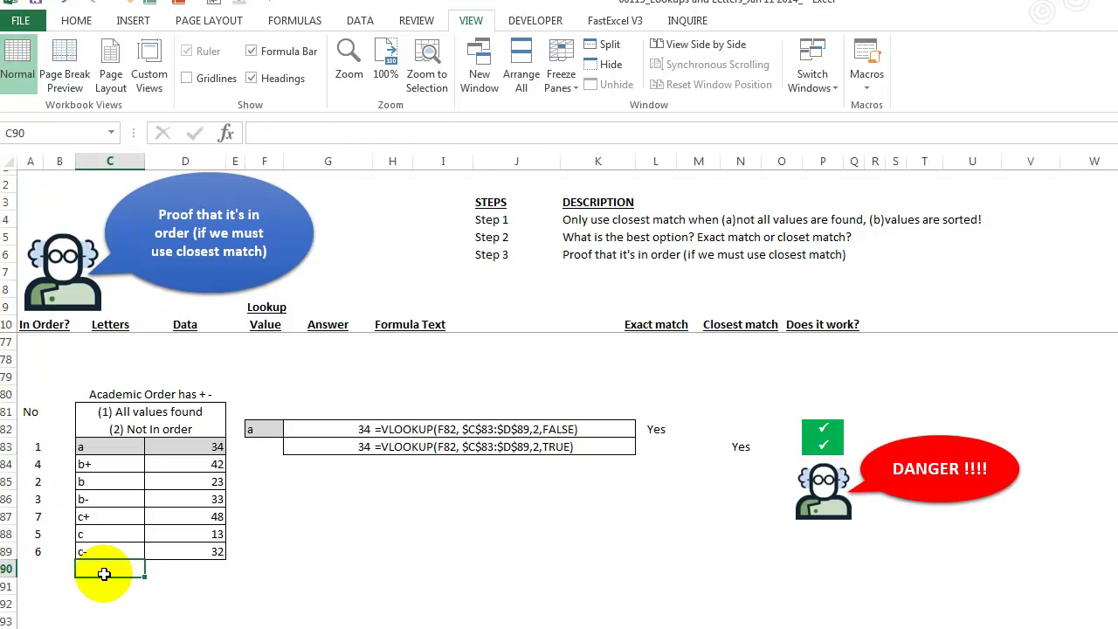
click(320, 428)
click(329, 445)
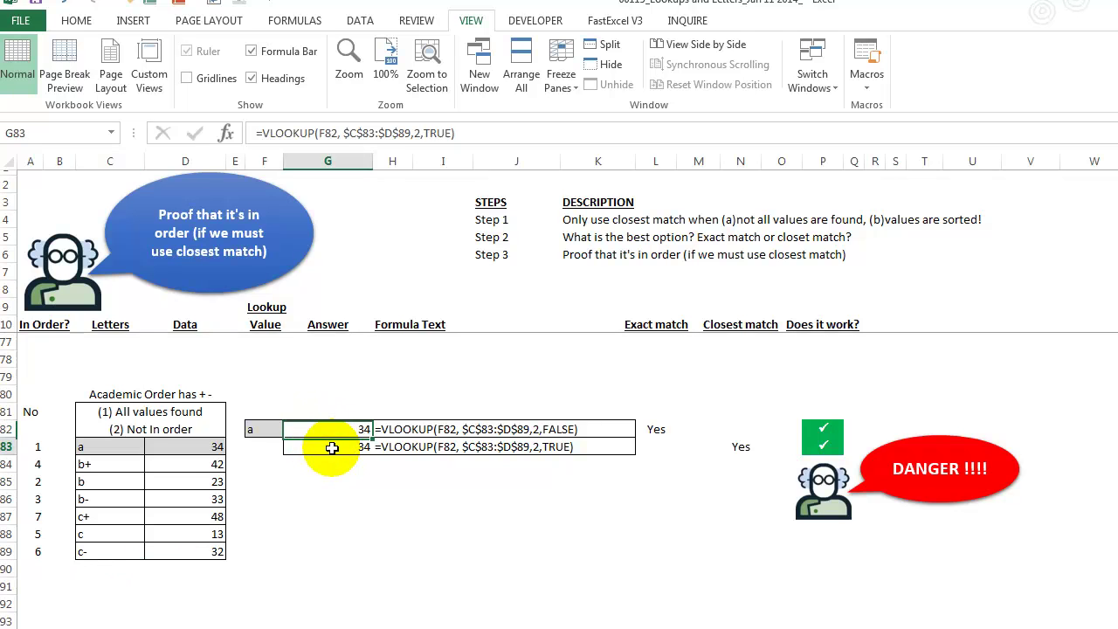
Step: Test the academic grades table by setting the lookup value in F82 to b+, b, b- and c+ in turn, checking G83 and P83 for b+
click(264, 429)
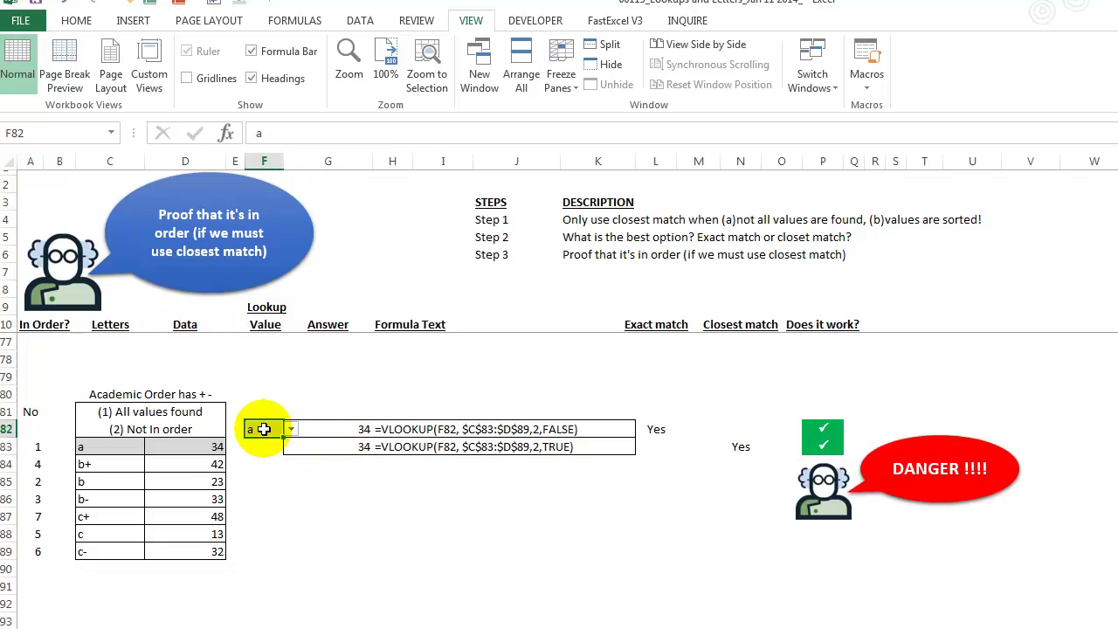
click(272, 455)
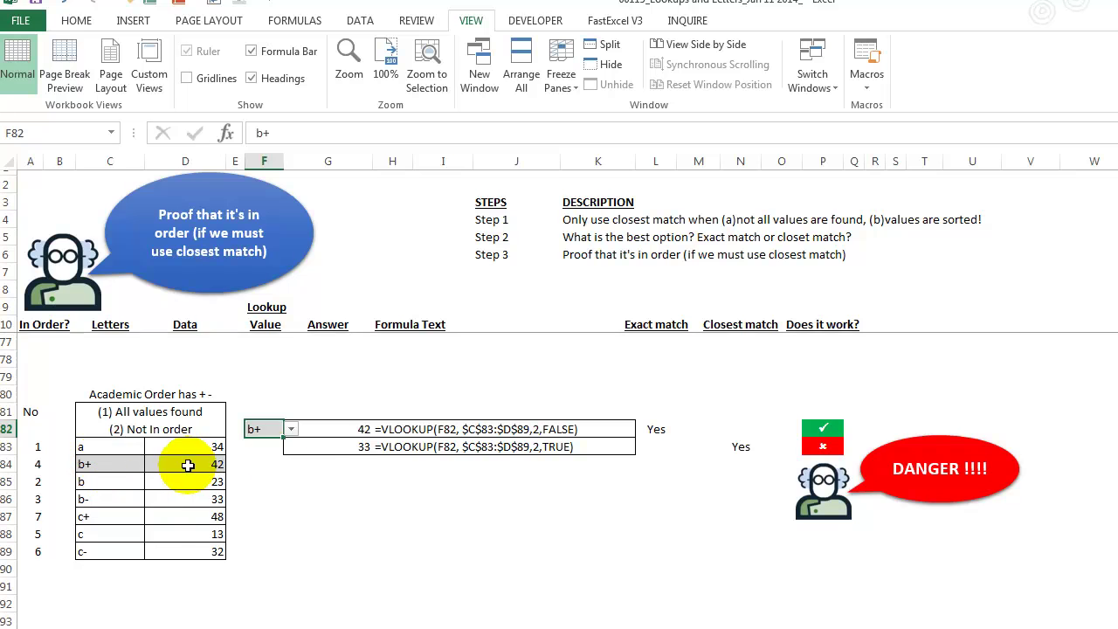
click(293, 445)
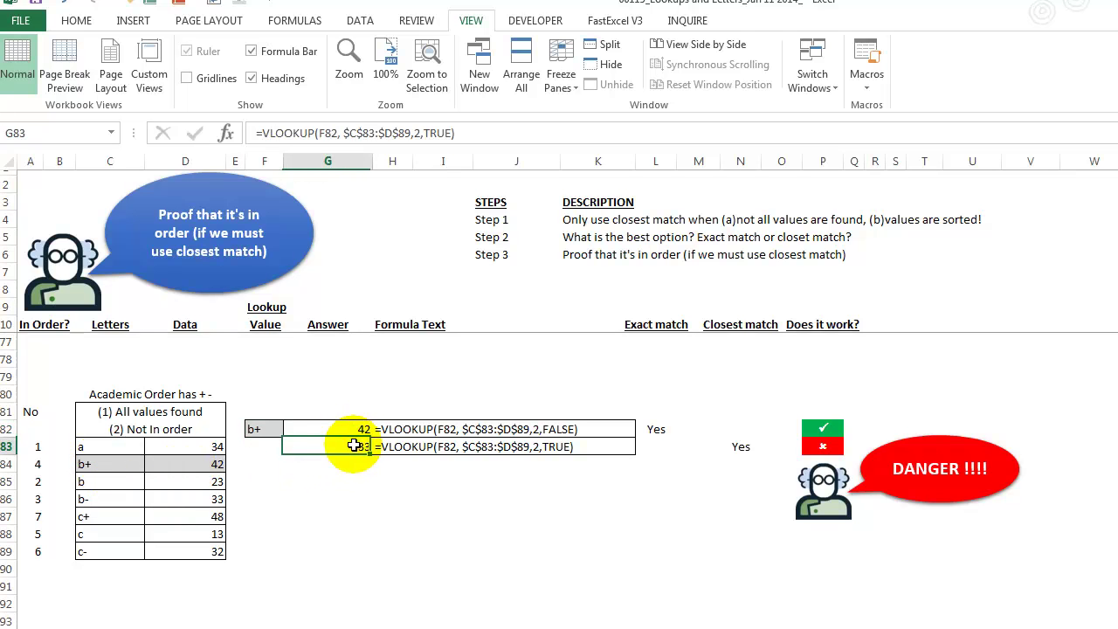
click(826, 446)
click(260, 430)
click(292, 430)
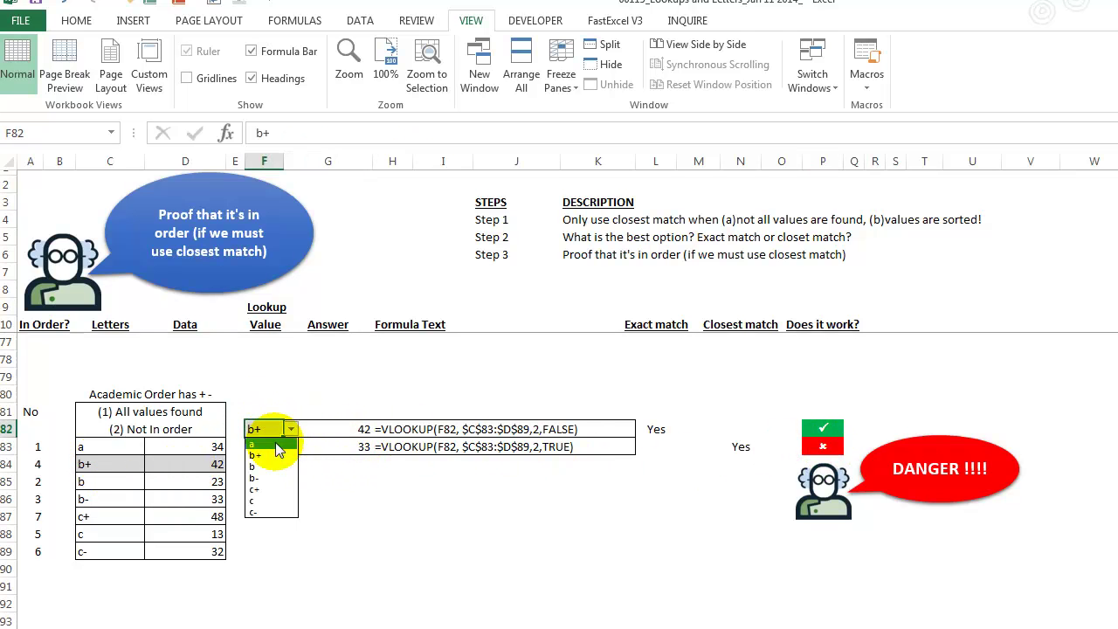
click(282, 457)
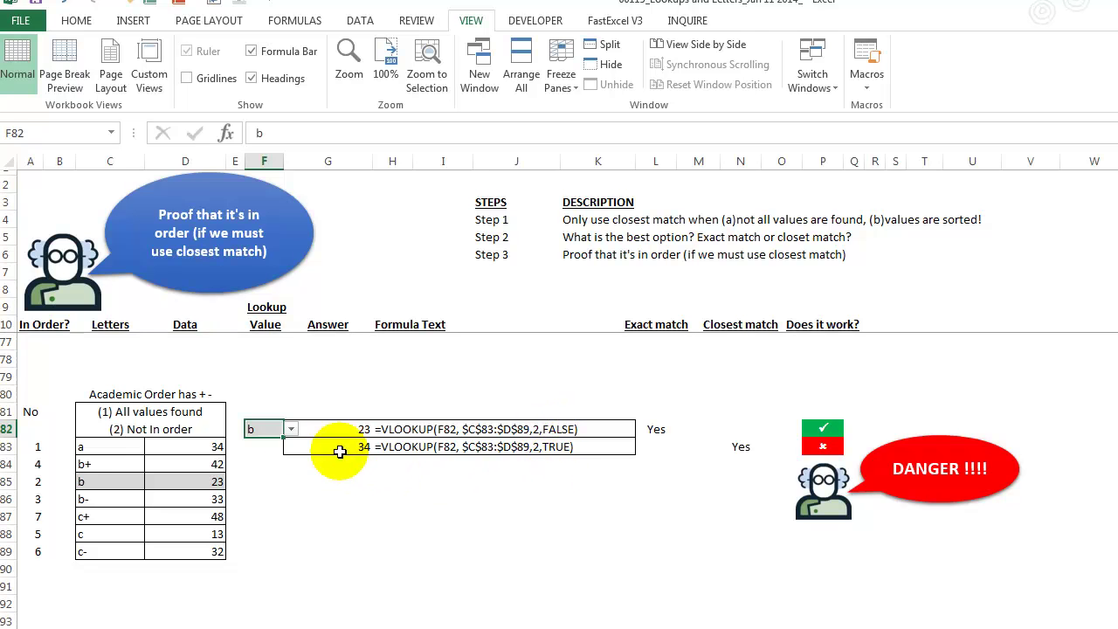
click(293, 429)
click(264, 472)
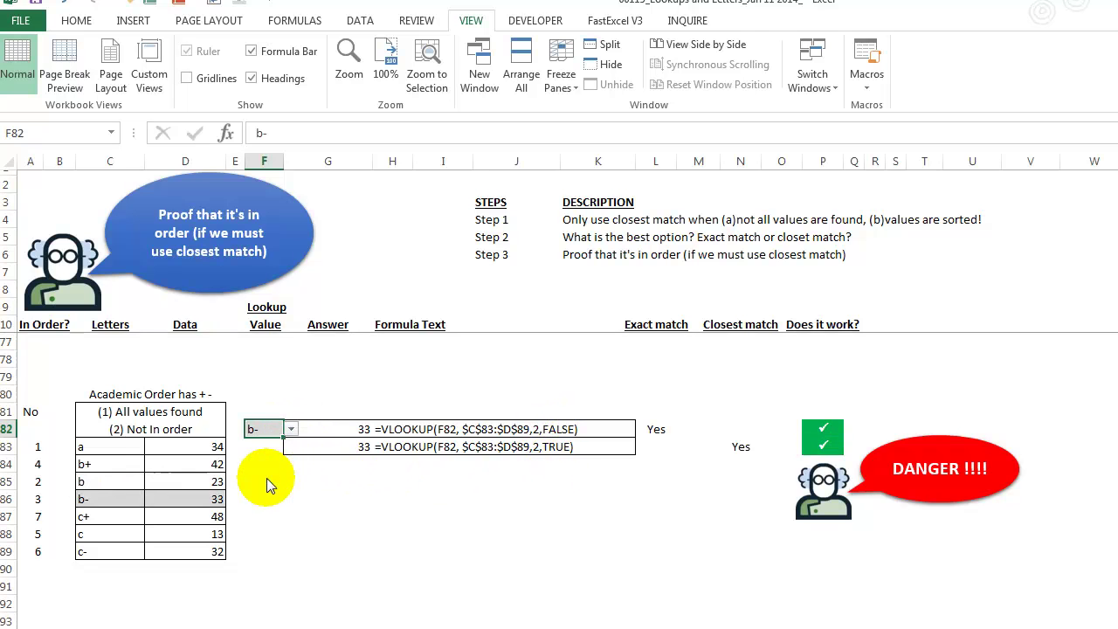
click(291, 432)
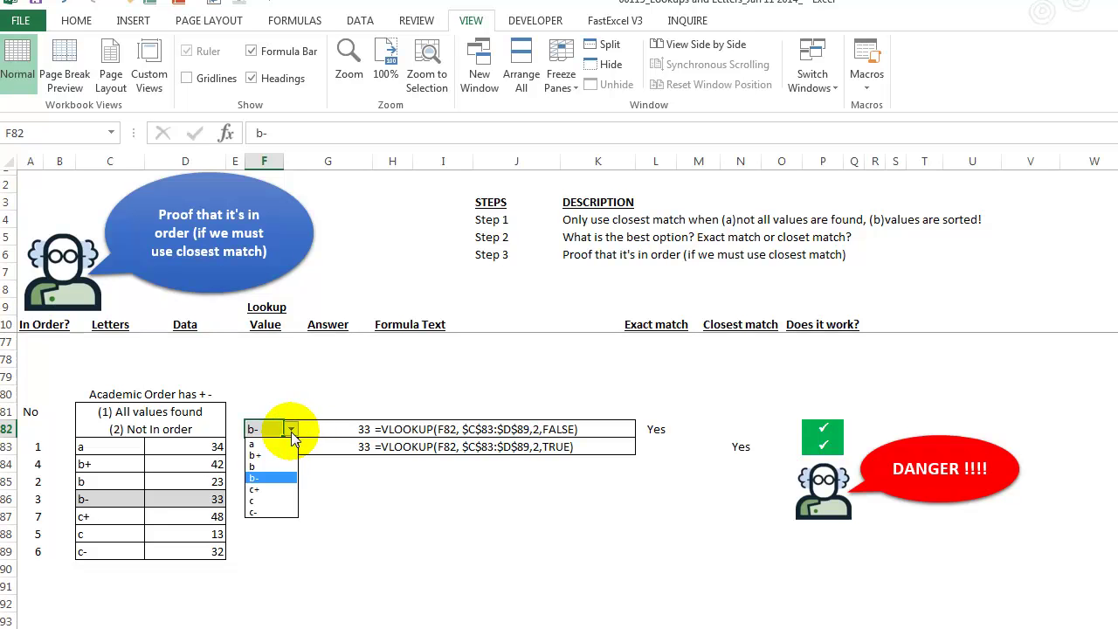
click(252, 490)
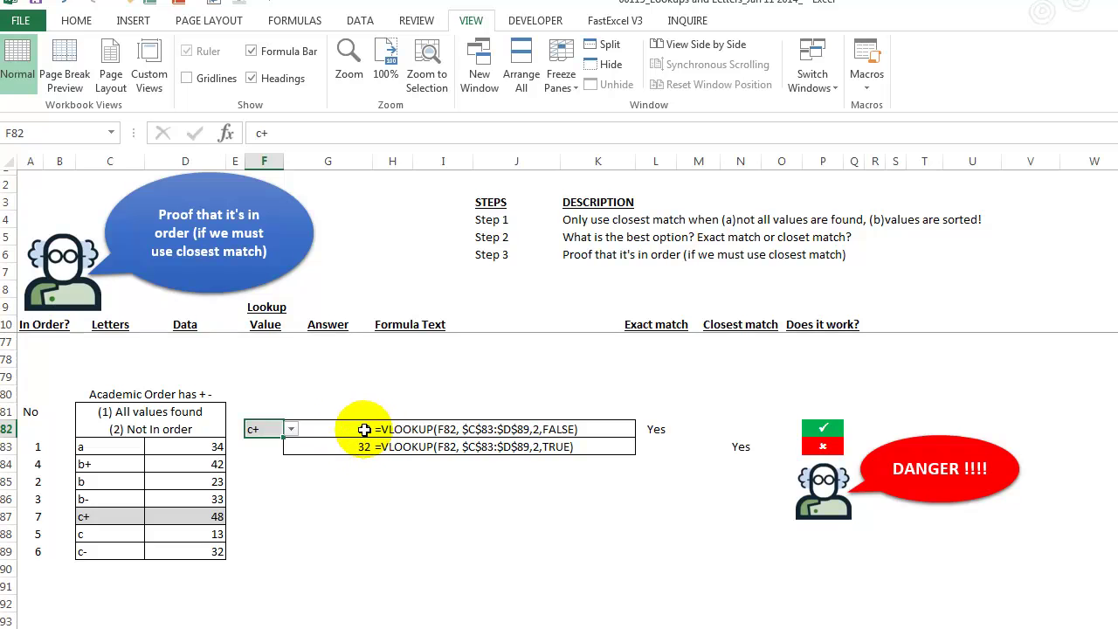
Step: Set the lookup value in F82 to c, c- and b+ in turn to test the remaining unsorted academic grades
click(291, 432)
click(269, 501)
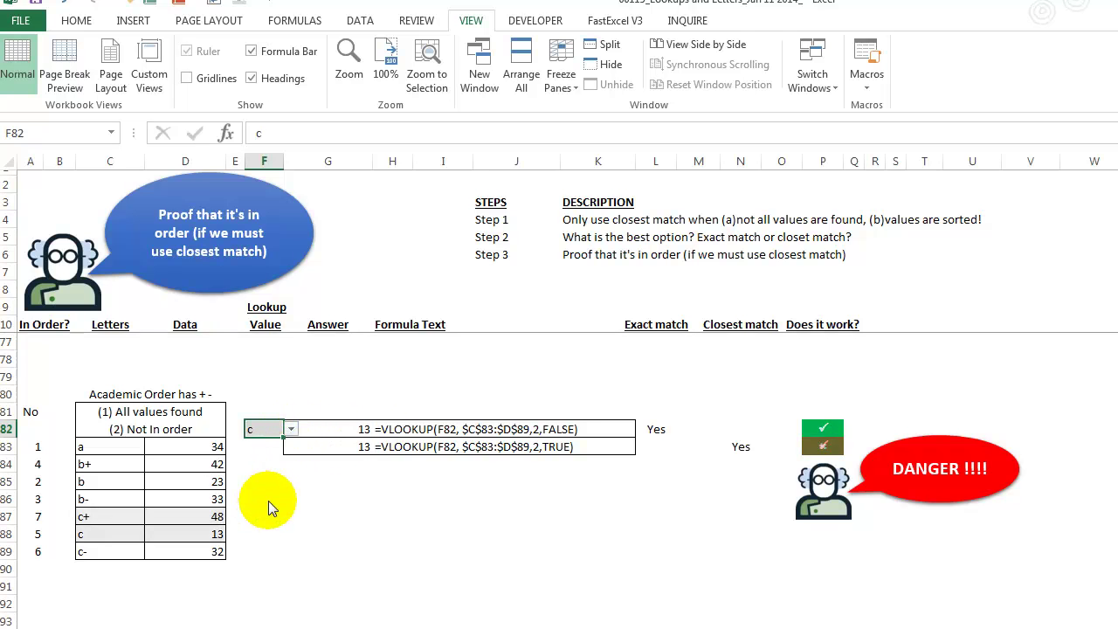
click(293, 430)
click(277, 511)
click(291, 430)
click(264, 456)
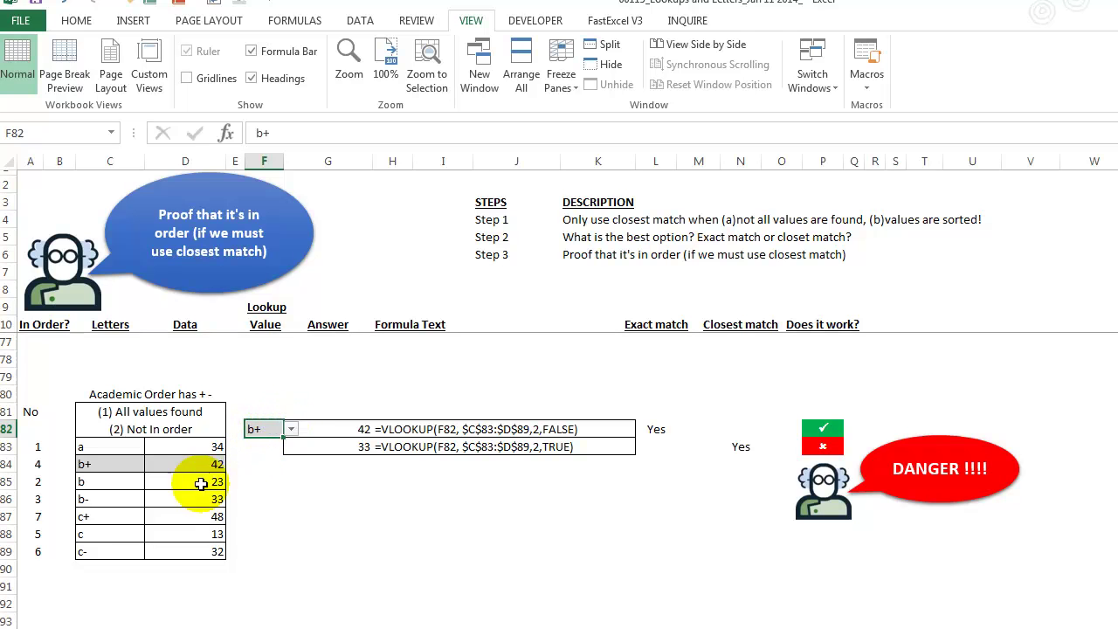
Step: Compare the exact-match formula in G82 and closest-match formula in G83 with the b+ data value in D84
click(336, 432)
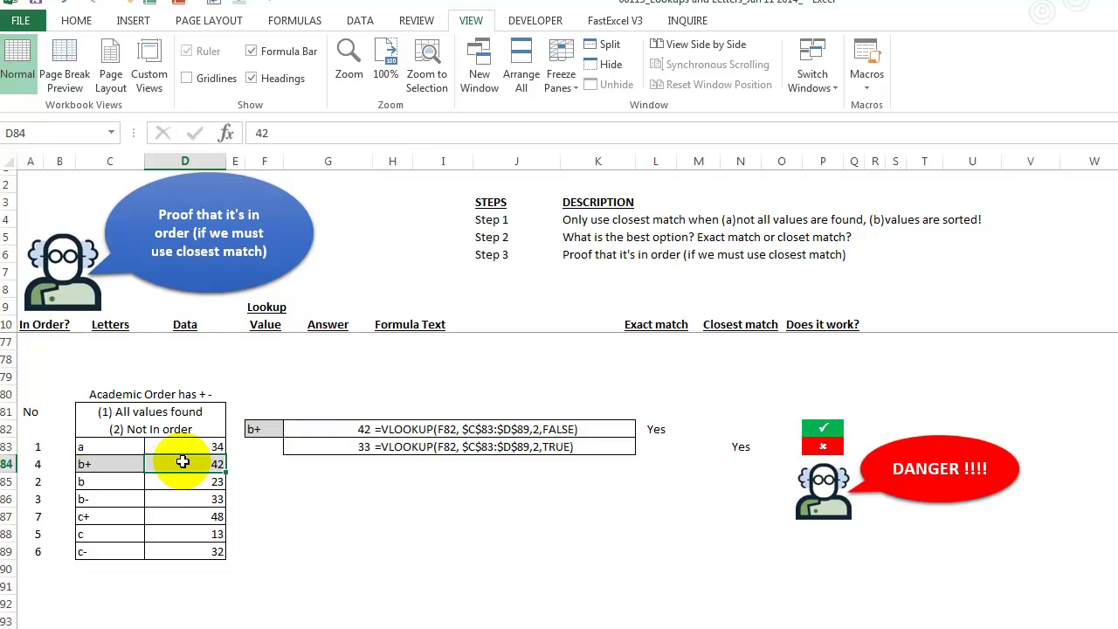
click(316, 444)
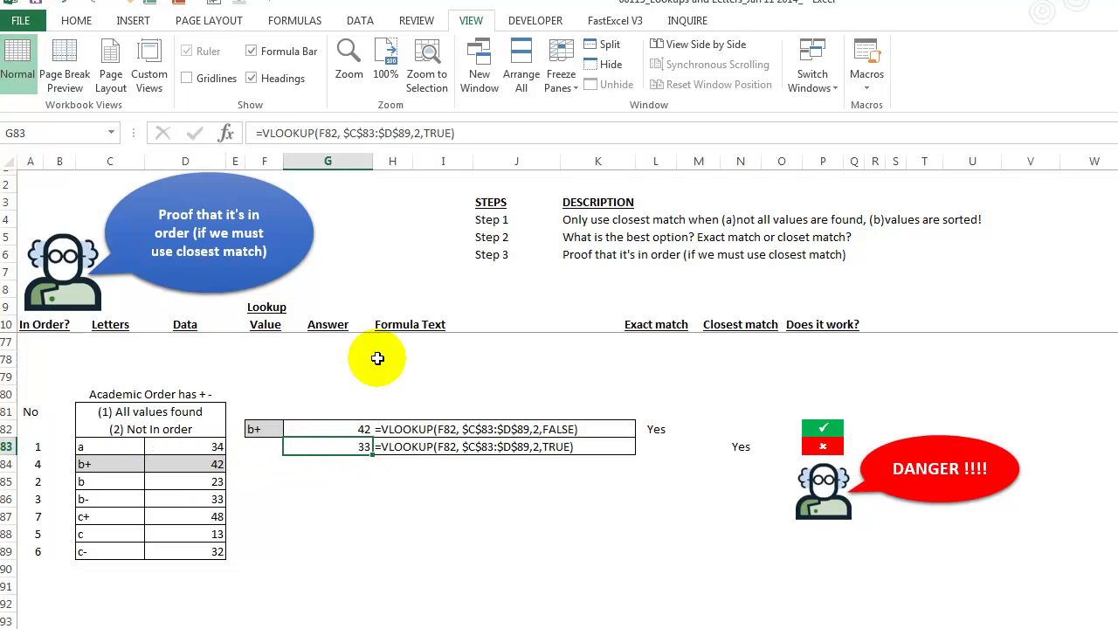
click(334, 134)
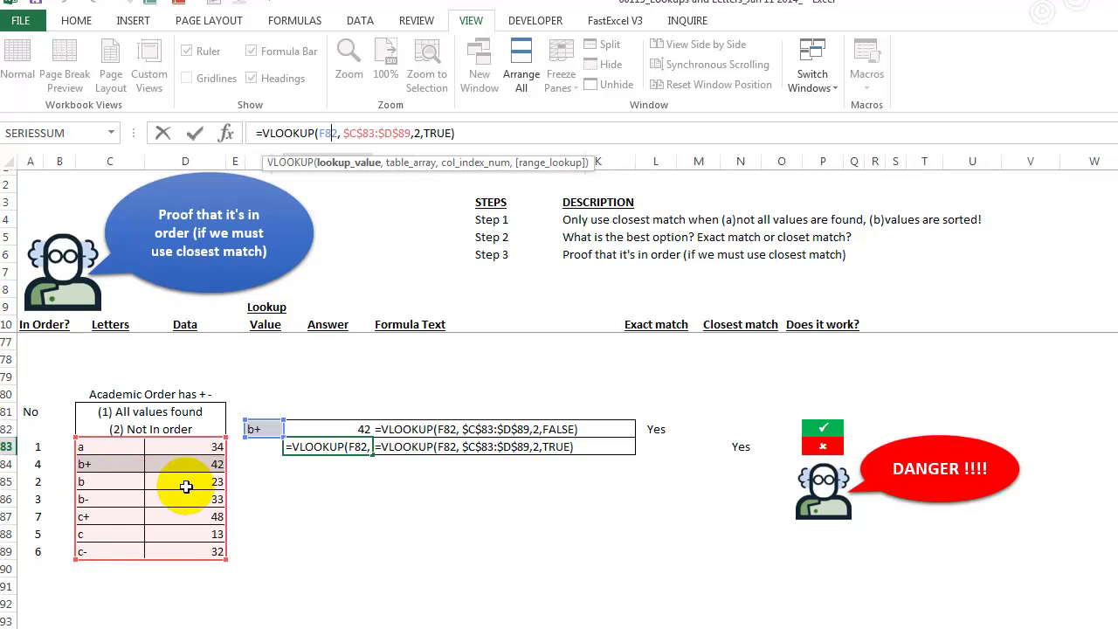
key(Escape)
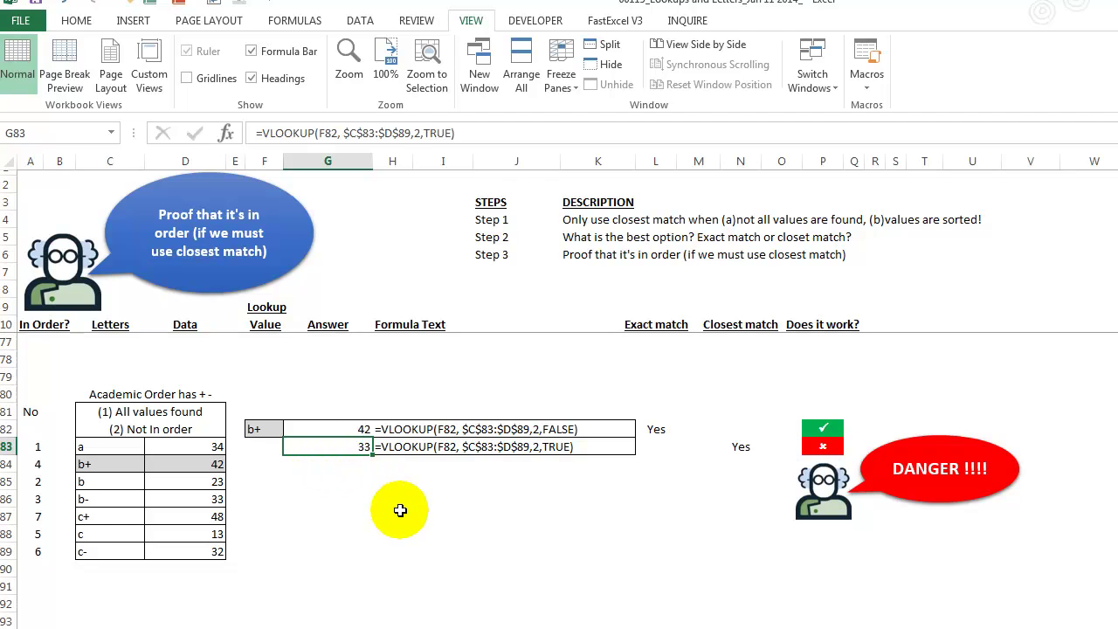
click(359, 430)
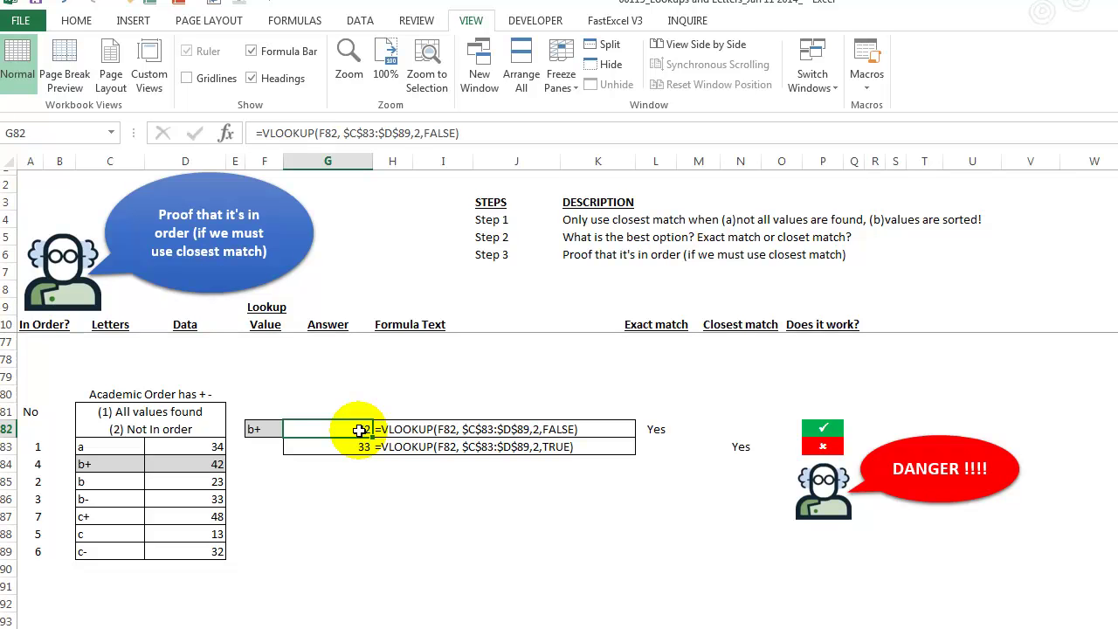
Step: Examine the heading and the letters C109:C115 of the academic grades table where all values are found and in order
scroll(359, 430, down, 8)
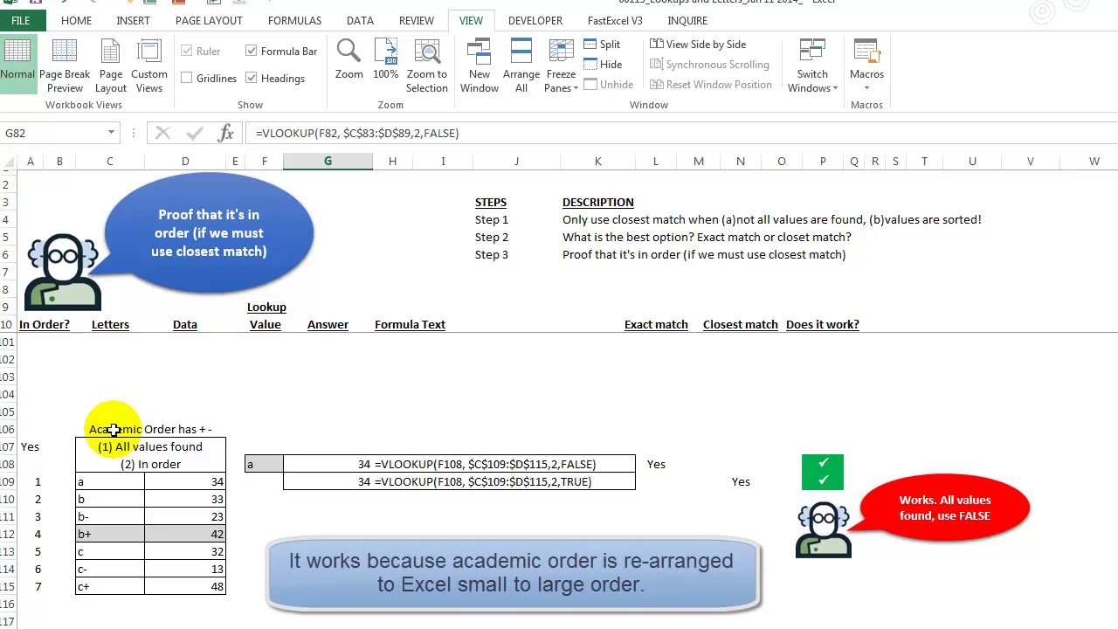
click(146, 453)
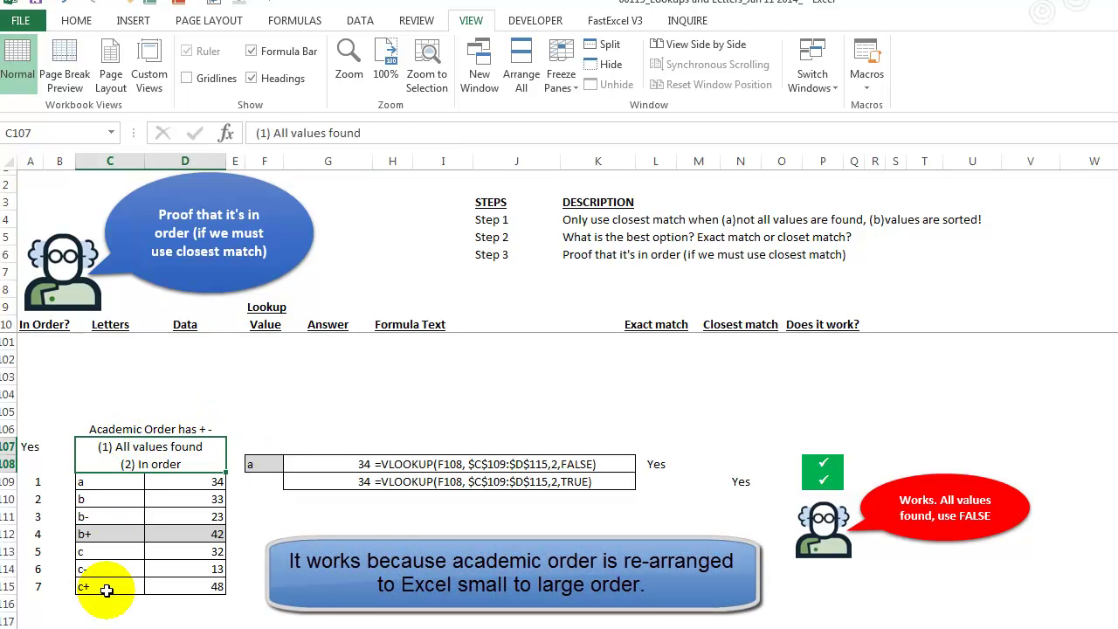
drag(110, 484, 111, 588)
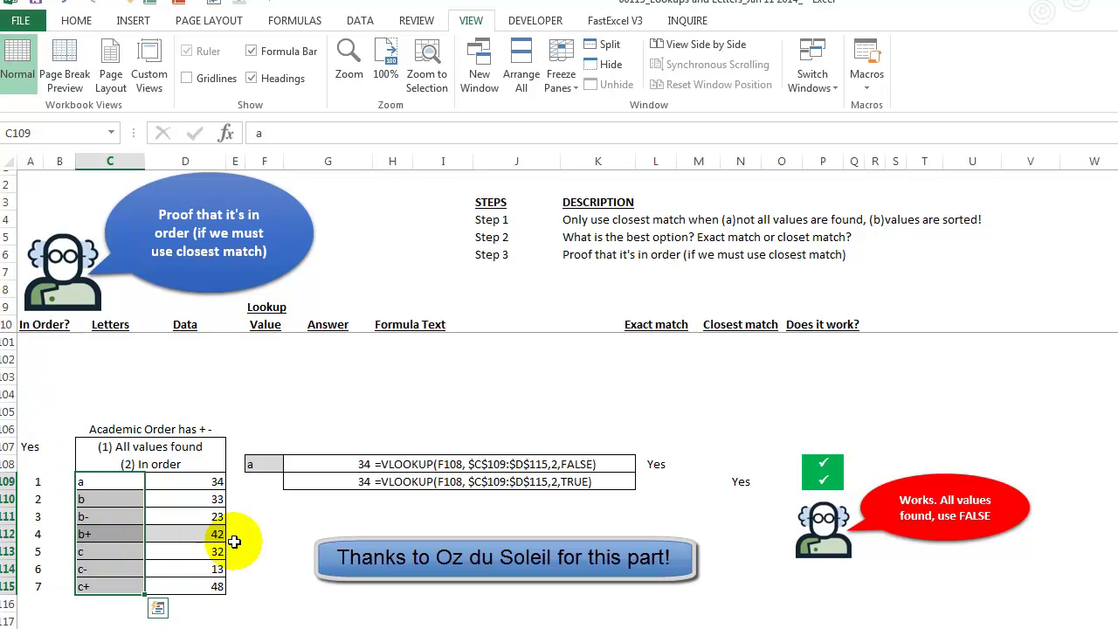
Step: Inspect the grade choices in F108 and the FALSE and TRUE VLOOKUP answers in G108 and G109 for grade a
click(269, 464)
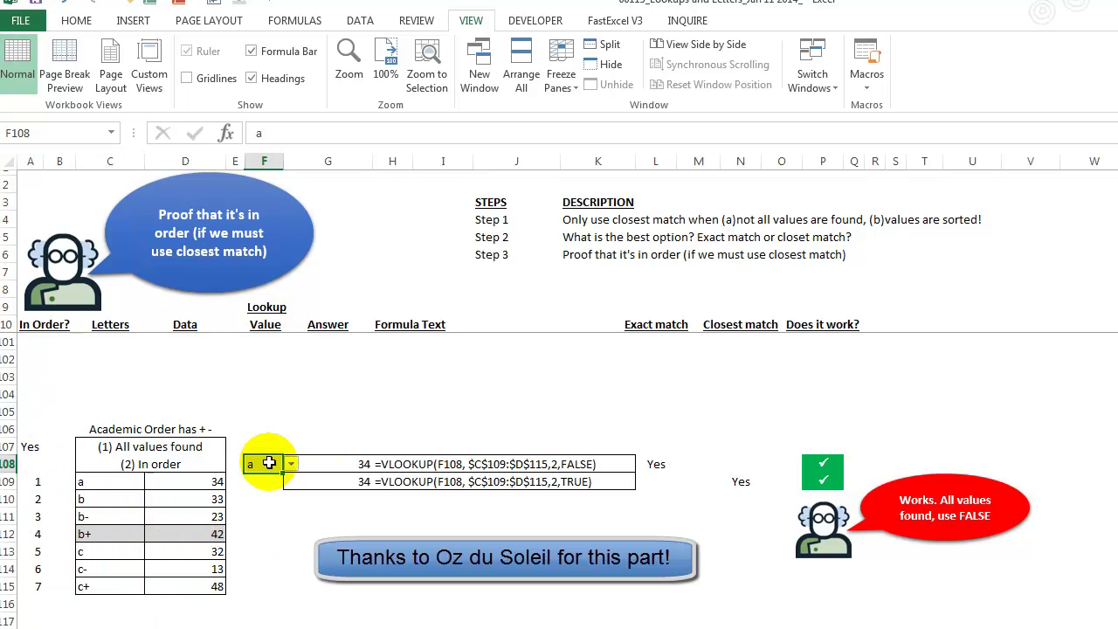
click(319, 464)
click(268, 464)
click(291, 464)
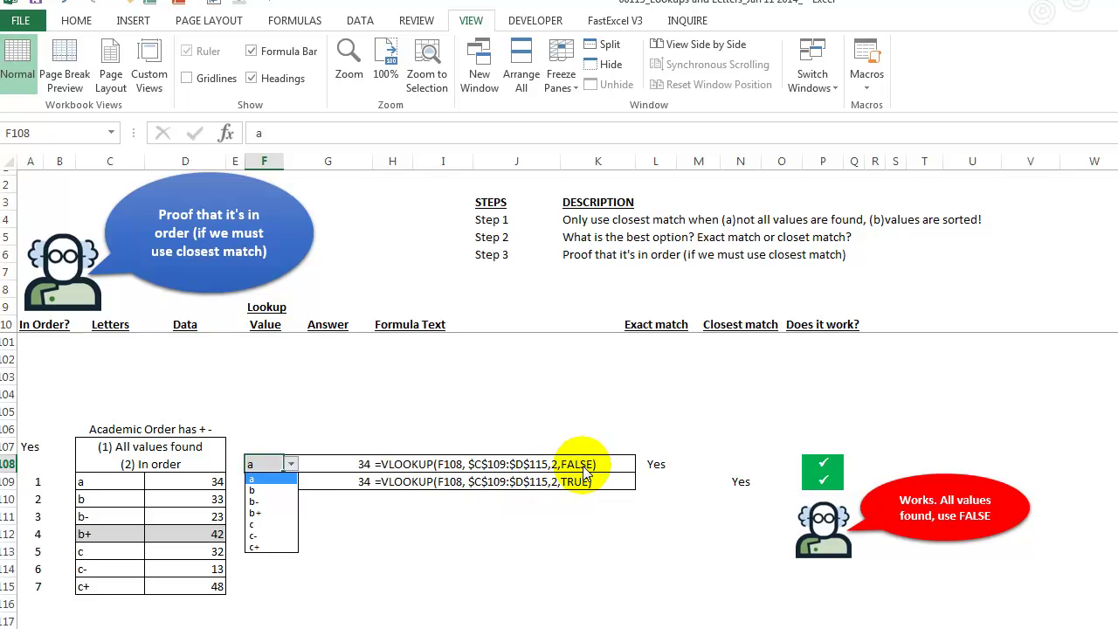
click(291, 466)
click(289, 480)
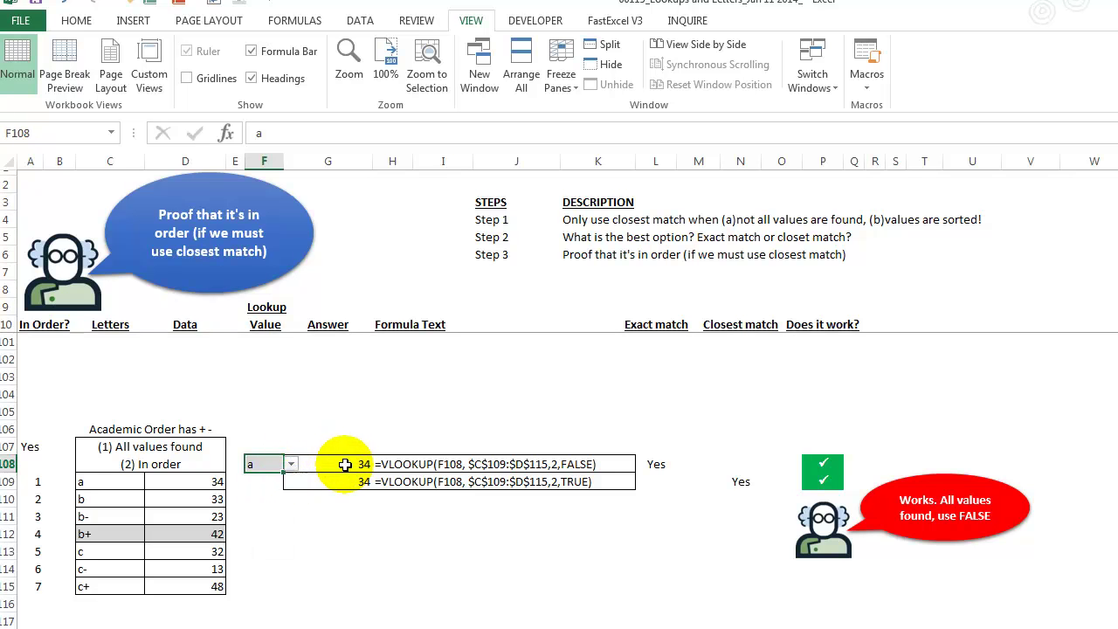
click(352, 479)
click(358, 464)
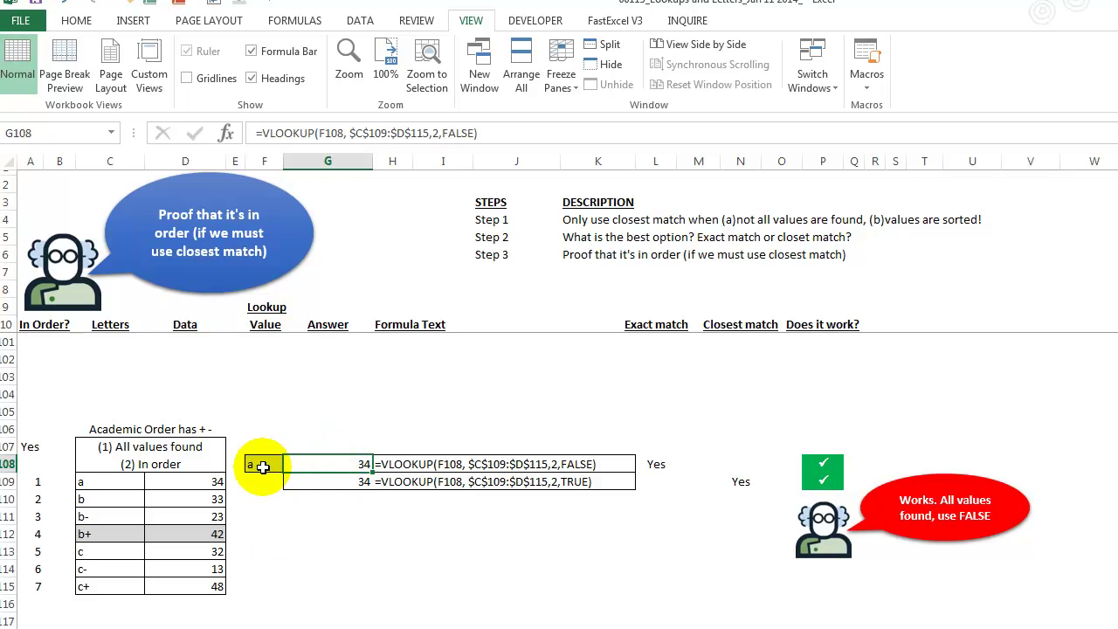
Step: Test the sorted academic grades table by setting the lookup value in F108 to b, b-, b+, c, c- and c+ in turn
click(290, 467)
click(289, 468)
click(263, 488)
click(289, 466)
click(268, 501)
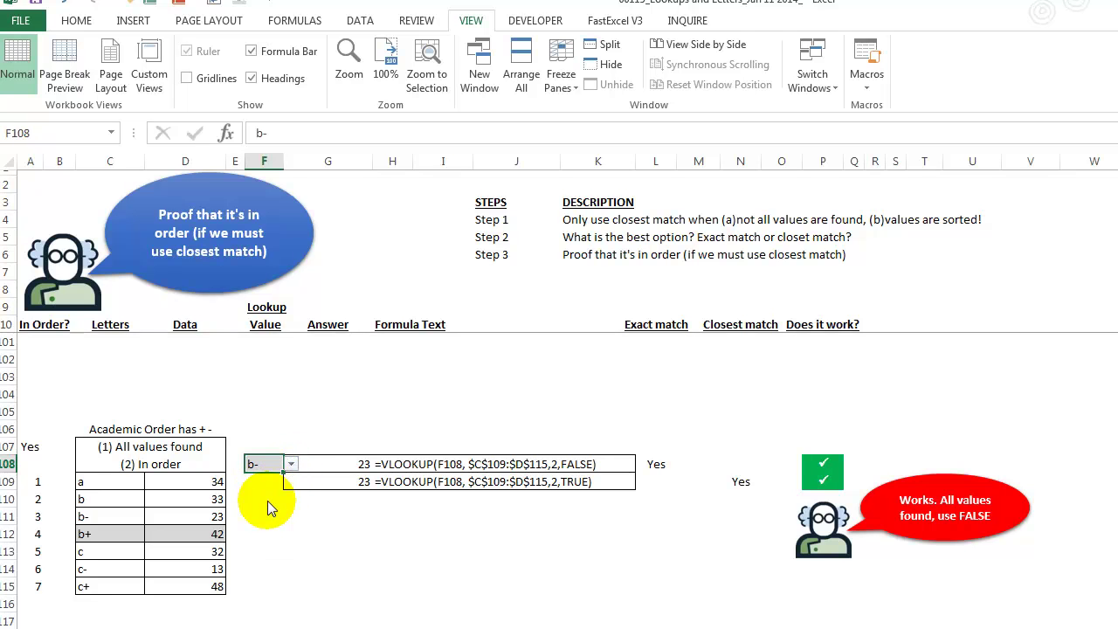
click(271, 513)
click(291, 464)
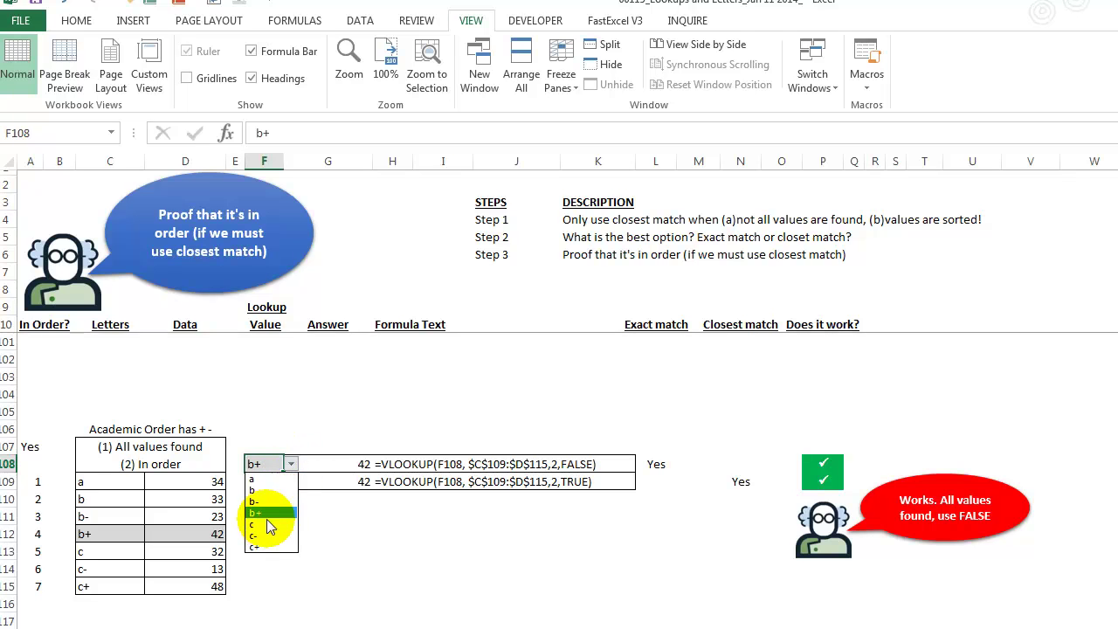
click(268, 524)
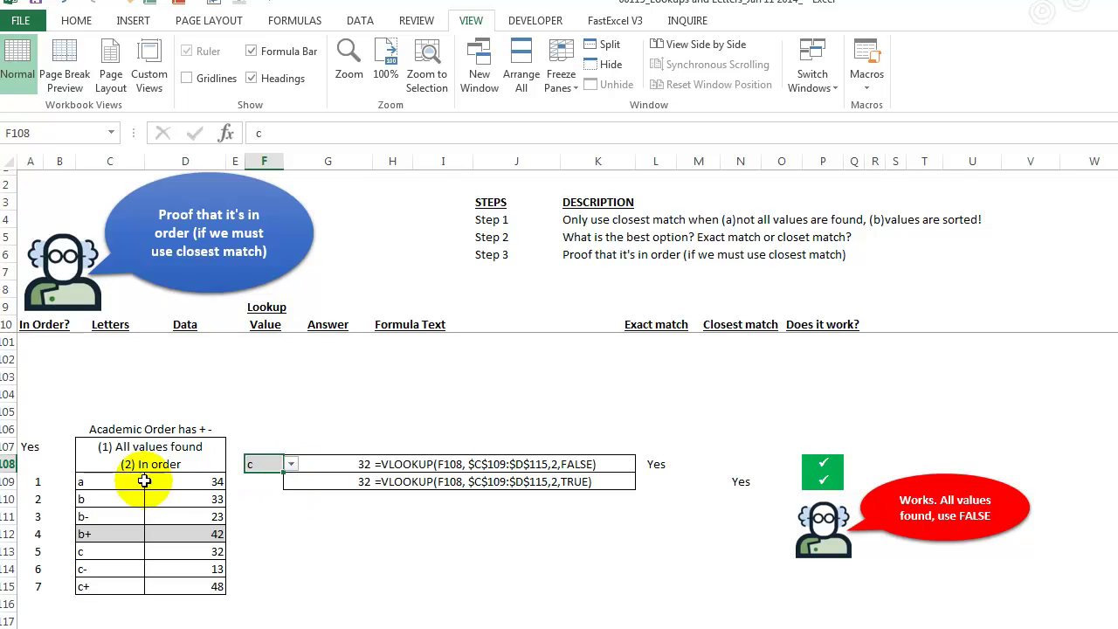
click(290, 463)
click(267, 527)
click(292, 464)
click(277, 536)
click(291, 464)
click(286, 544)
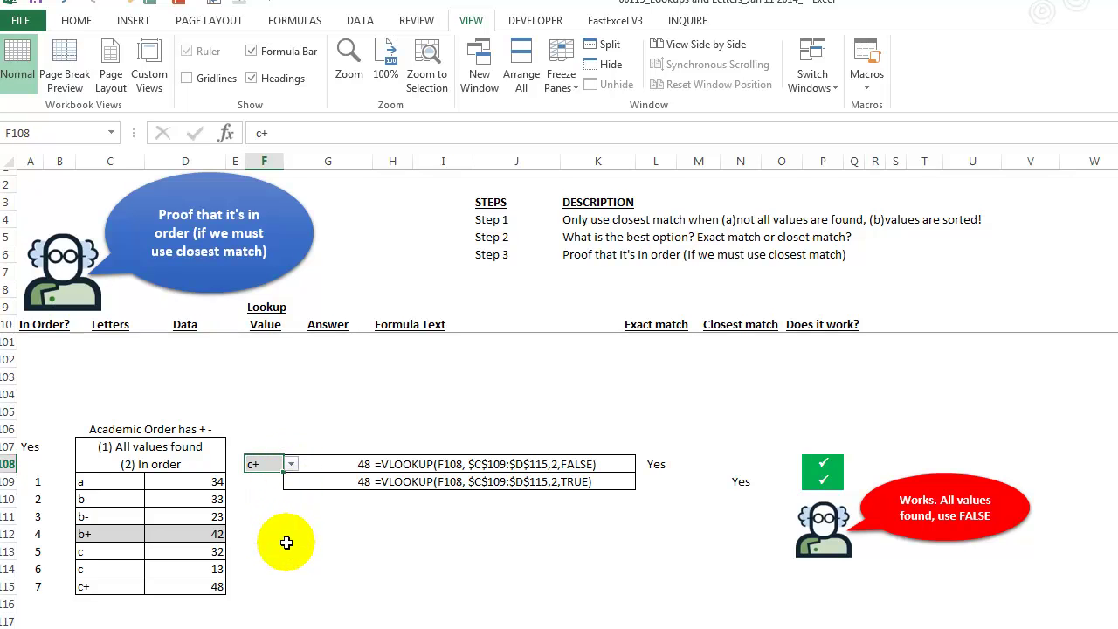
Step: Review the grade choices in F108, the formulas in G108 and H108, and the lookup table C109:D115
click(291, 464)
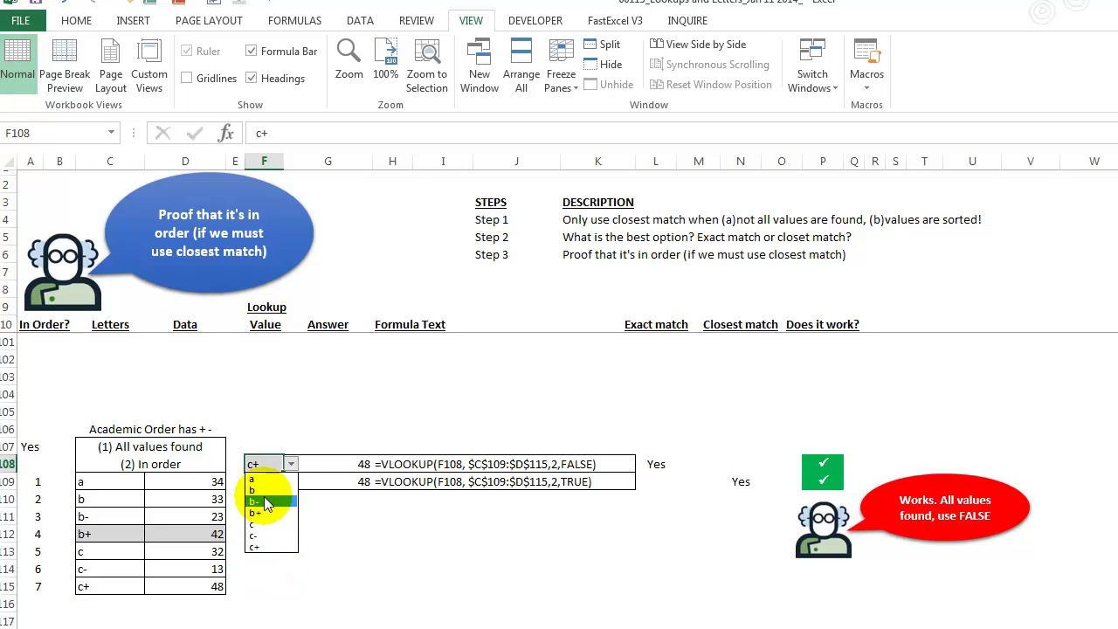
click(332, 466)
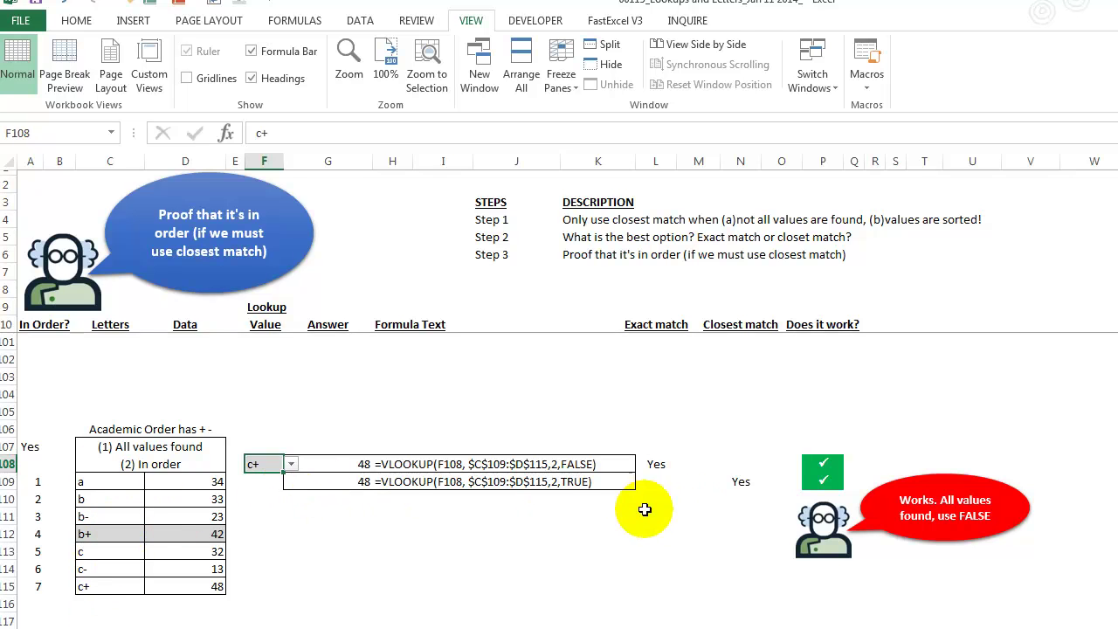
click(358, 464)
click(393, 465)
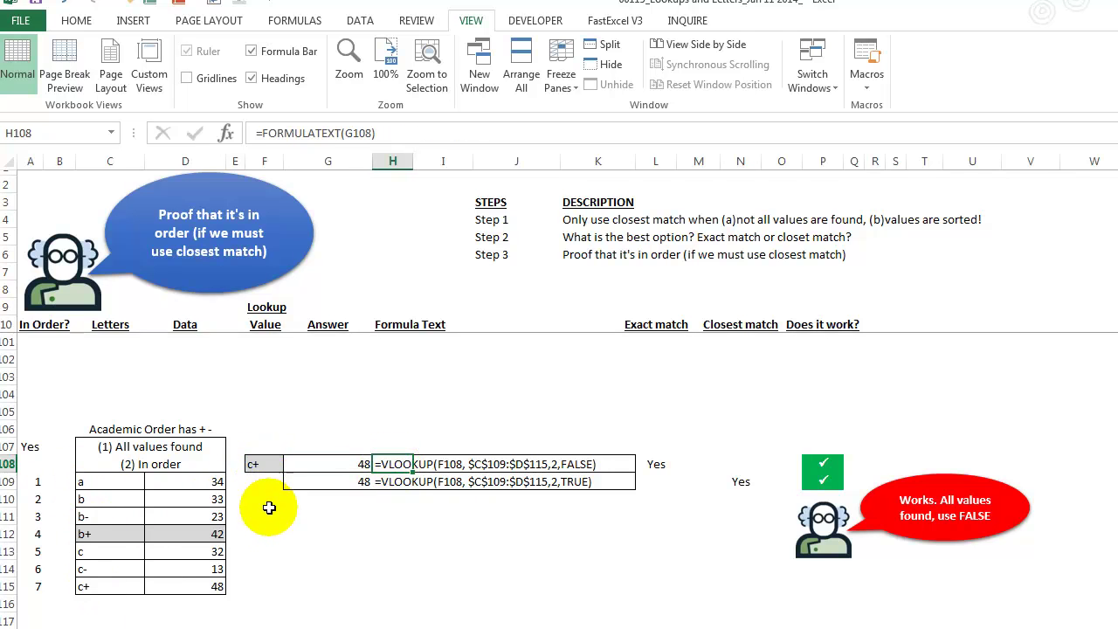
drag(87, 482, 167, 593)
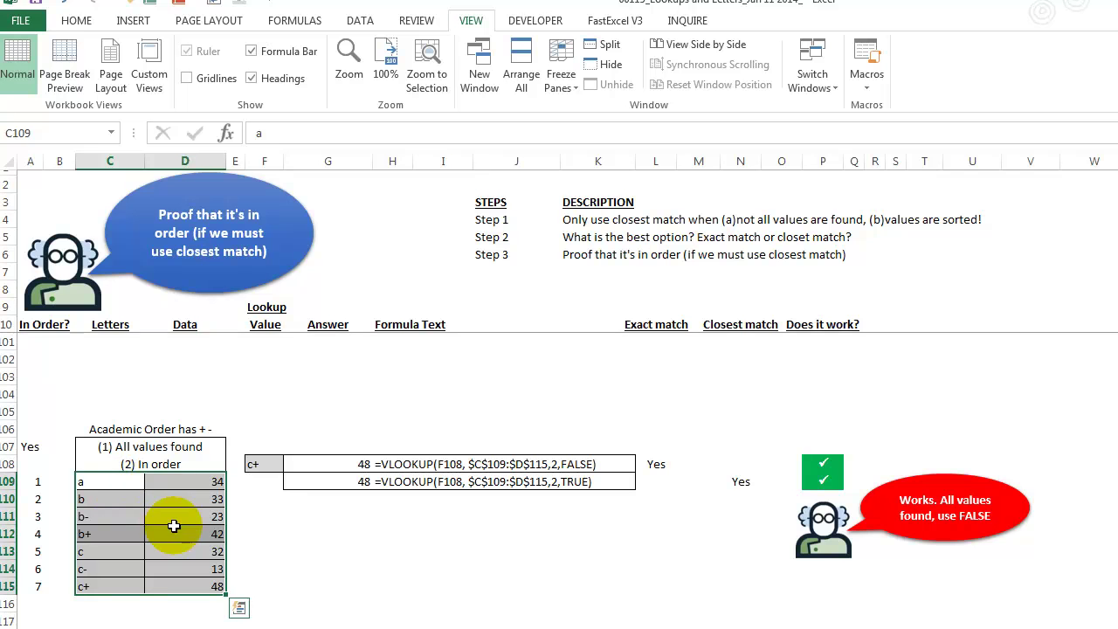
click(400, 549)
Step: Set the lookup value in F134 to b in the sorted table with missing values and check the FALSE VLOOKUP in G134
scroll(399, 549, down, 7)
scroll(399, 552, down, 2)
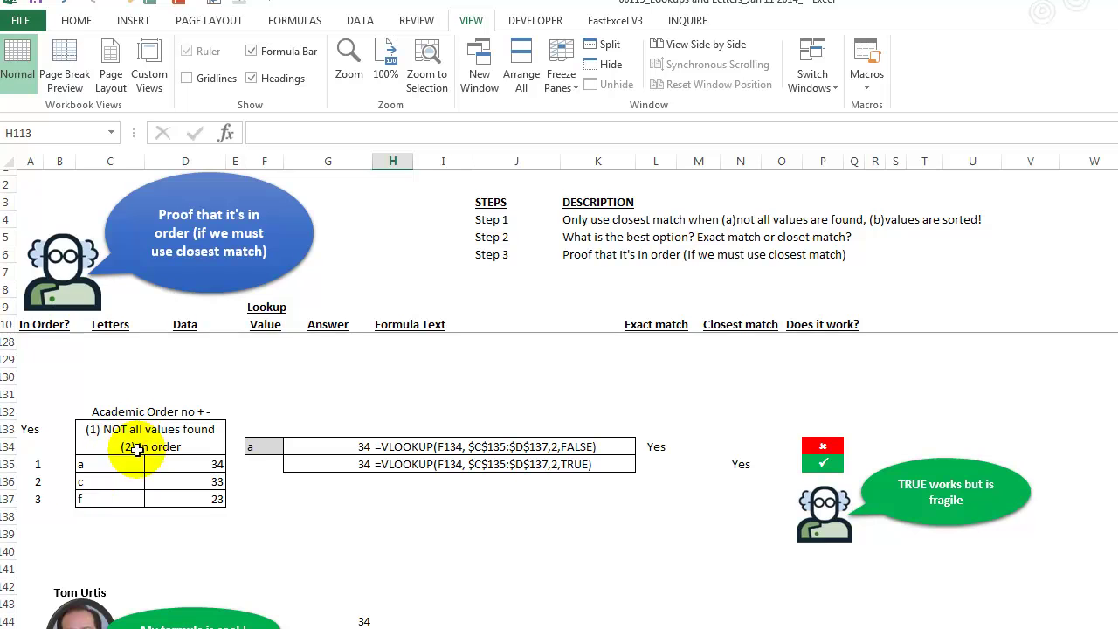
click(272, 448)
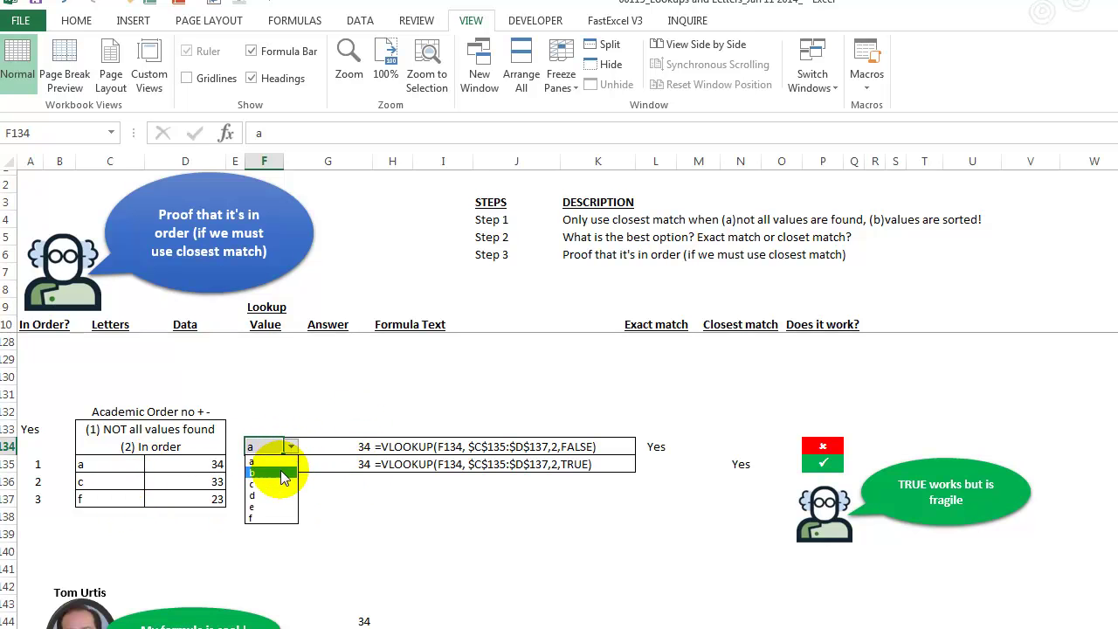
text(b)
key(ctrl+Return)
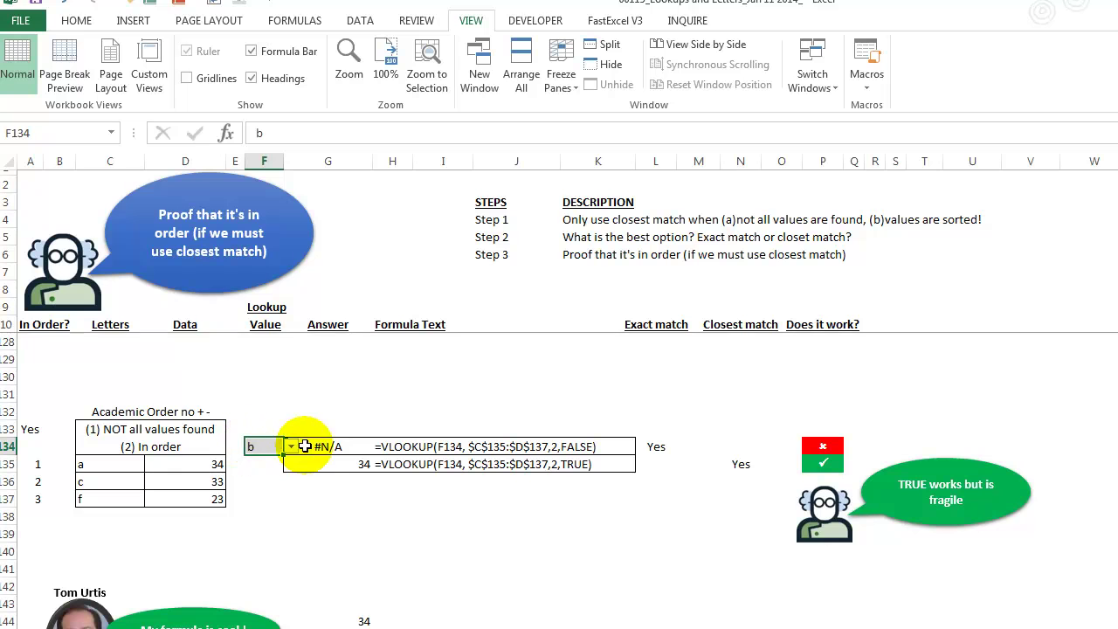
click(336, 447)
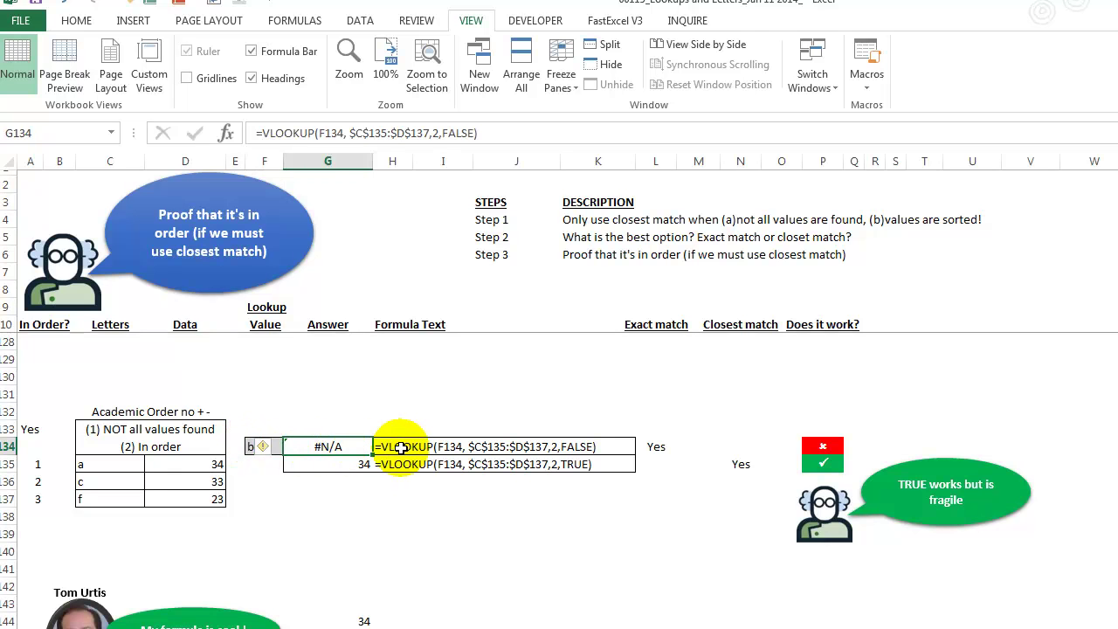
Step: Set the lookup value in F134 to d and examine which letters C135:C137 contain
click(262, 447)
click(292, 448)
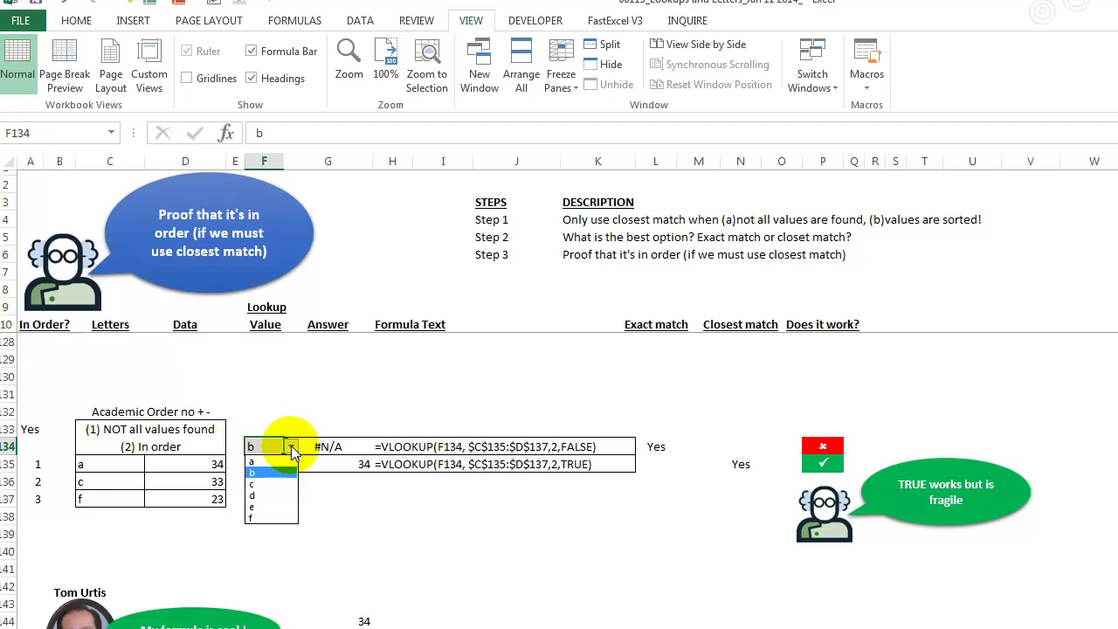
click(274, 498)
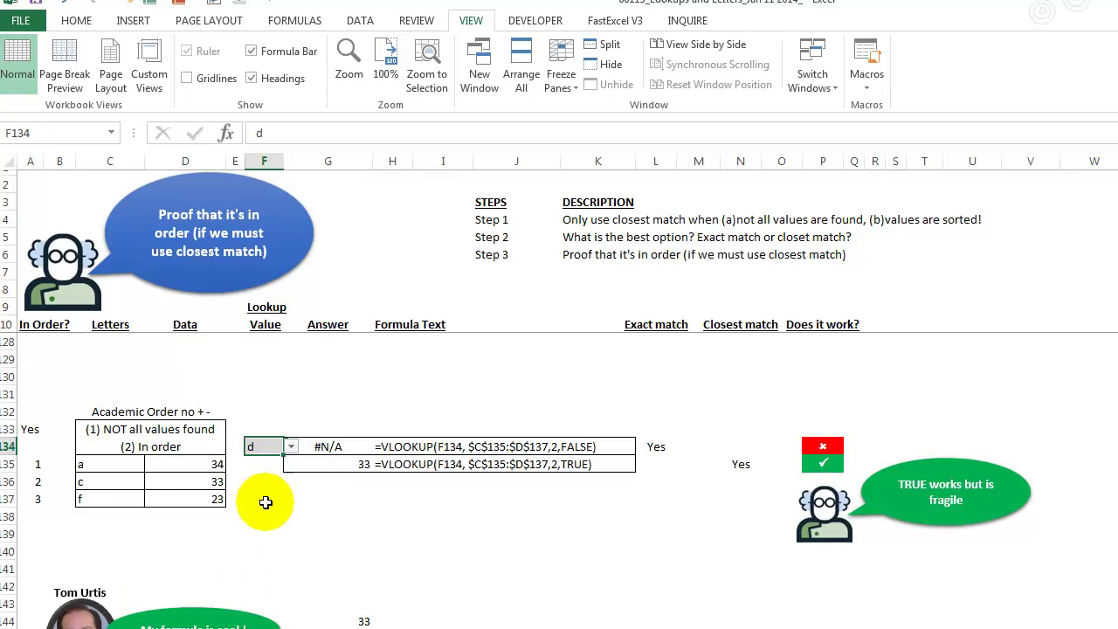
click(291, 448)
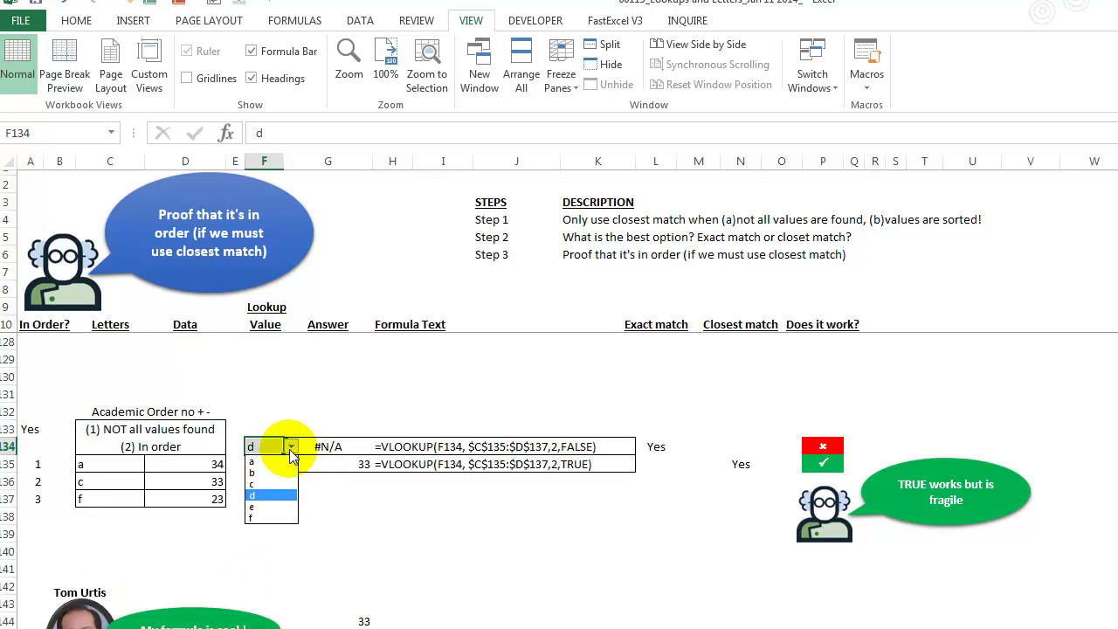
click(291, 447)
click(88, 465)
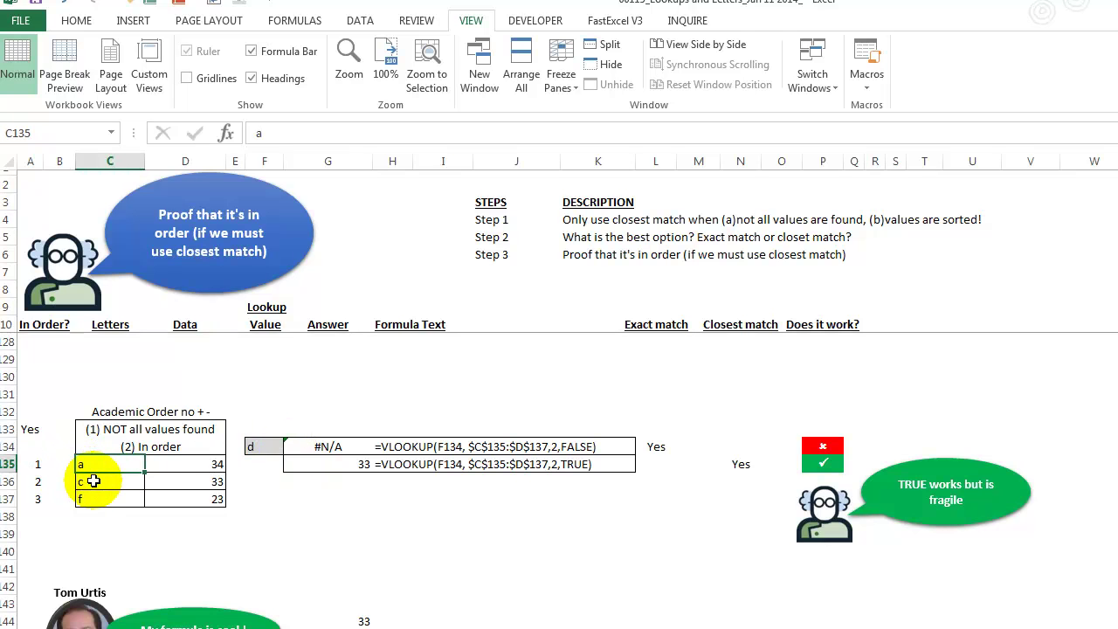
shift+click(94, 482)
drag(95, 482, 96, 501)
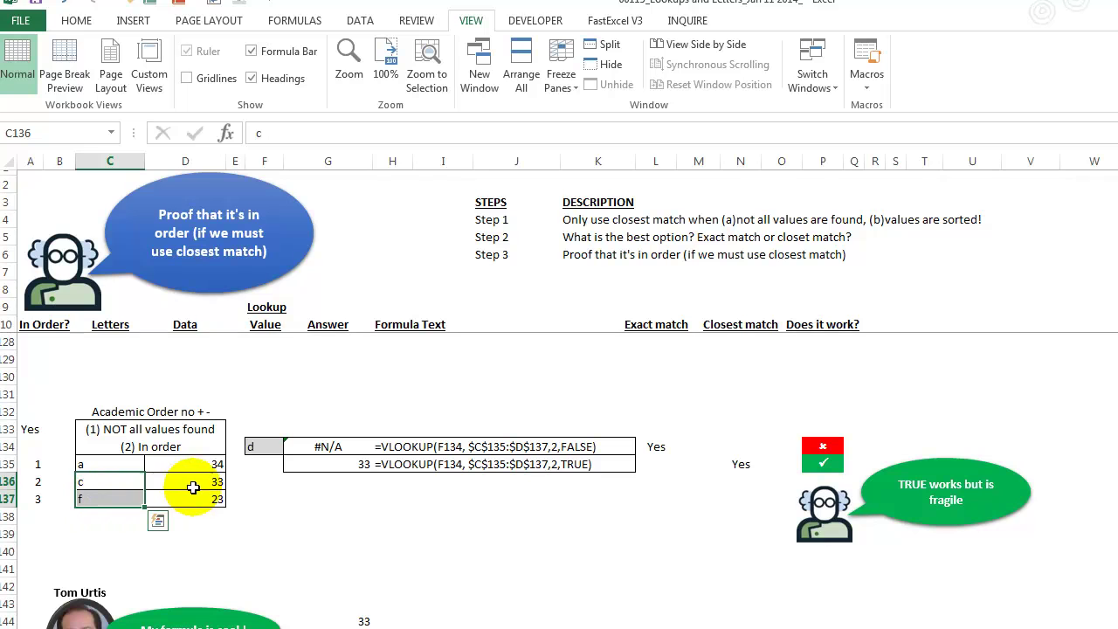
Step: Set the lookup value in F134 to e and f in turn
click(265, 447)
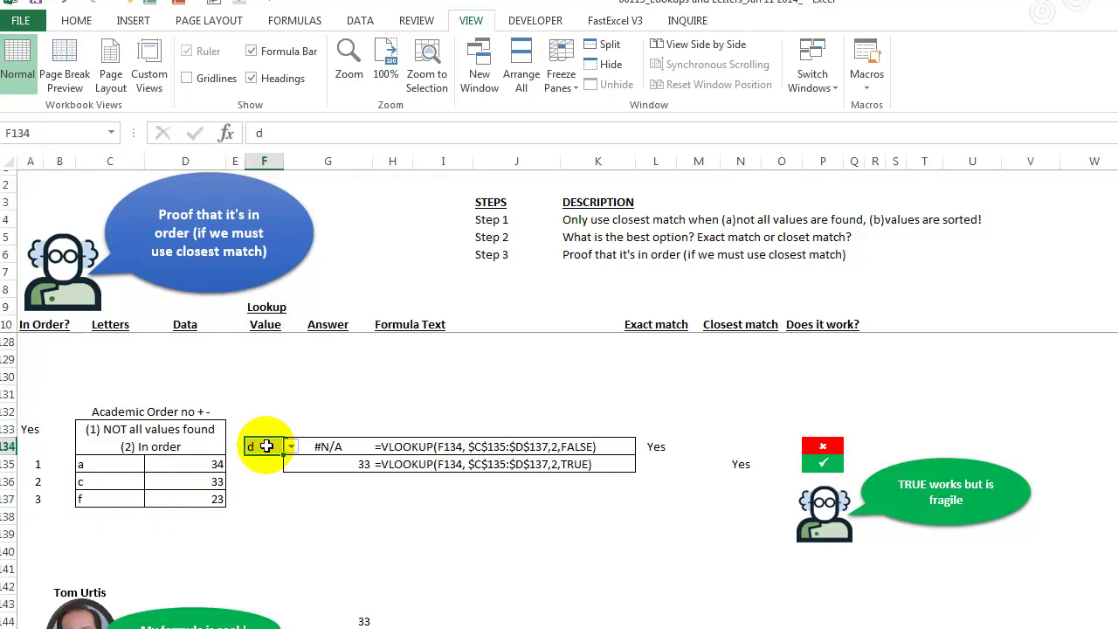
click(291, 447)
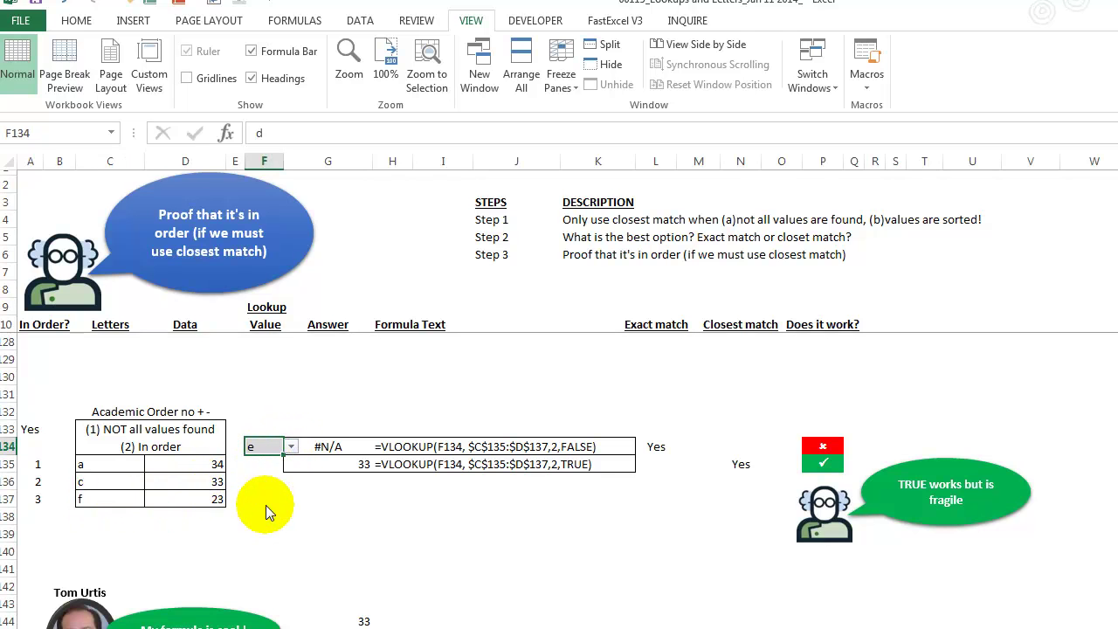
click(291, 447)
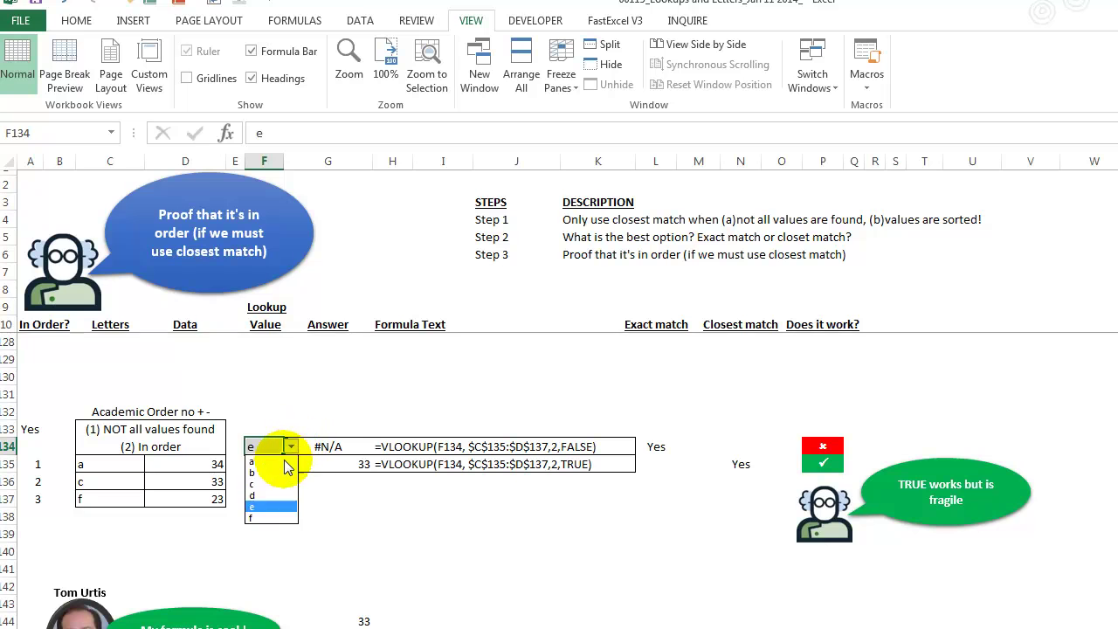
click(271, 519)
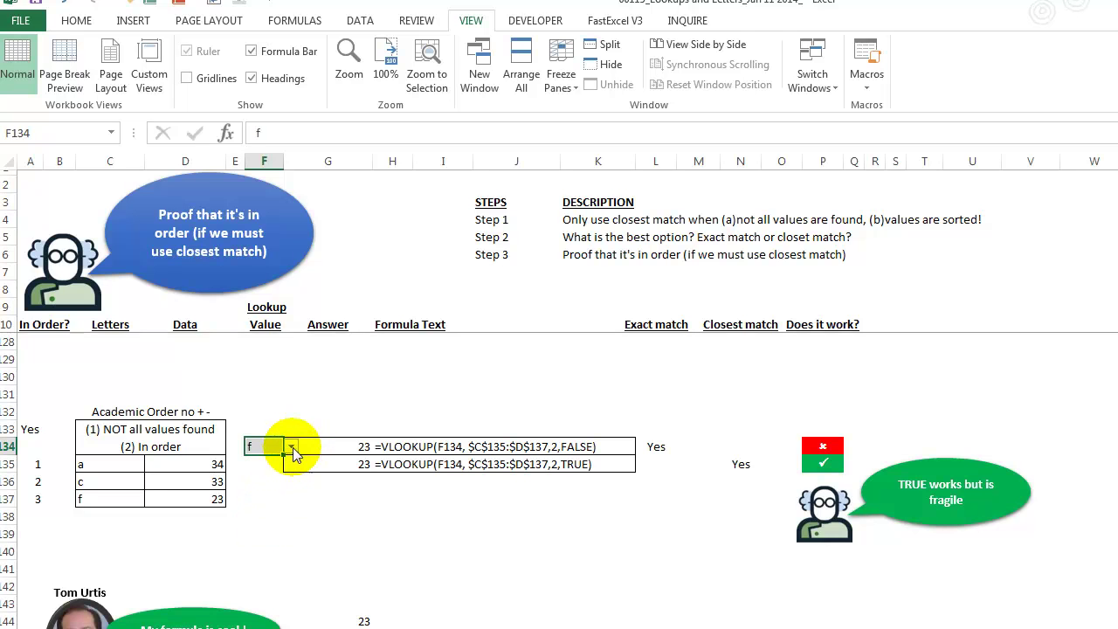
Step: Check the last table row at C137 and set the lookup value in F134 to d
click(108, 497)
click(205, 500)
click(91, 495)
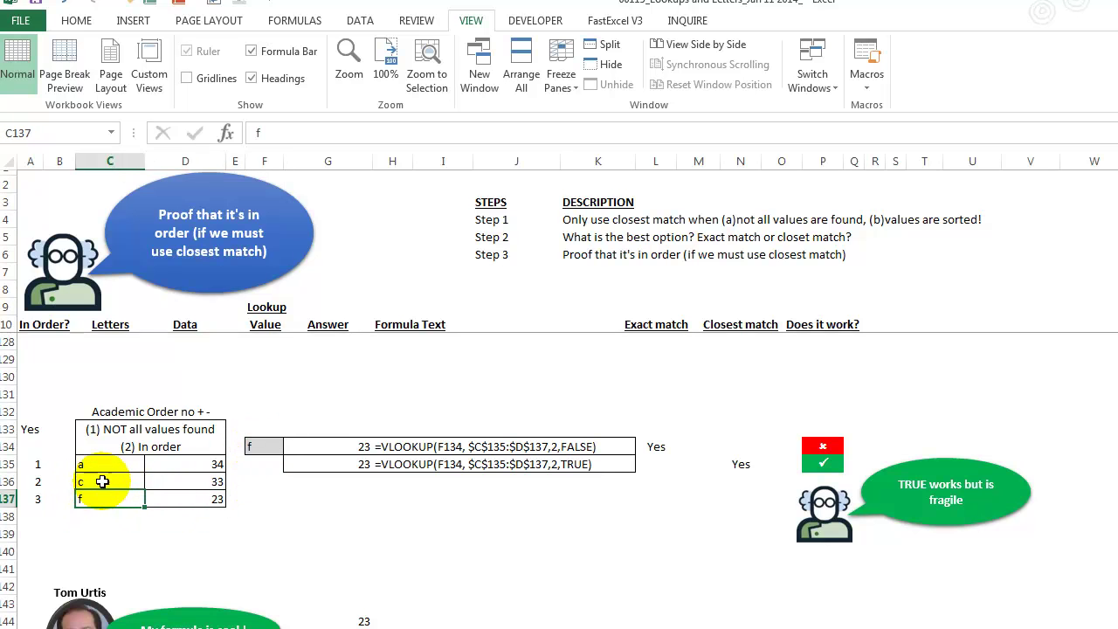
click(262, 447)
click(292, 448)
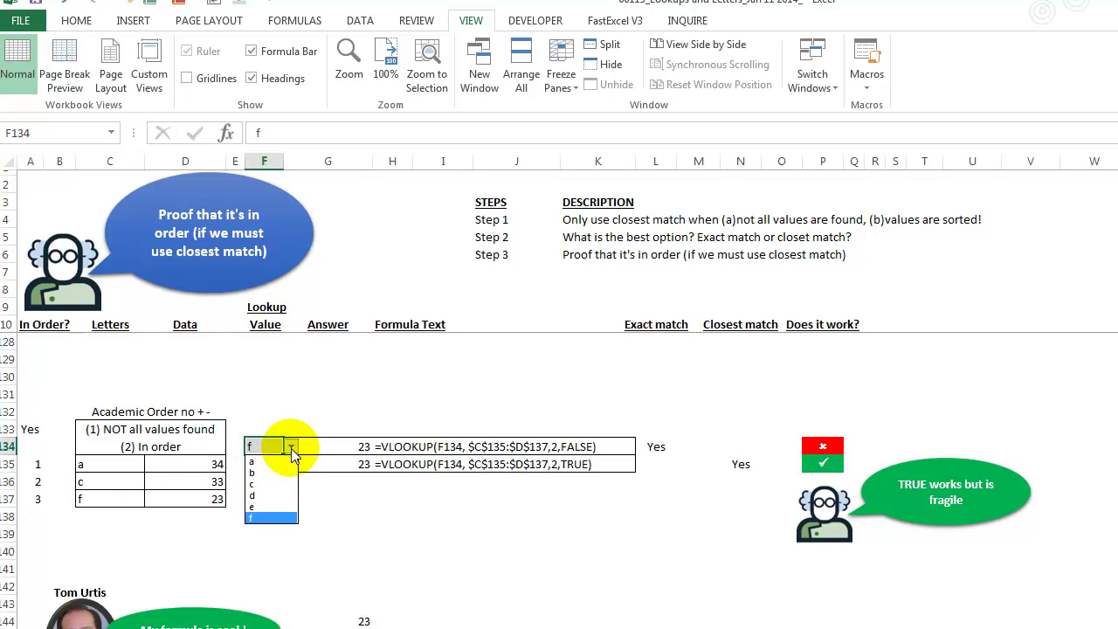
click(292, 447)
click(274, 494)
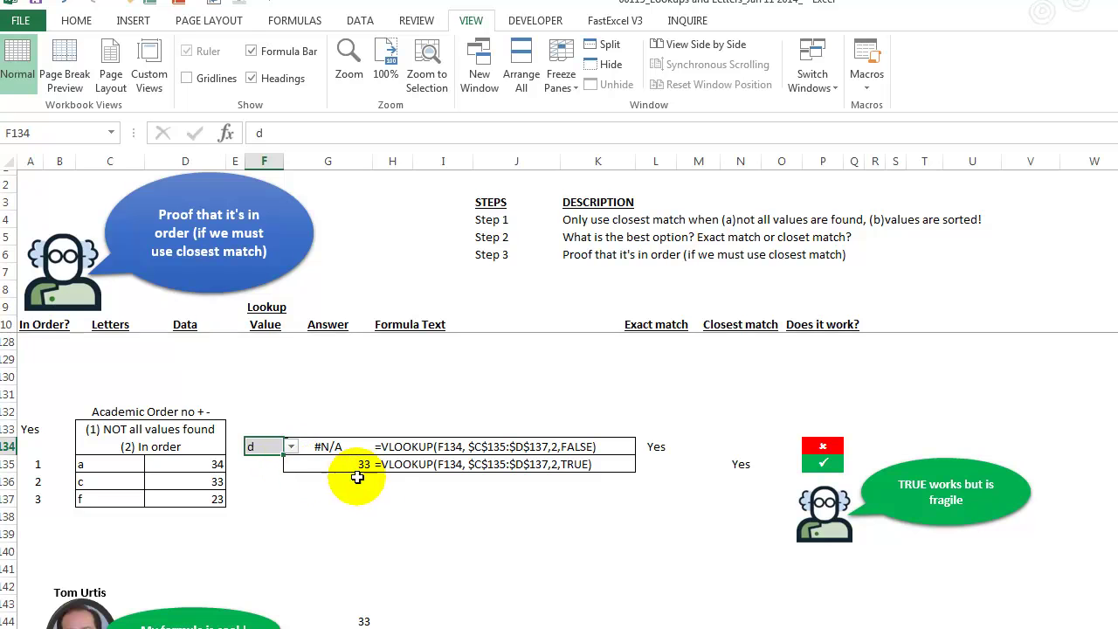
Step: Set the lookup value in F134 to e and check the FALSE VLOOKUP in G134
click(262, 484)
click(293, 447)
click(269, 500)
click(293, 447)
click(267, 507)
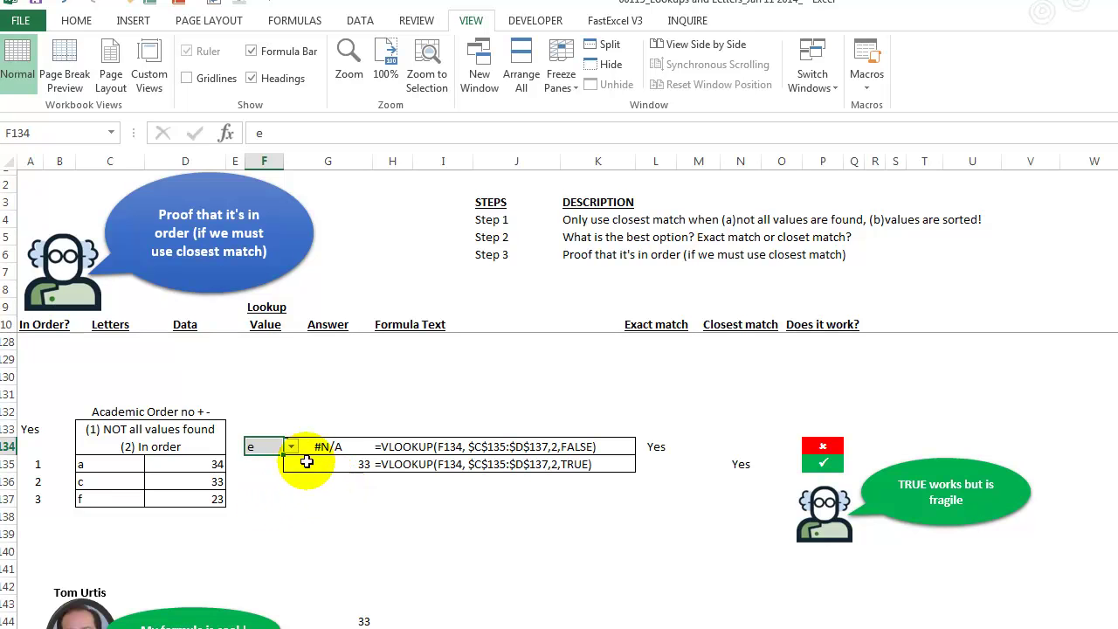
click(330, 446)
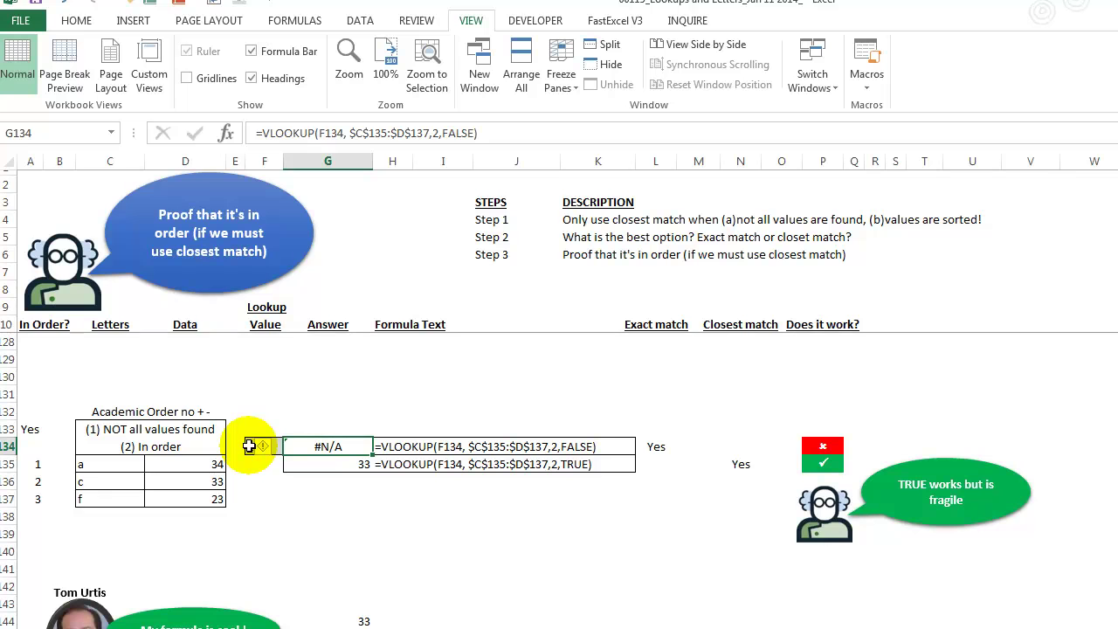
click(393, 511)
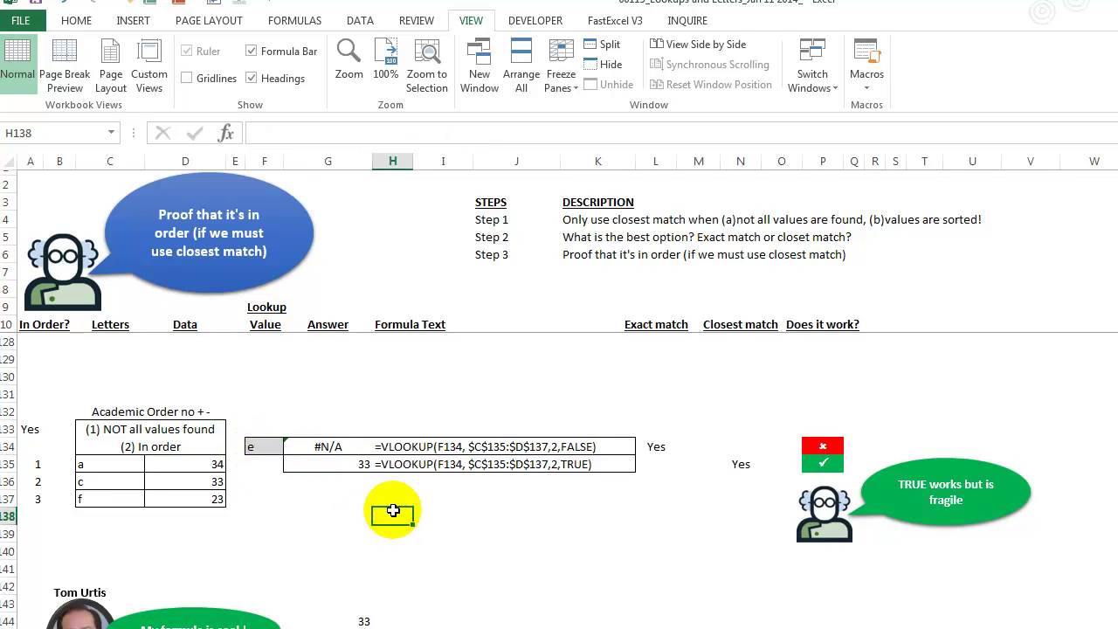
Step: Inspect the LOOKUP formula in G144 below the incomplete sorted table
scroll(393, 511, down, 3)
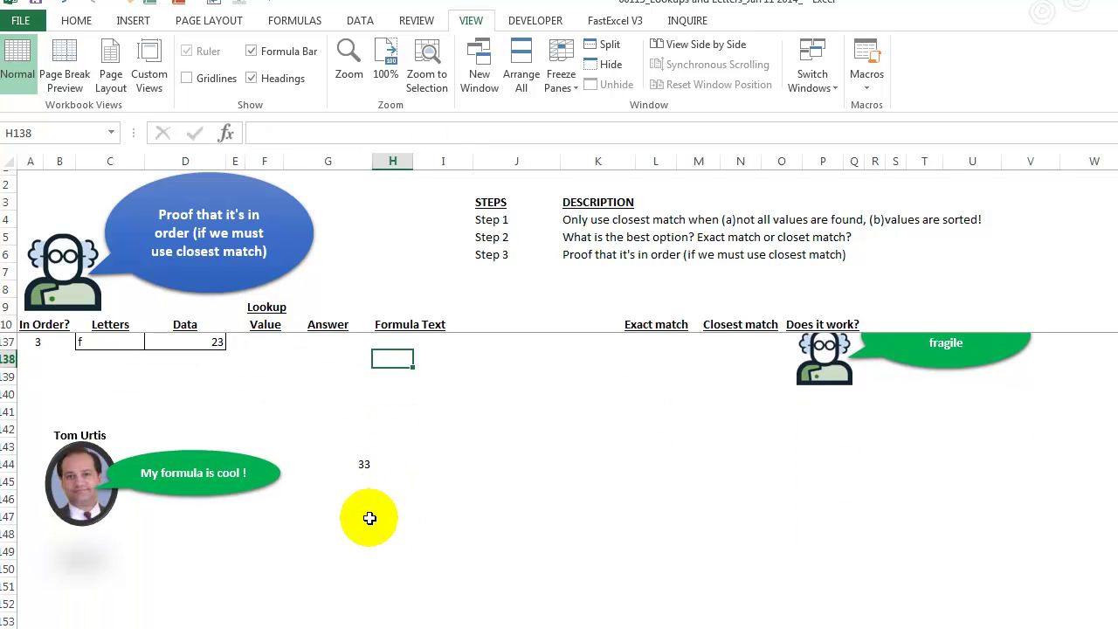
click(368, 464)
scroll(499, 524, up, 1)
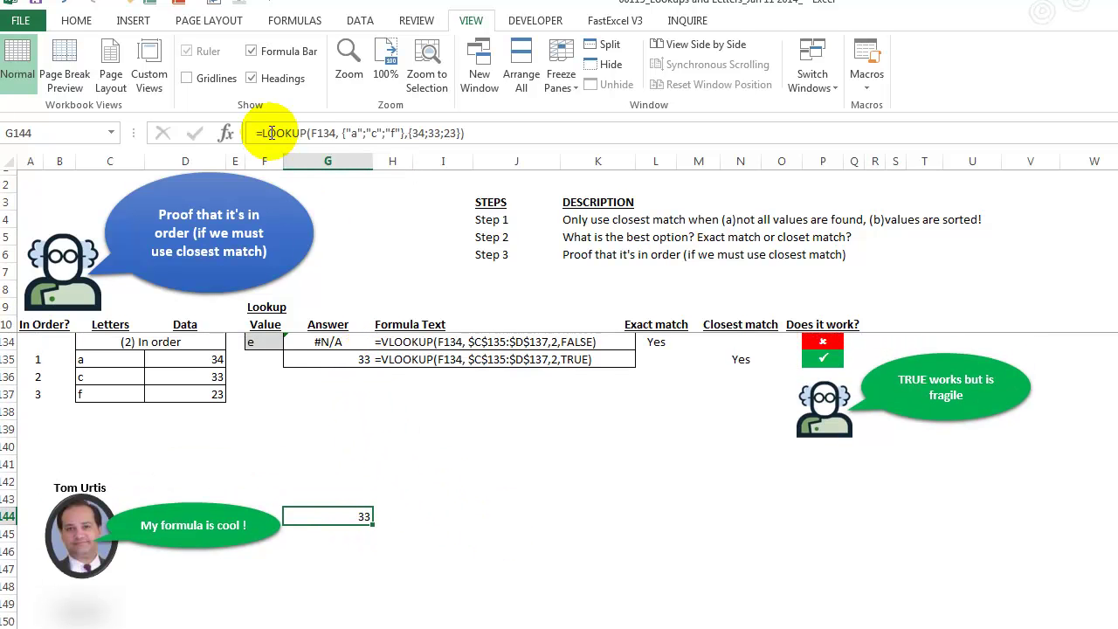
Step: Copy the closest-match formula =VLOOKUP(F134, $C$135:$D$137,2,TRUE) from G135 into G143
click(350, 358)
click(498, 133)
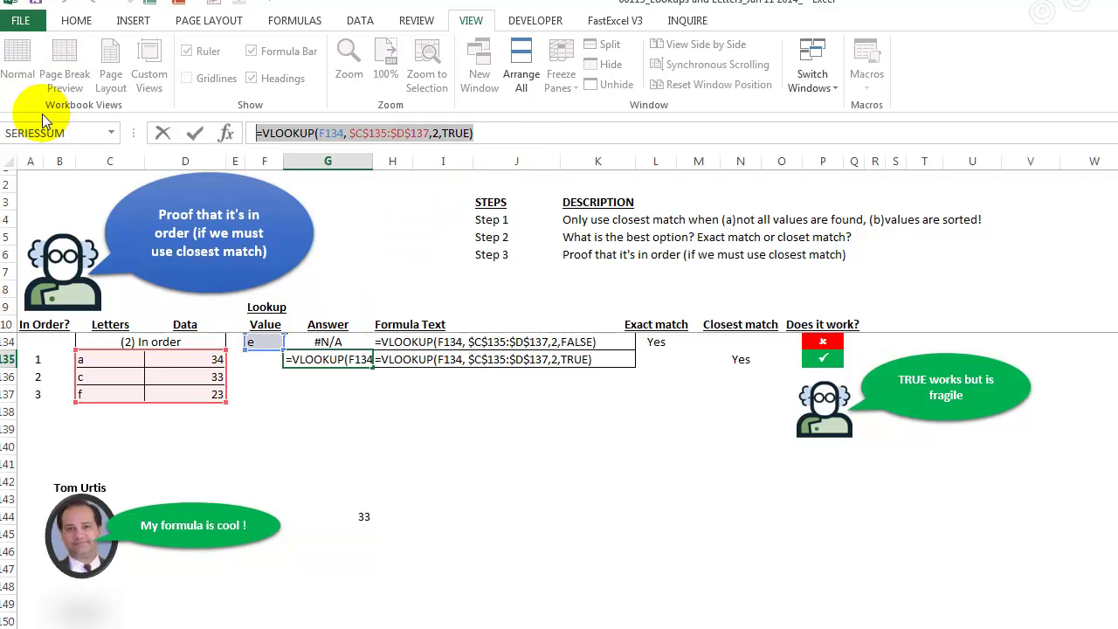
click(334, 494)
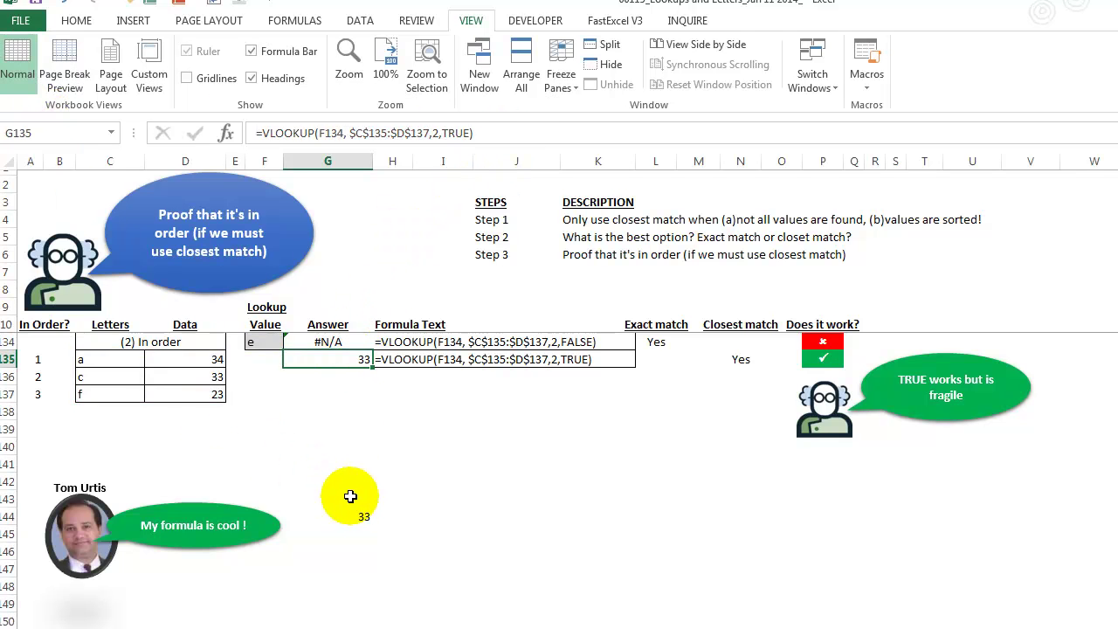
click(362, 134)
text(=VLOOKUP(F134, $C$135:$D$137,2,TRUE))
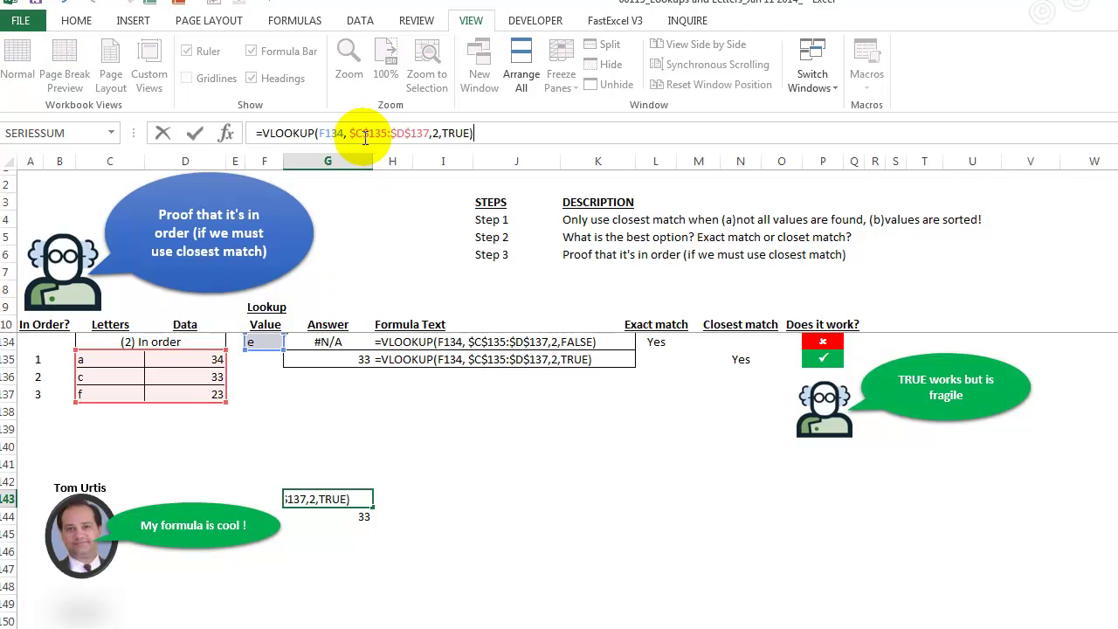
Step: Change the function in the G143 formula to LOOKUP and remove its column index and TRUE arguments
click(263, 133)
key(Delete)
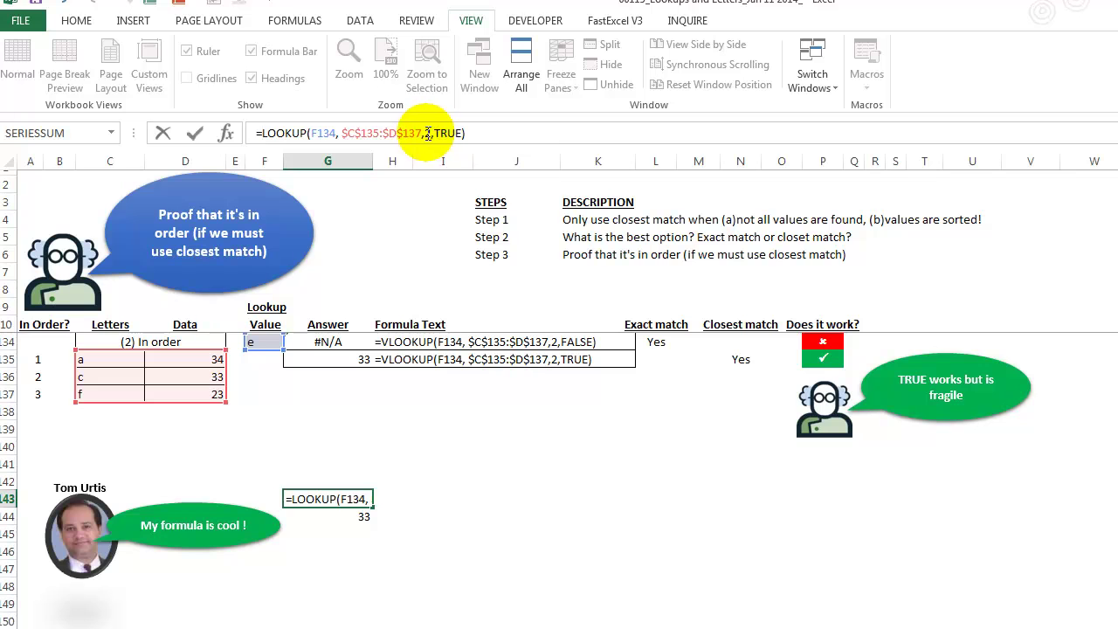
drag(426, 133, 520, 133)
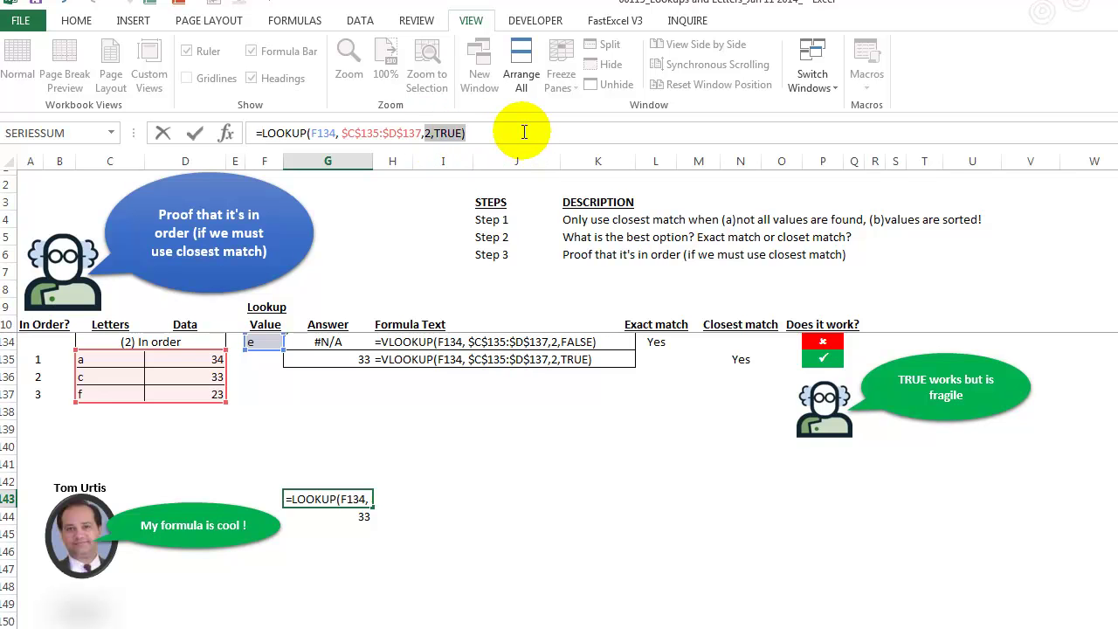
key(BackSpace)
key(BackSpace)
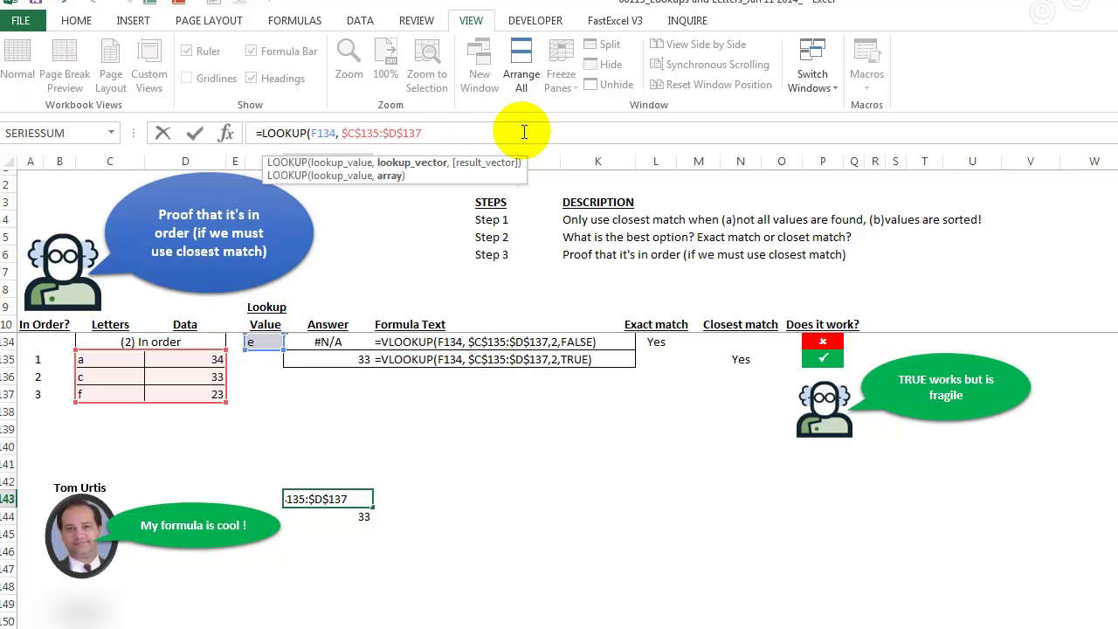
Step: Copy the range reference in the G143 formula and narrow the lookup vector to $C$135:$C$137
drag(341, 133, 422, 133)
key(ctrl+c)
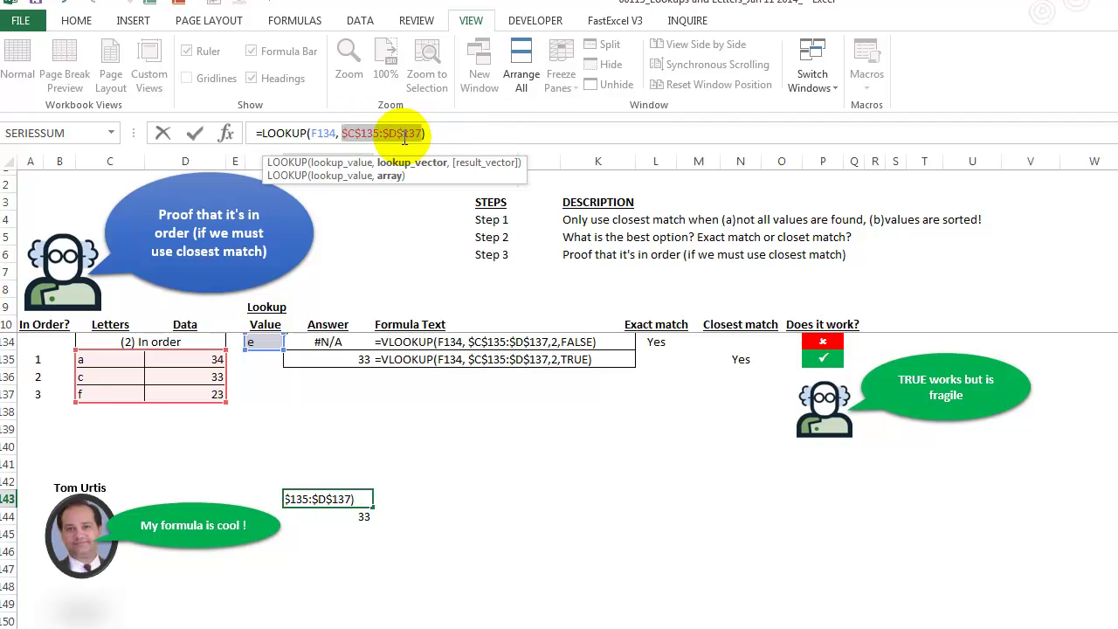
click(389, 132)
key(Delete)
text(c)
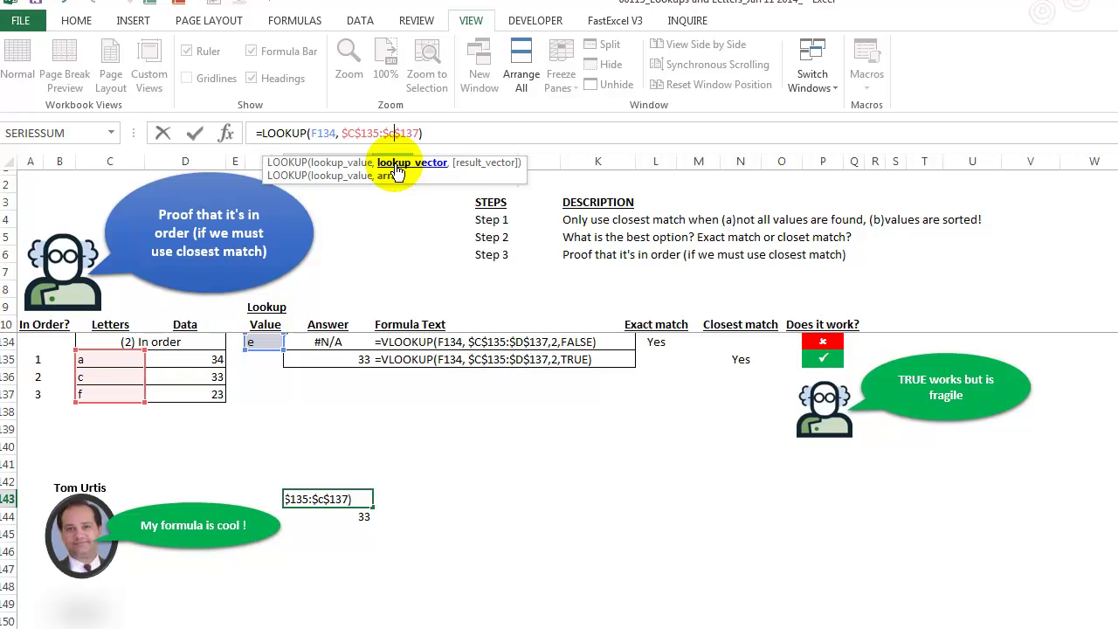
Step: Add $D$135:$D$137 as the result vector of the LOOKUP in G143 and enter the formula
click(434, 142)
text(,)
key(ctrl+v)
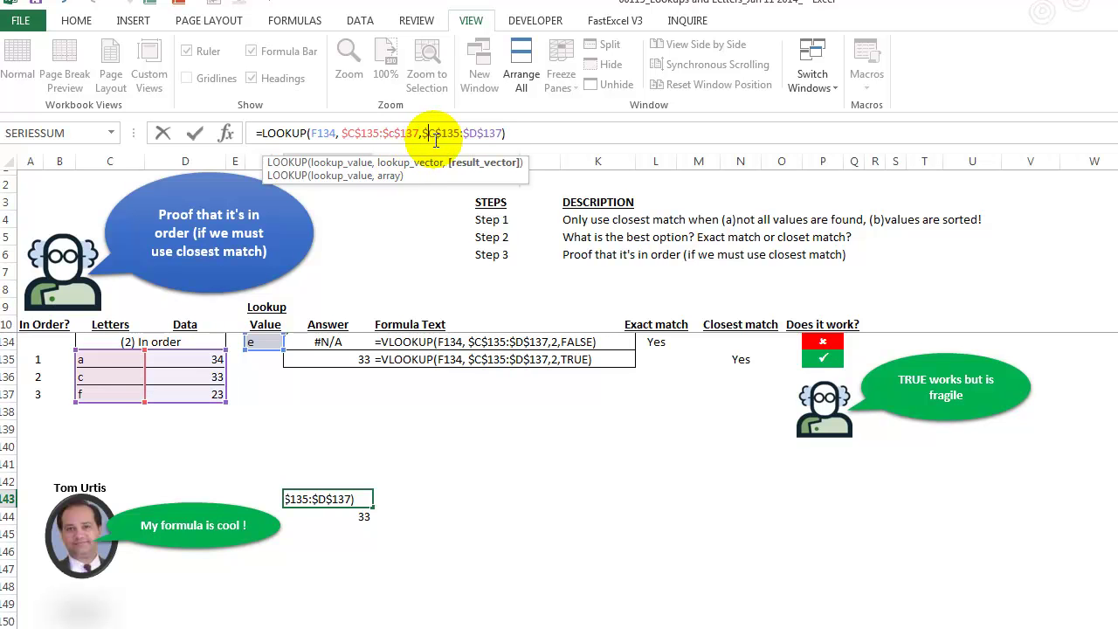
key(Delete)
text(d)
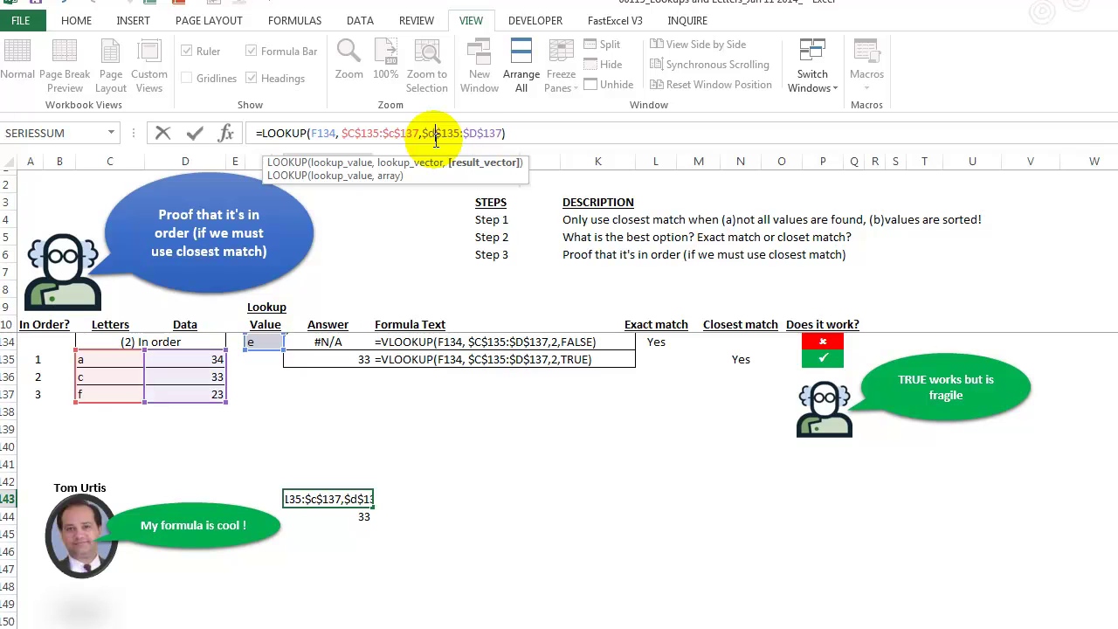
click(524, 132)
key(Return)
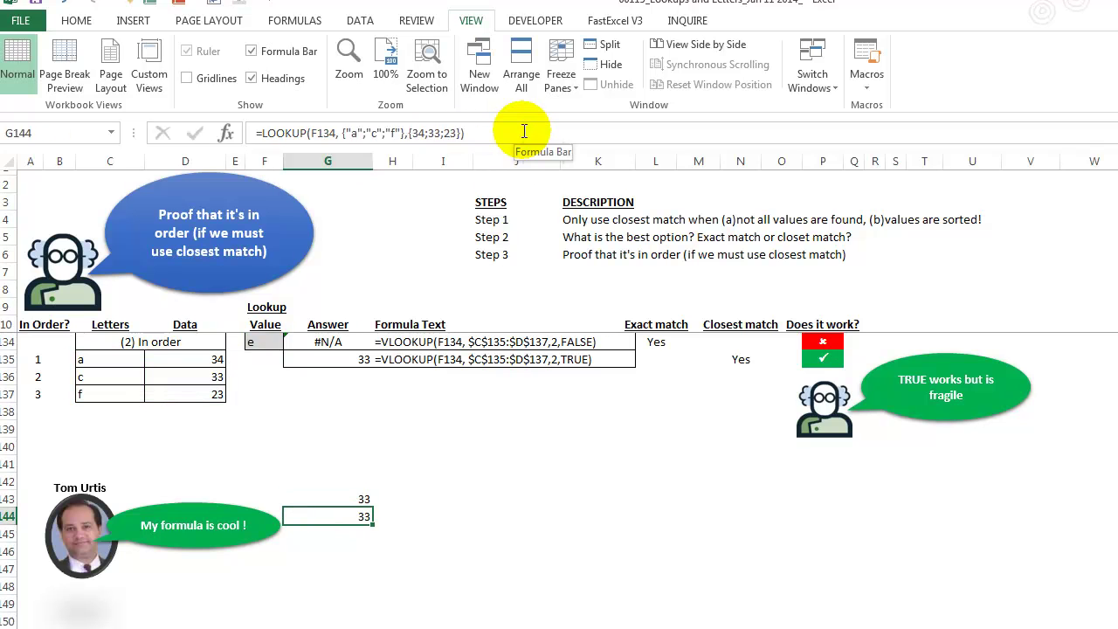
Step: Convert the two ranges in the G143 LOOKUP to the constant arrays {"a";"c";"f"} and {34;33;23}
key(Up)
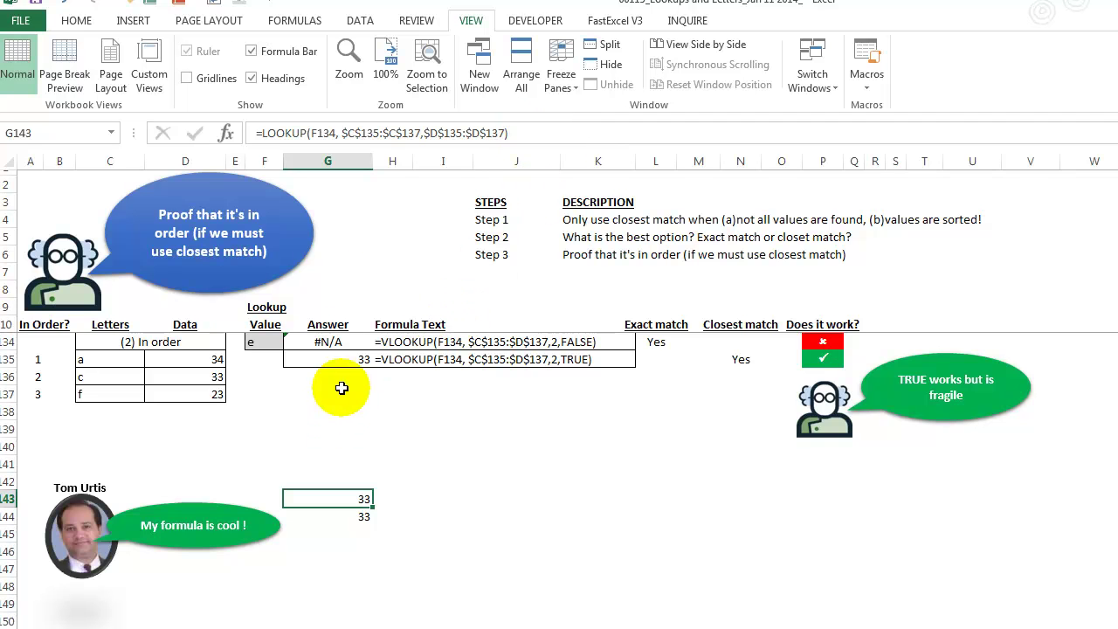
click(340, 134)
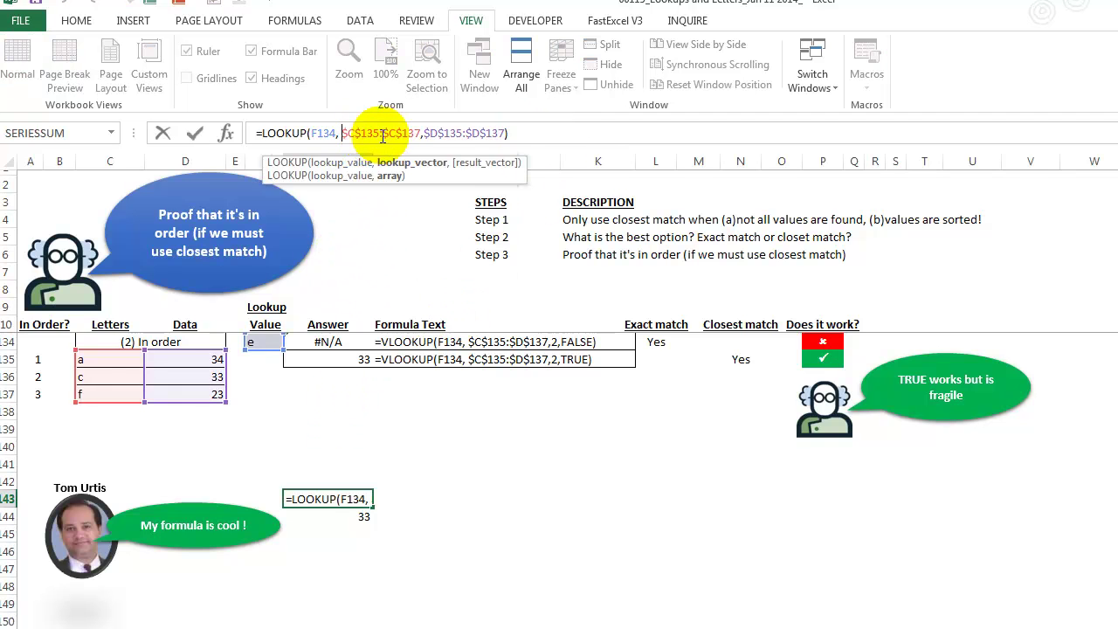
shift+click(421, 133)
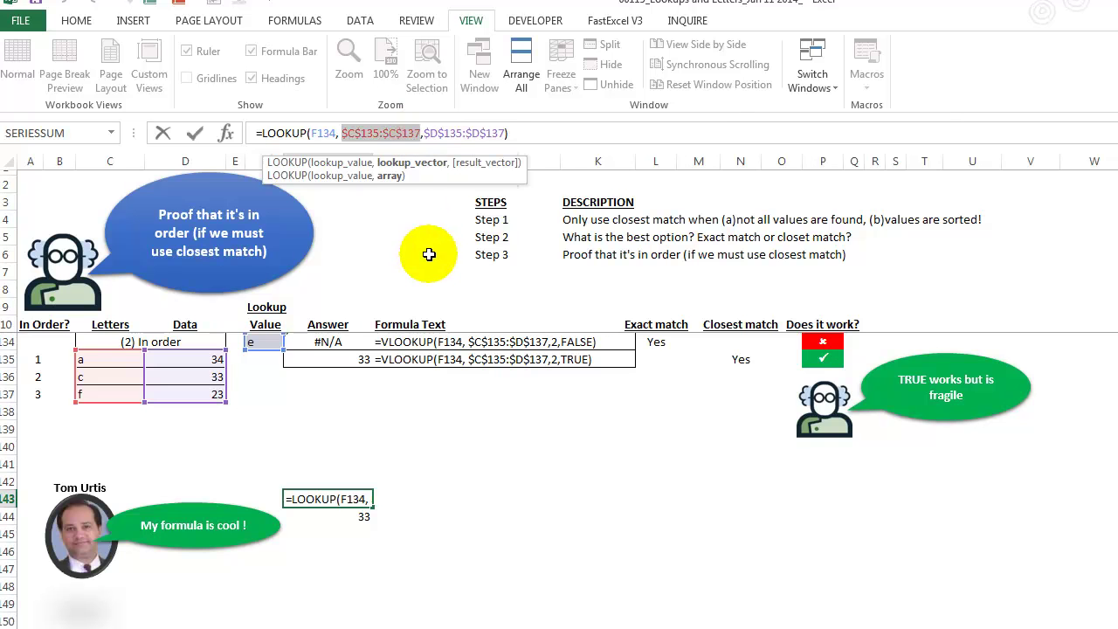
key(F9)
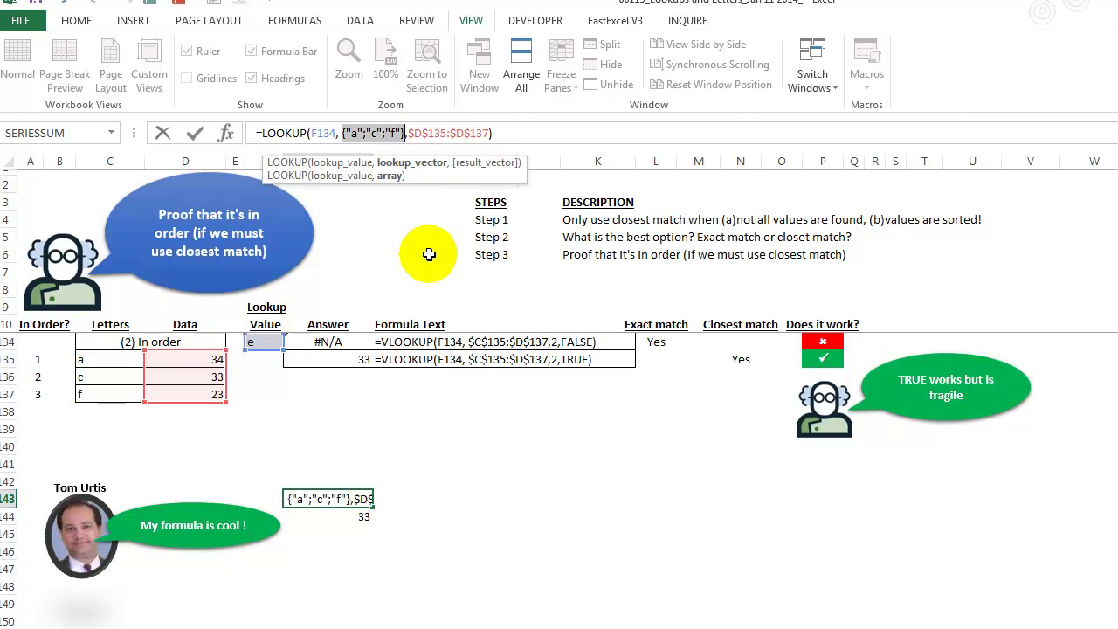
click(409, 133)
shift+click(490, 133)
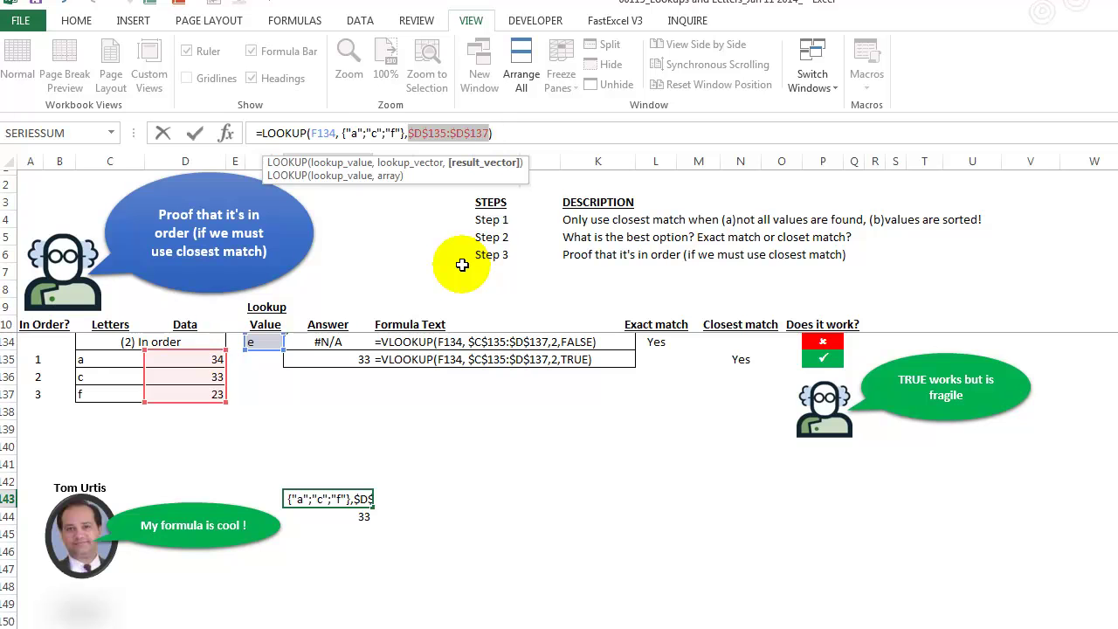
key(F9)
key(End)
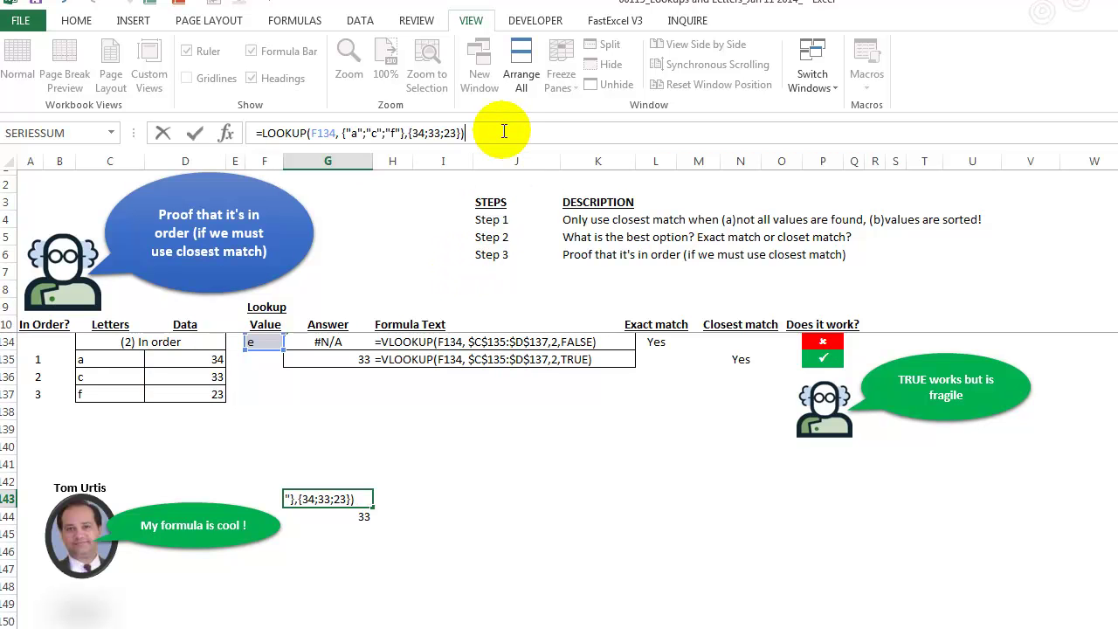
key(Return)
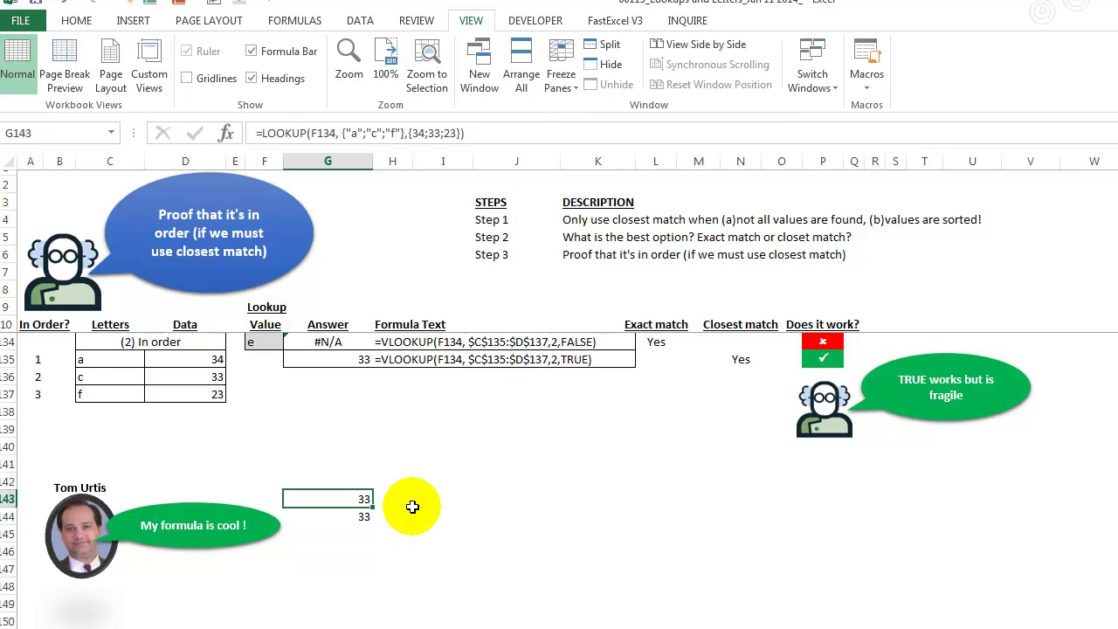
Step: Enter a FORMULATEXT formula in H143 that displays the formula of G143
click(410, 503)
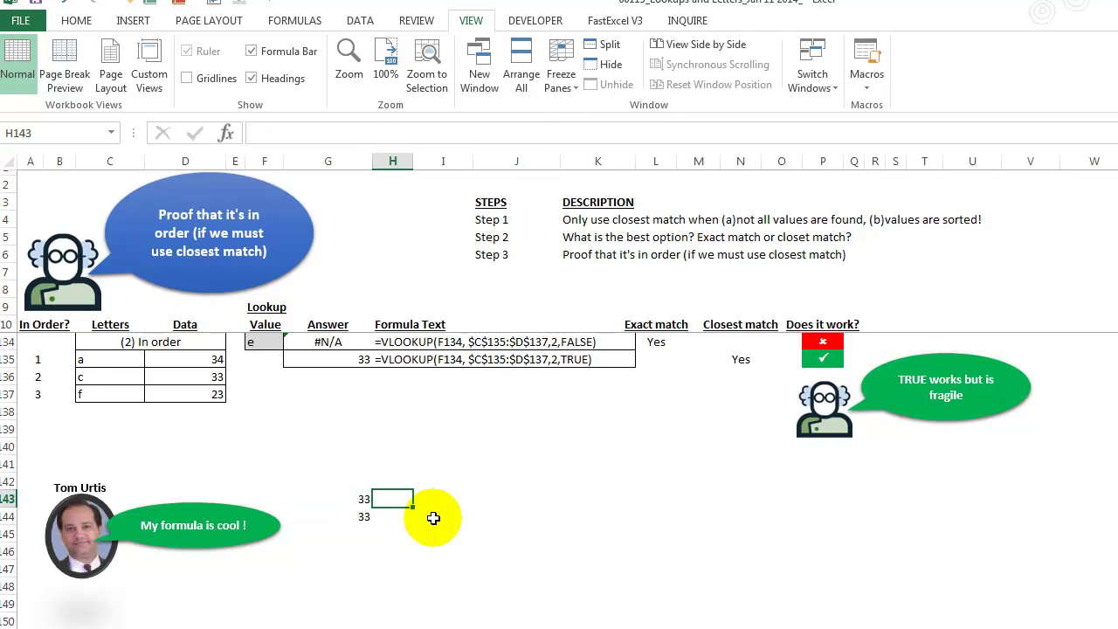
text(=)
text(sh)
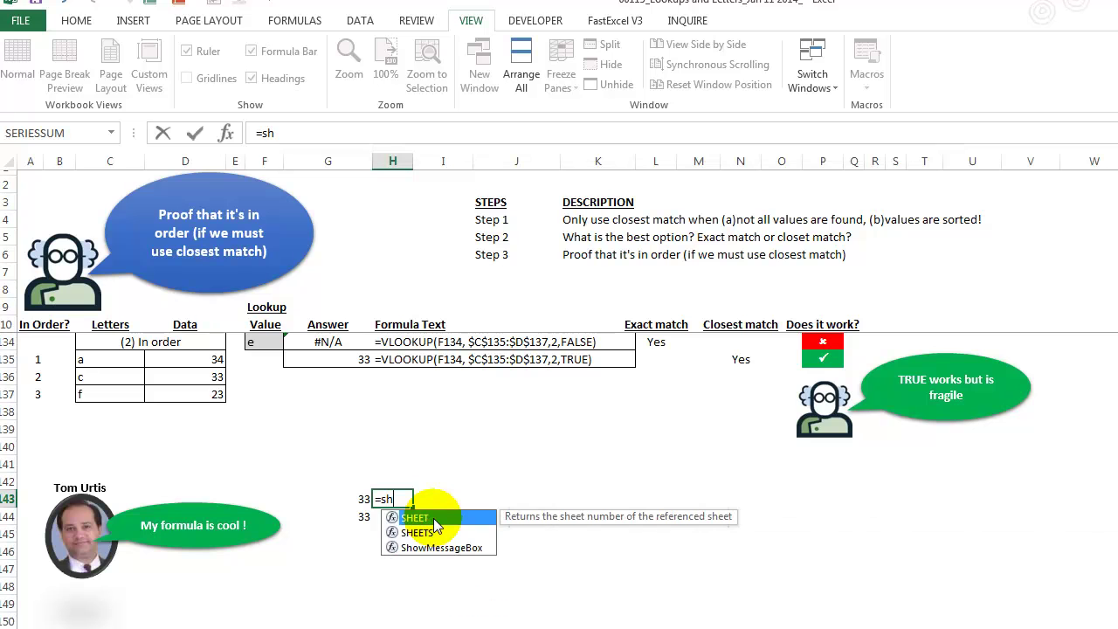
key(BackSpace)
key(BackSpace)
text(form)
double_click(434, 519)
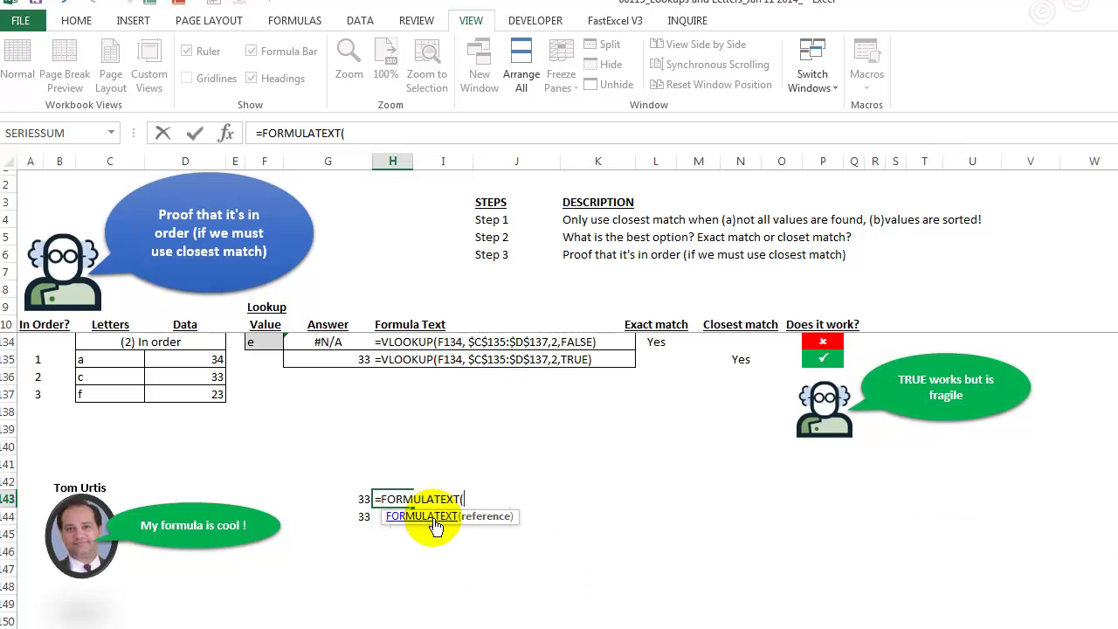
key(Left)
key(Return)
Step: Copy the FORMULATEXT formula from H143 to H144
key(Up)
key(ctrl+c)
key(Down)
key(ctrl+v)
key(Escape)
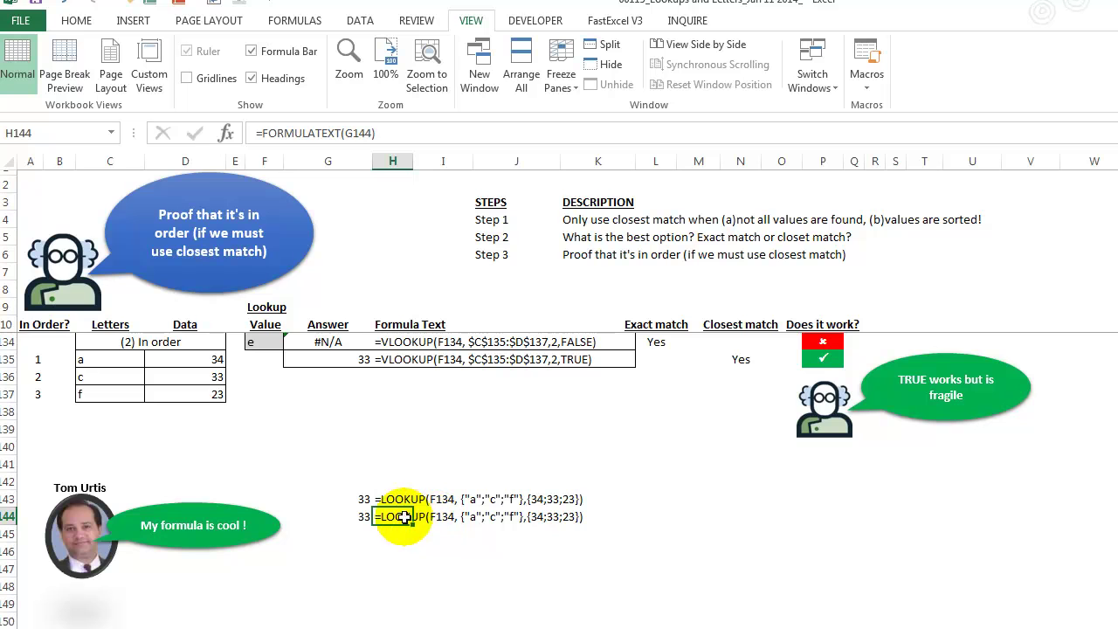
click(408, 444)
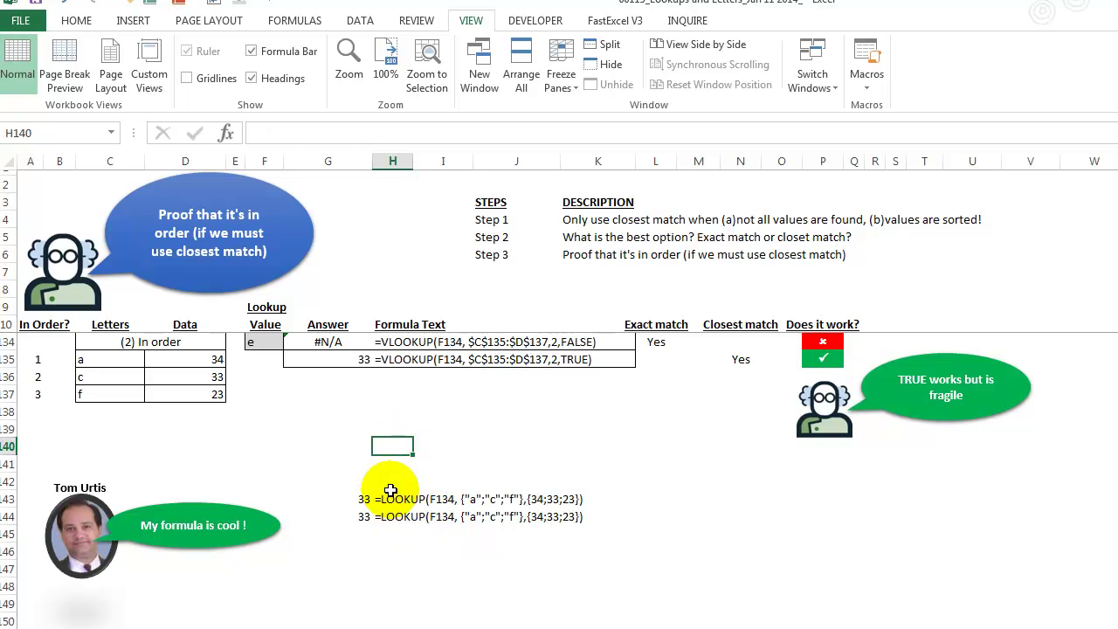